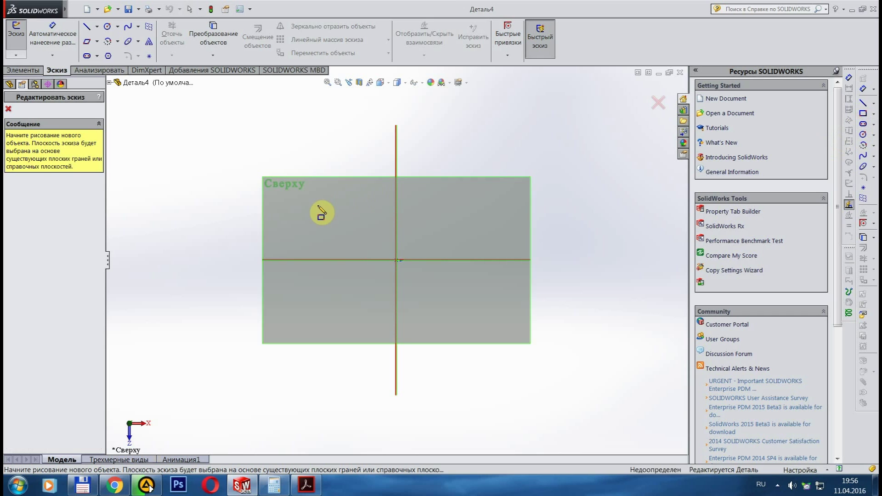
Step: Sketch a rectangle on the top plane with edge lengths 3500 and 100
click(315, 205)
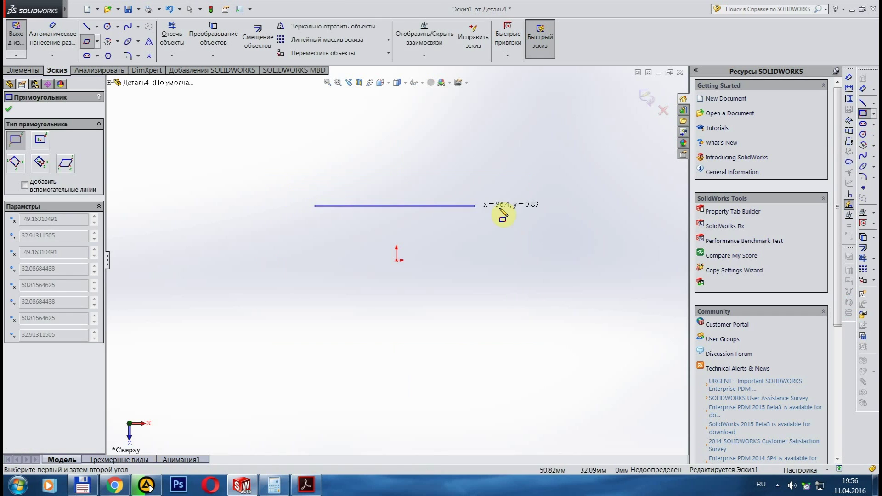
click(509, 233)
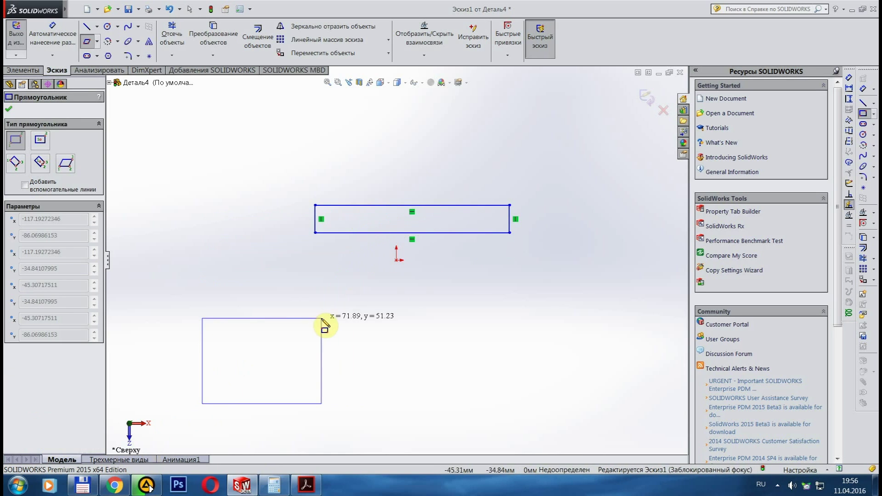
key(Escape)
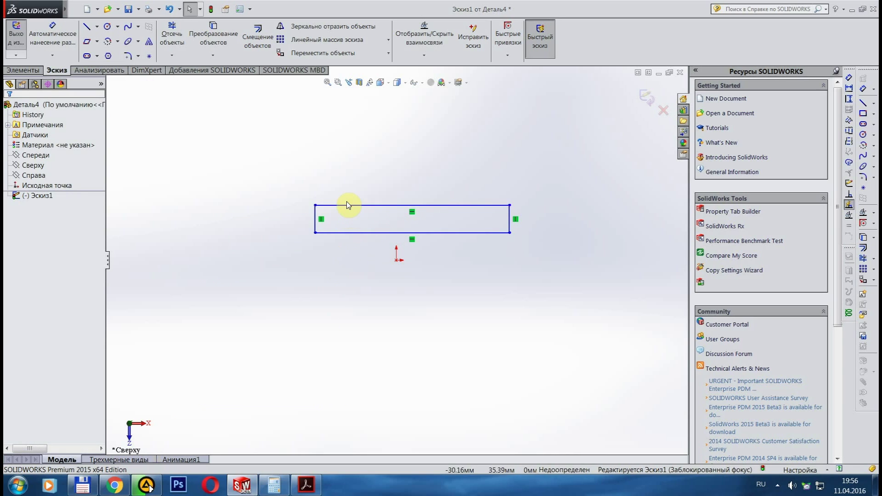
click(346, 206)
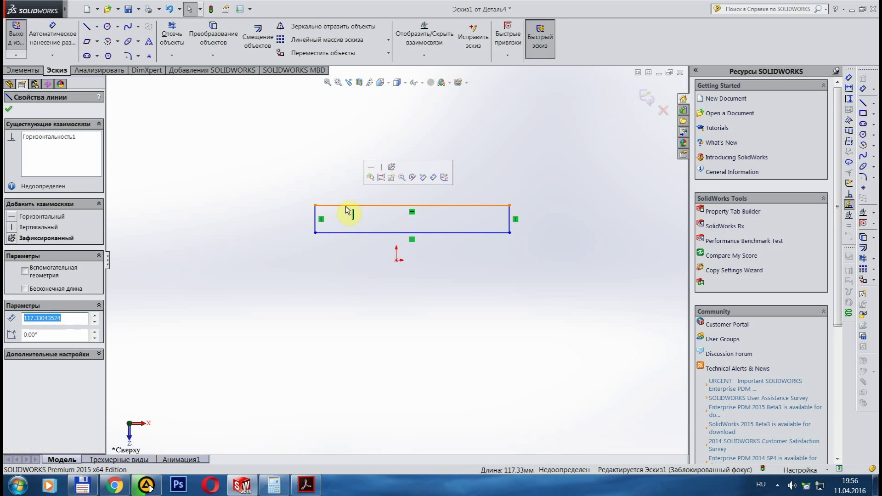
text(3500.00)
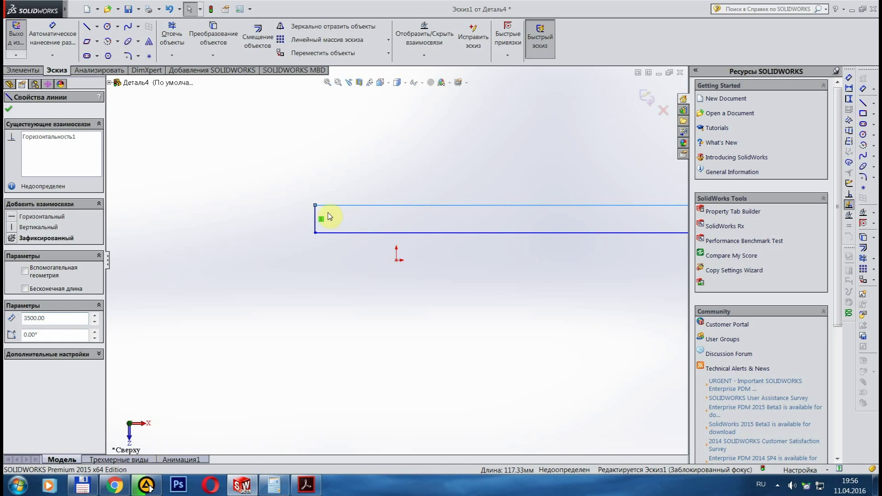
Step: Extrude the rectangle into a long beam and start saving the part
click(314, 216)
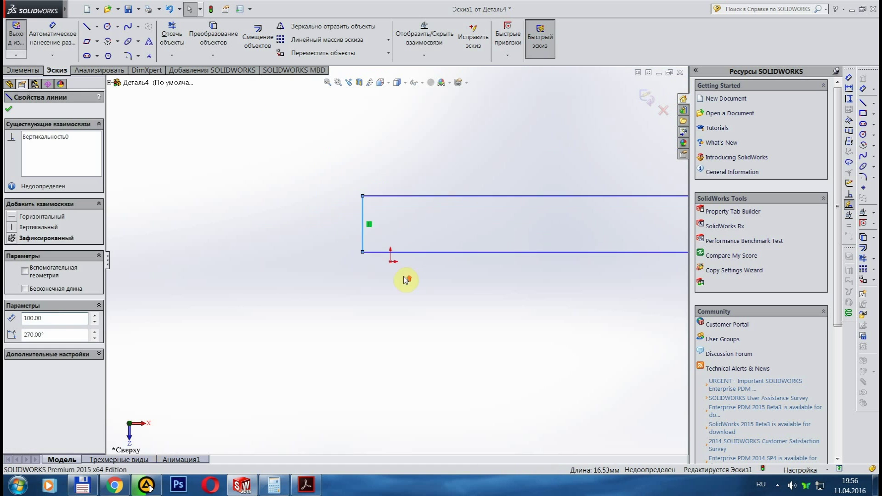
key(e)
key(Return)
click(128, 9)
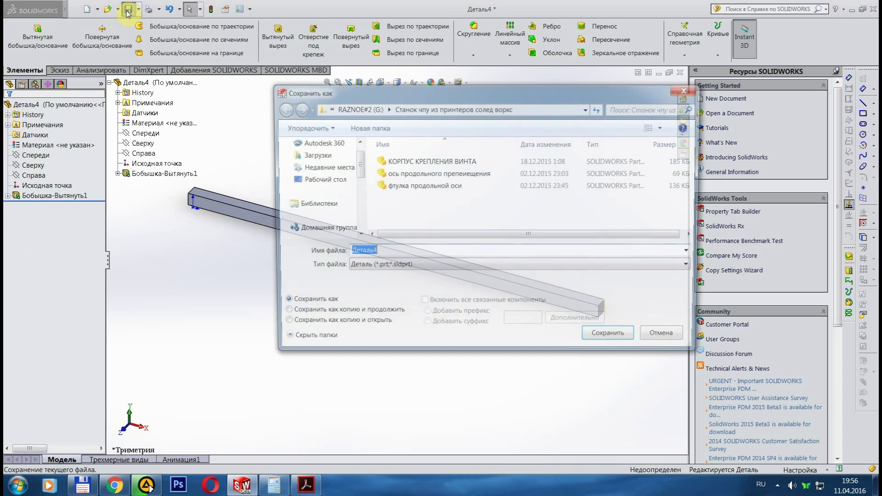
Step: Save the beam part in a new folder named 'чертёж кузова'
click(367, 127)
text(чертёж кузова)
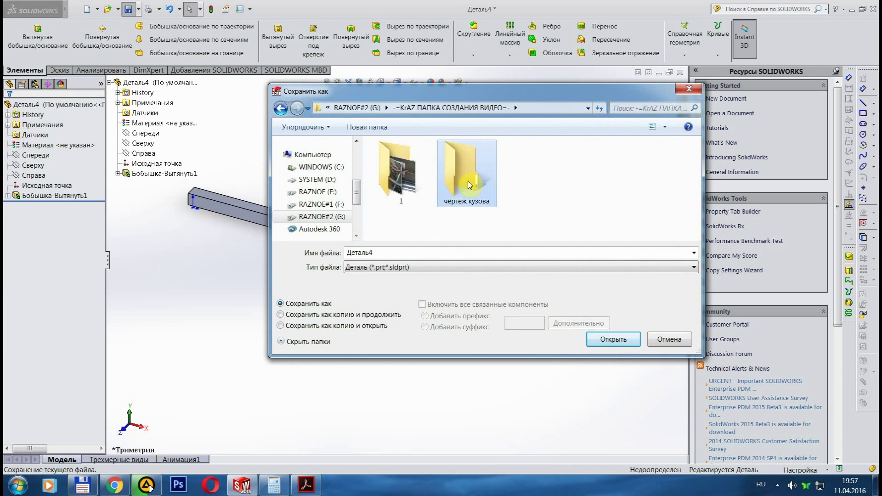
key(Return)
key(Return)
click(613, 338)
Step: Create a new assembly and place the beam part Деталь1 in it
key(ctrl+n)
click(197, 234)
click(386, 406)
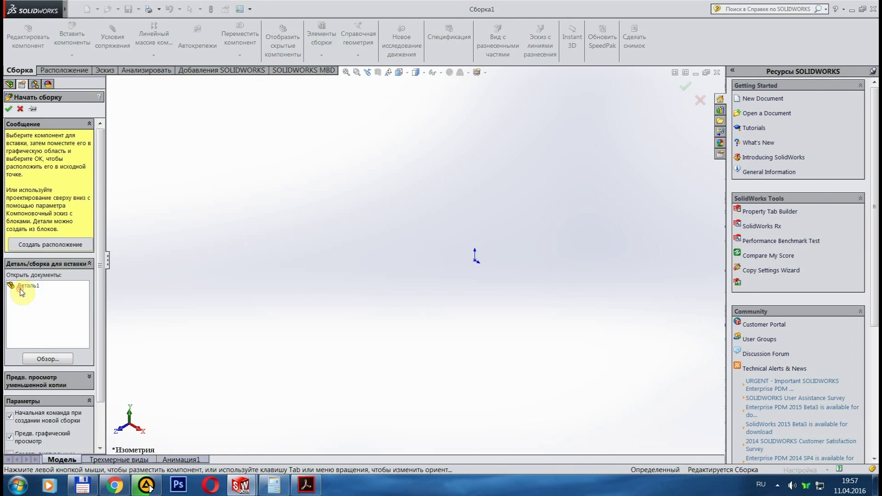
key(Escape)
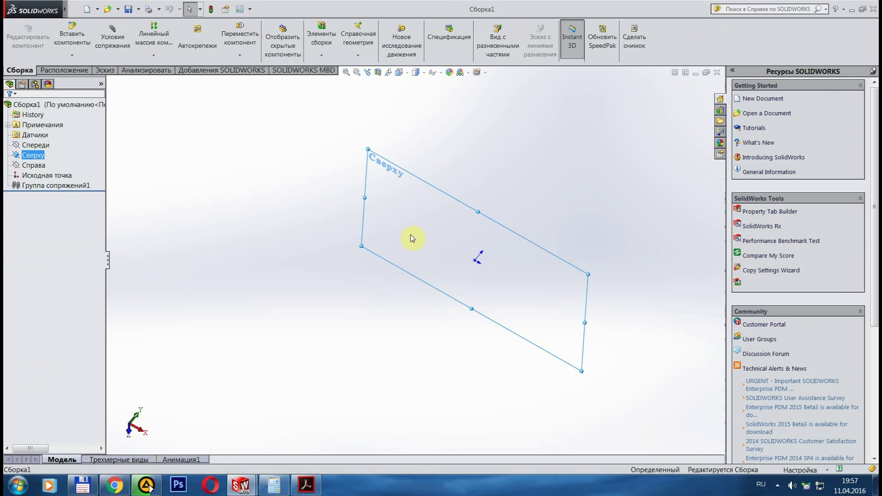
click(72, 36)
click(456, 226)
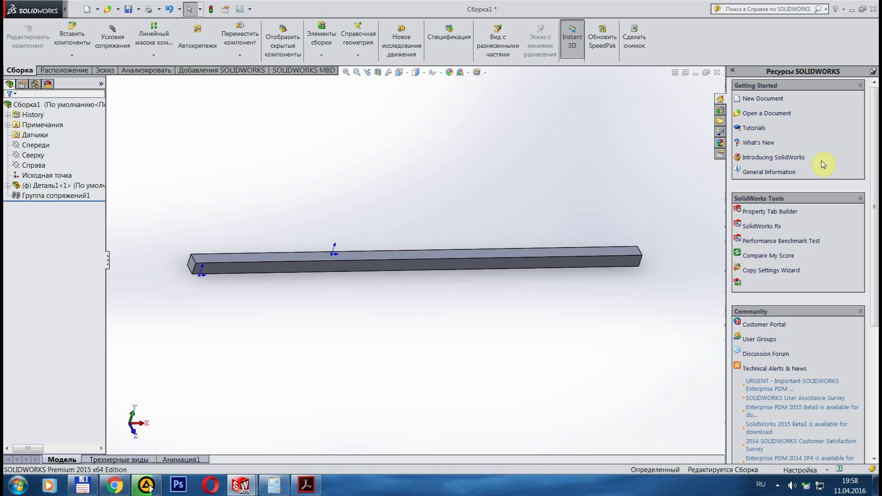
click(321, 56)
Step: Add a new virtual part inside the assembly
click(72, 55)
click(95, 83)
click(474, 258)
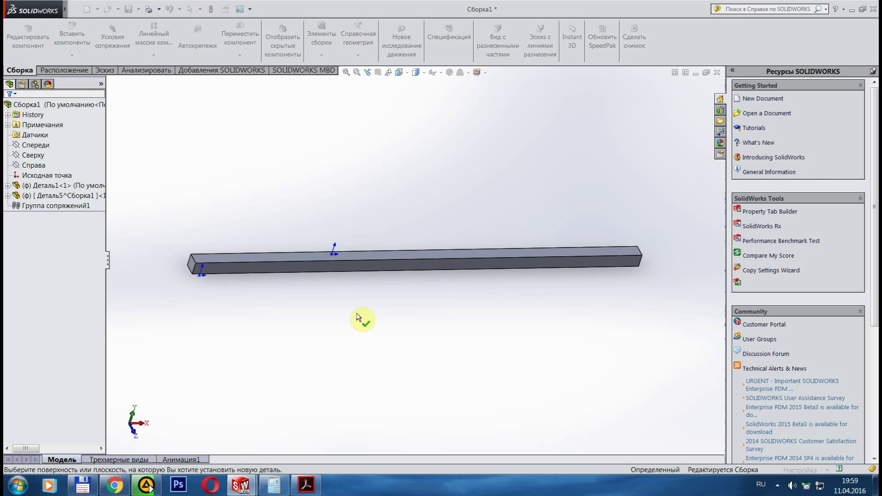
middle_drag(327, 321, 633, 135)
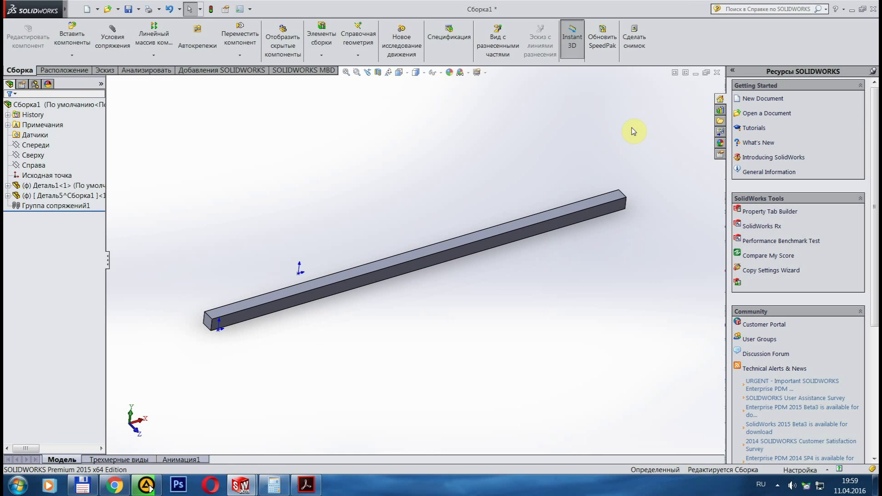
Step: Save the assembly together with its internal part
key(ctrl+s)
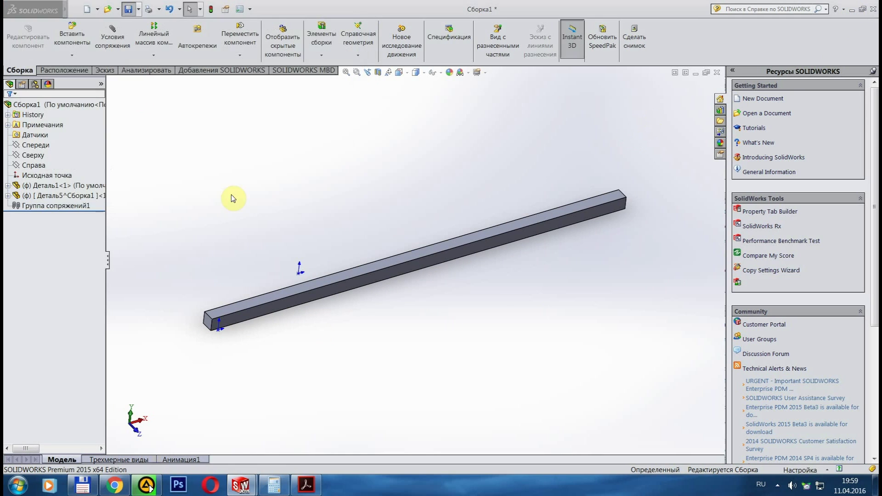
click(232, 197)
click(616, 344)
click(485, 210)
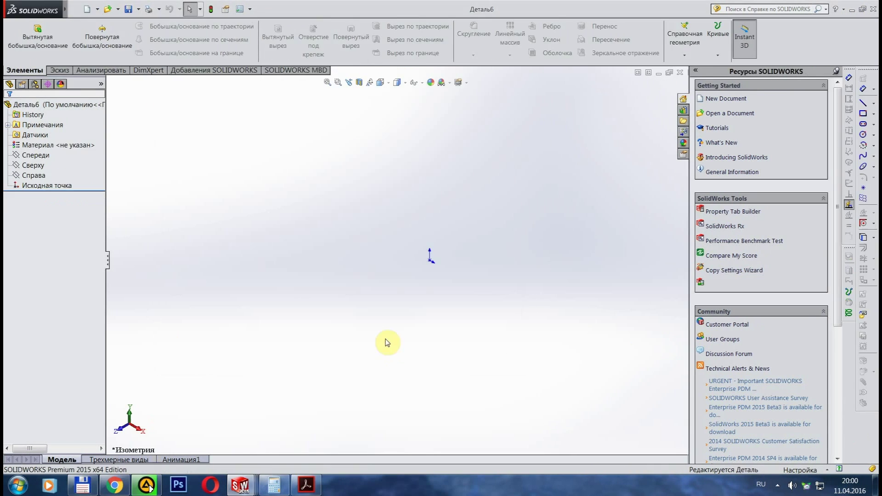
Step: Mate the post onto the long beam at 750 mm spacing
click(323, 233)
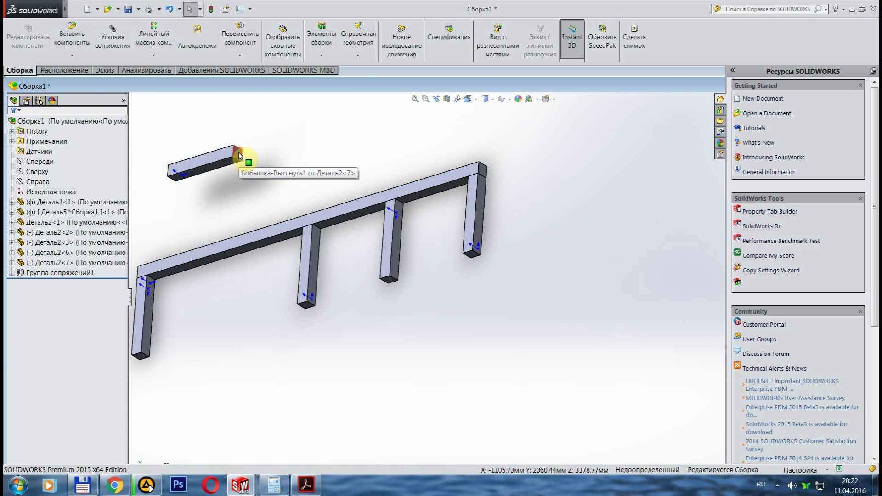
click(235, 233)
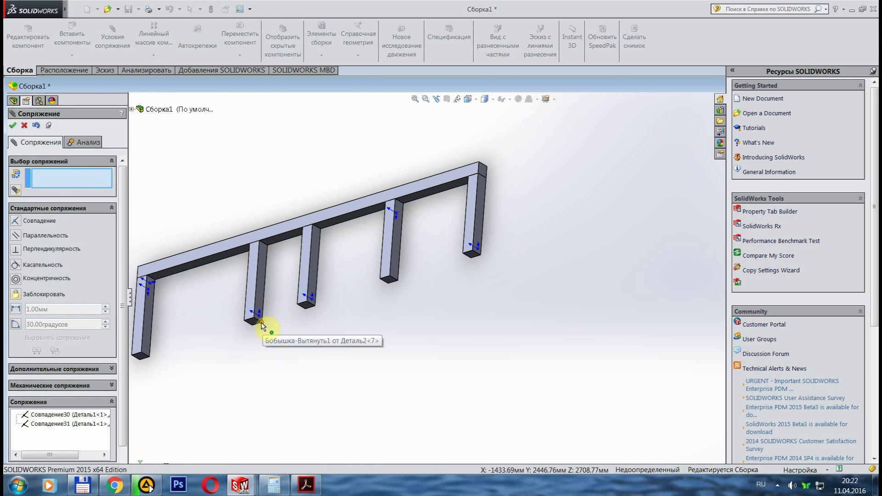
click(268, 327)
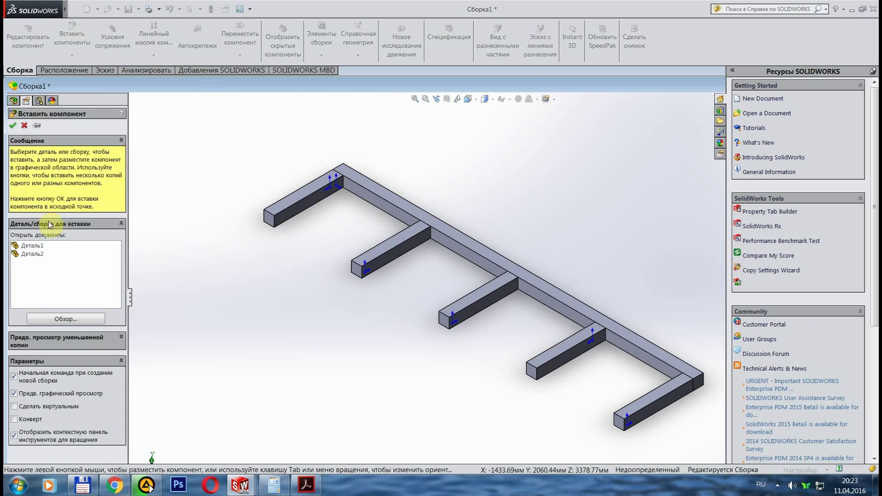
Step: Insert a second long bar and mate it to the posts to close the frame
click(32, 253)
click(305, 325)
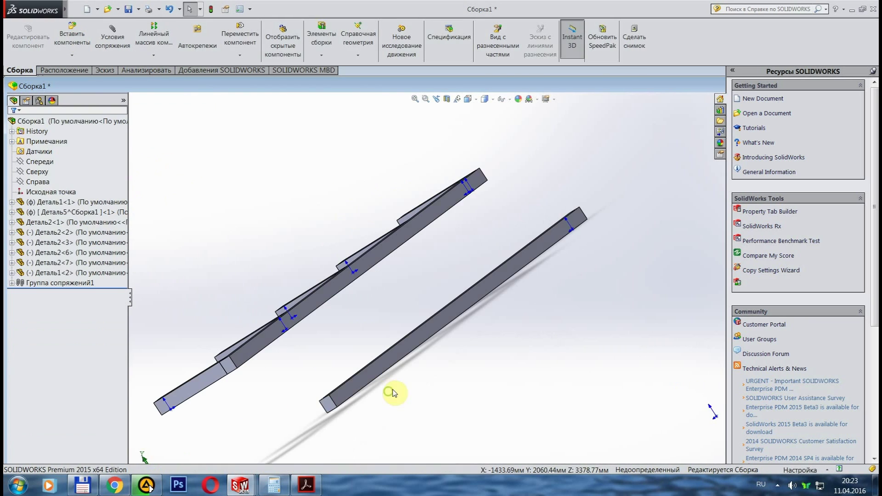
click(627, 309)
click(471, 375)
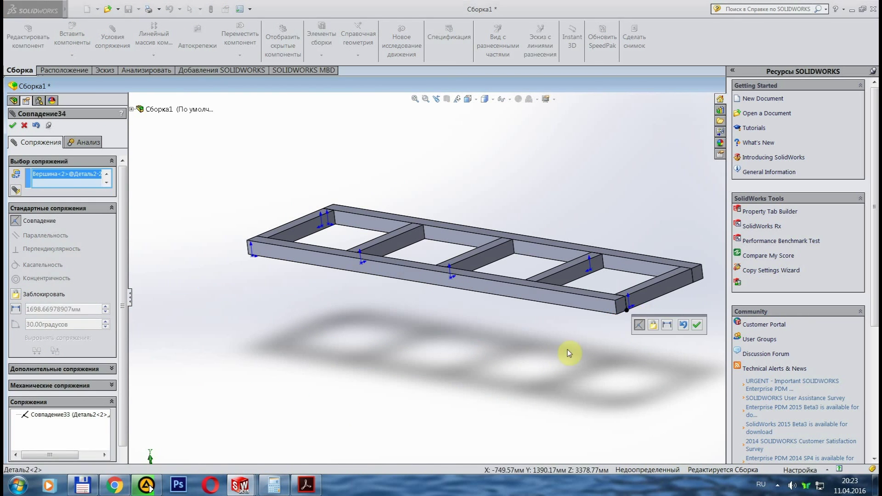
click(486, 99)
click(487, 124)
click(12, 125)
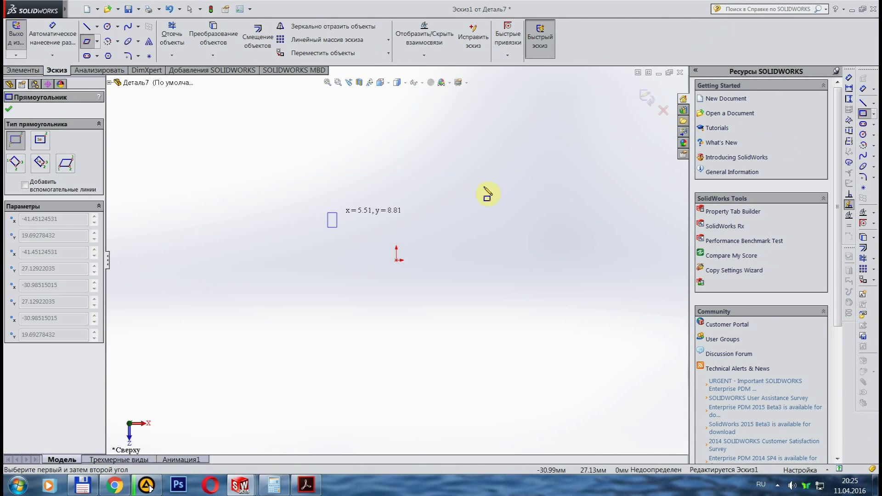
Step: Set the new bar rectangle's edge length to 840 mm
key(Escape)
click(327, 197)
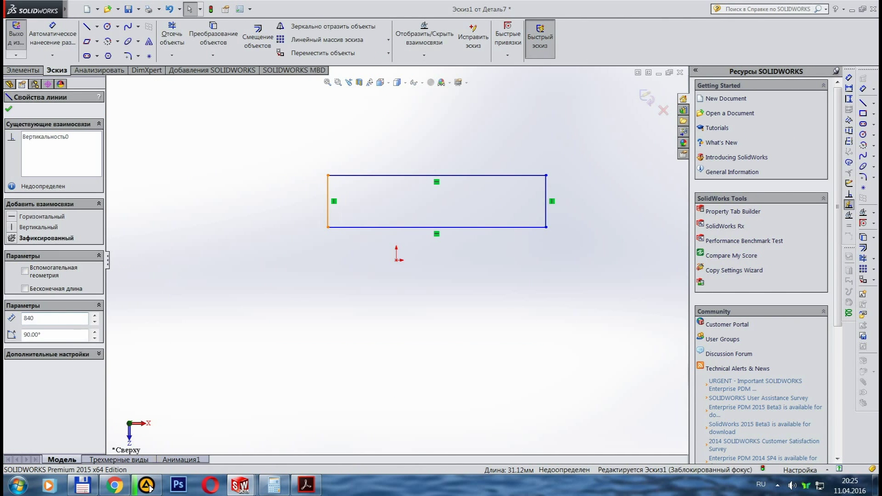
key(Return)
click(356, 227)
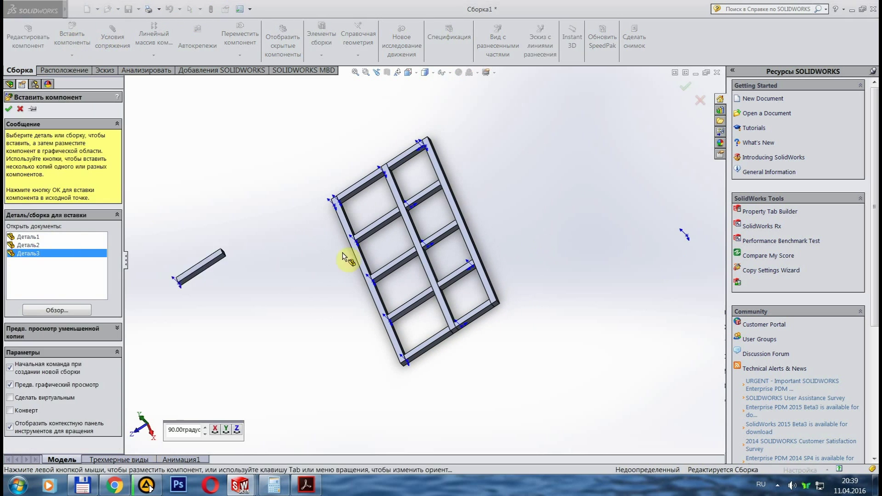
Step: Mate the bar to the frame with two coincident mates at the joint
middle_drag(518, 170, 455, 350)
click(464, 377)
click(448, 356)
middle_drag(469, 400, 558, 330)
scroll(558, 330, up, 5)
click(461, 289)
middle_drag(460, 289, 549, 238)
click(426, 329)
key(Return)
scroll(502, 388, down, 5)
middle_drag(503, 387, 331, 143)
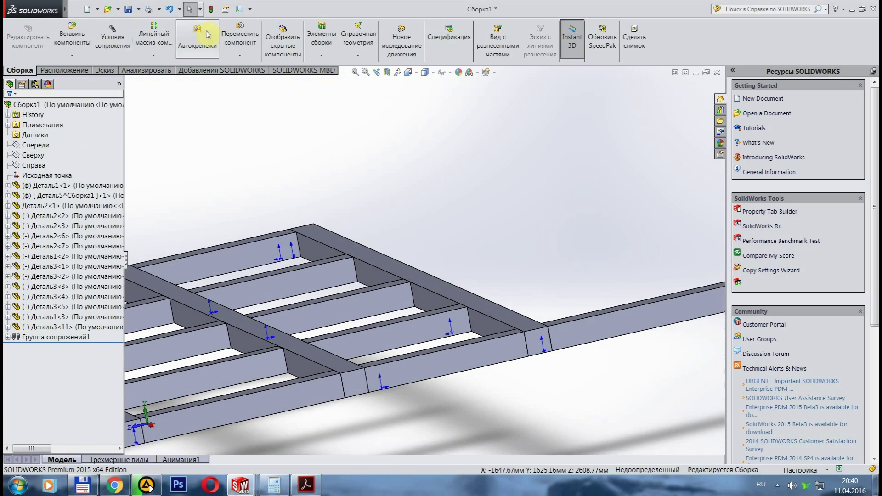
Step: Insert another bar and add a coincident mate between its corner and the frame
click(72, 35)
click(587, 148)
middle_drag(588, 148, 545, 339)
click(451, 370)
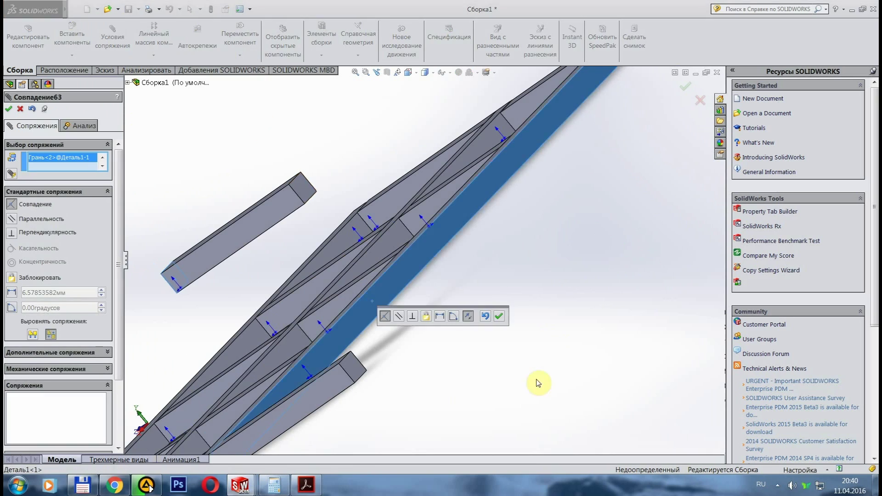
middle_drag(451, 370, 374, 292)
click(307, 273)
click(417, 329)
Step: Add a 670 mm distance mate between the bar face and the frame face
click(480, 338)
click(566, 342)
click(622, 302)
click(597, 394)
text(7670)
key(Return)
scroll(524, 321, down, 5)
middle_drag(524, 321, 528, 403)
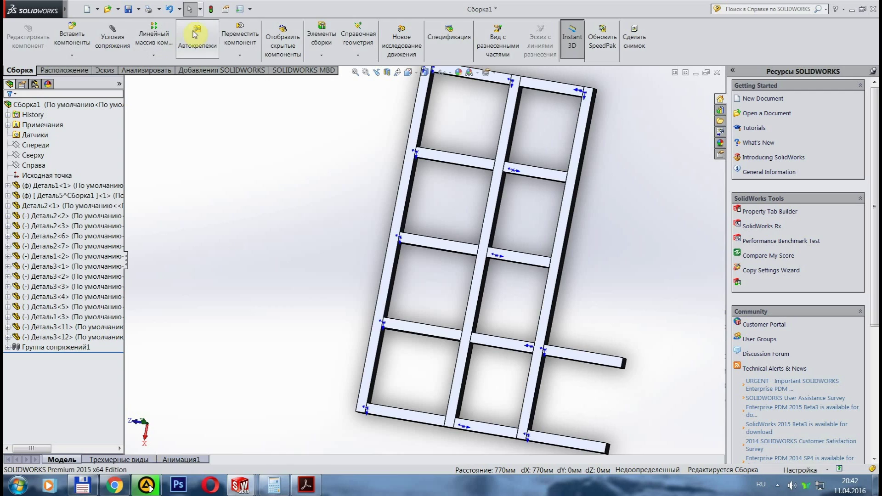
Step: Insert further copies of the bar part into the assembly
click(72, 36)
click(655, 236)
click(72, 36)
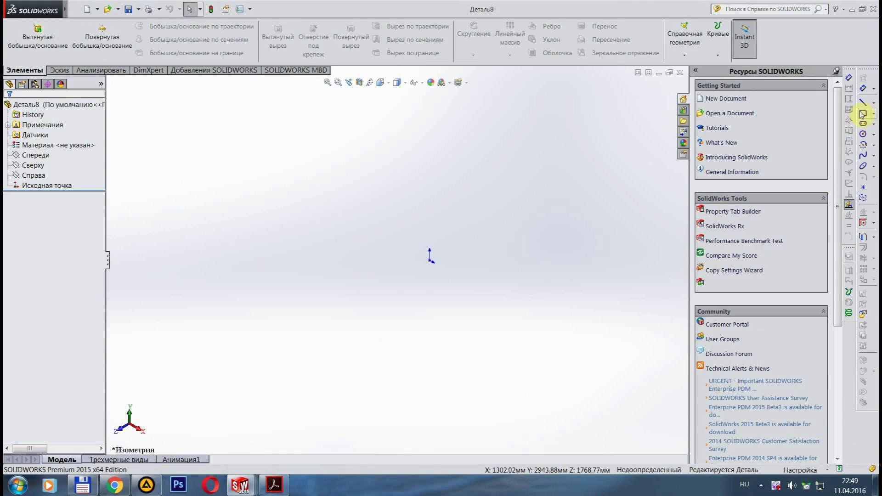
Step: Set the rectangle sketch edges to 3500 and 2750
key(Escape)
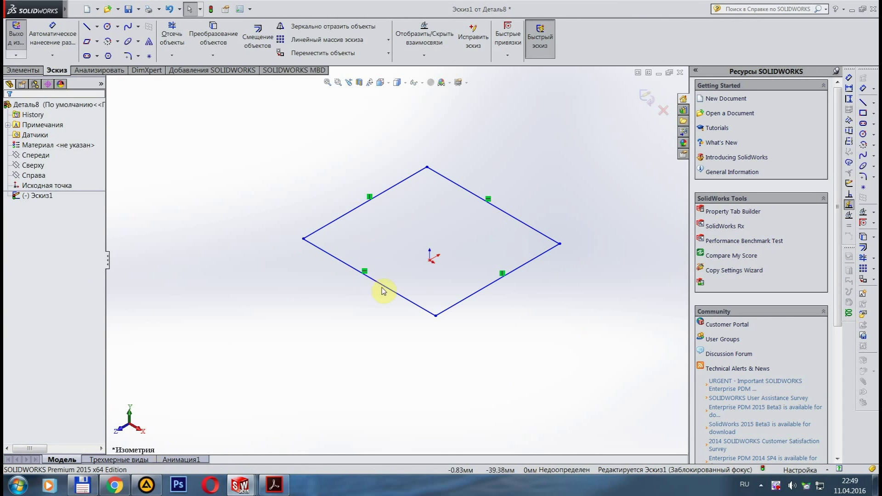
click(383, 291)
text(3500)
click(321, 230)
text(2750.00)
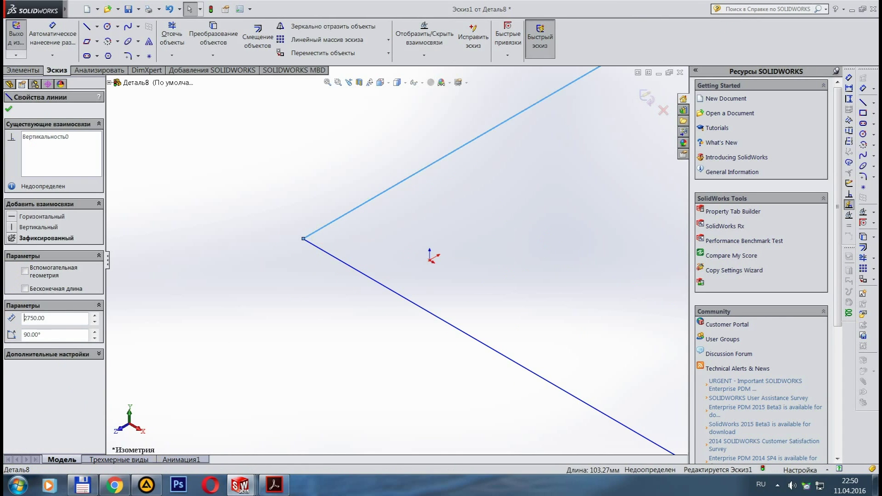
Step: Extrude the sketch into a thin plate and save the part
click(23, 70)
click(38, 33)
click(9, 108)
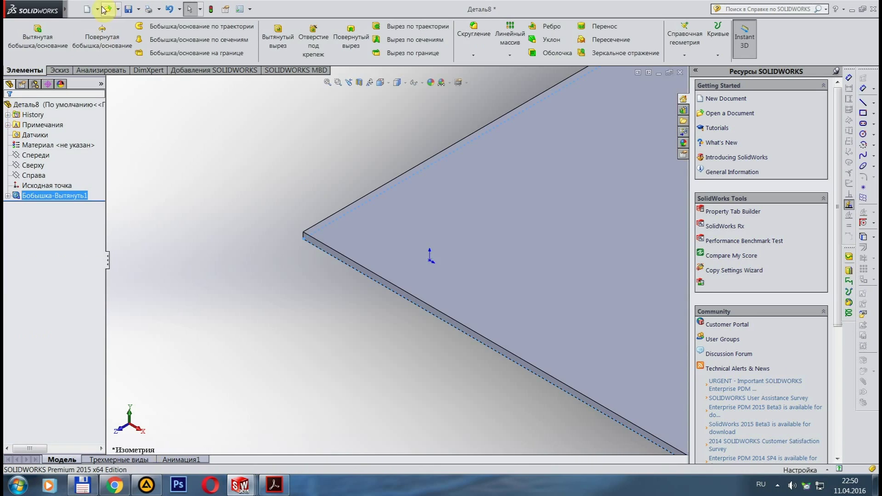
click(128, 8)
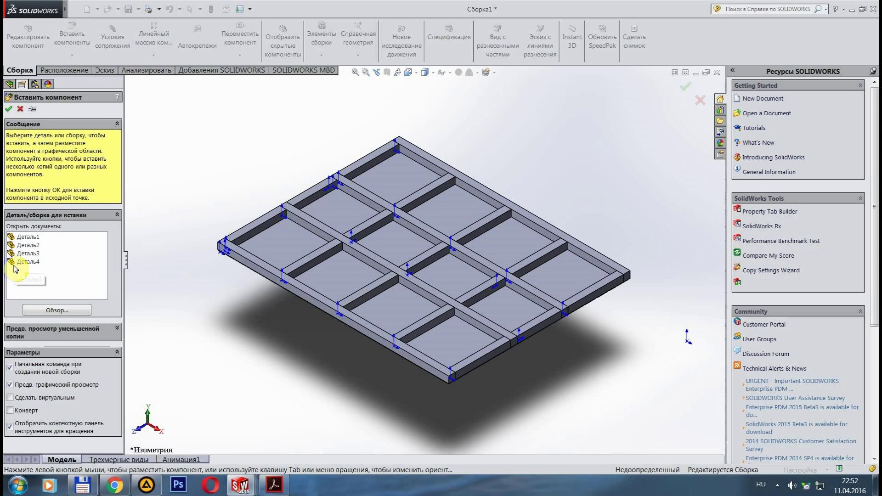
Step: Place the plate Деталь4 over the frame, zoom to fit, and open a blank part
click(15, 269)
click(561, 118)
scroll(459, 191, down, 10)
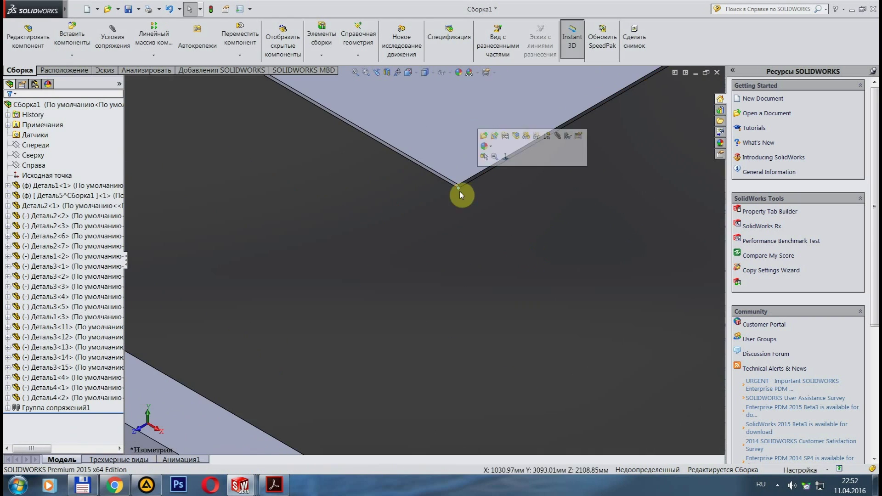
key(f)
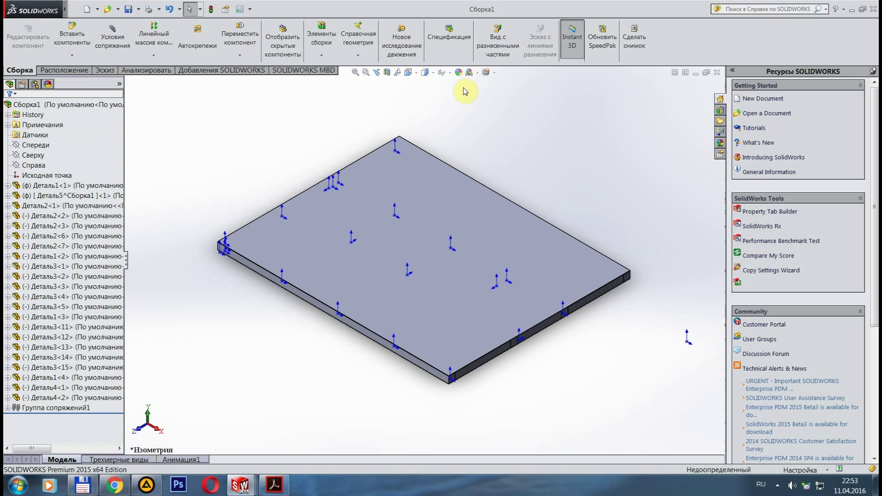
click(86, 9)
double_click(193, 177)
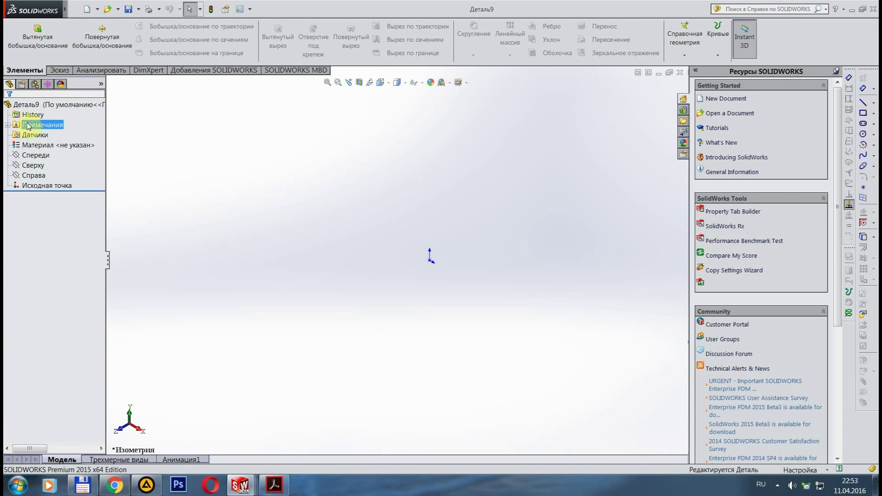
Step: Sketch the post's rectangle on the Front plane with one side set to 500 mm
click(57, 70)
click(16, 32)
click(373, 203)
click(363, 195)
click(416, 248)
text(500)
key(Return)
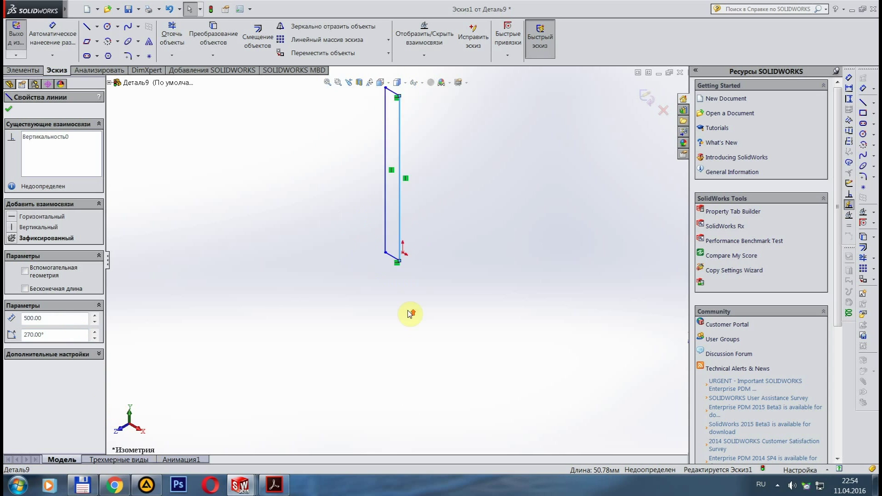
Step: Extrude the sketch into a solid post and save the part
click(23, 69)
click(38, 37)
key(Return)
click(128, 9)
Step: Insert the post into assembly Сборка1
click(629, 342)
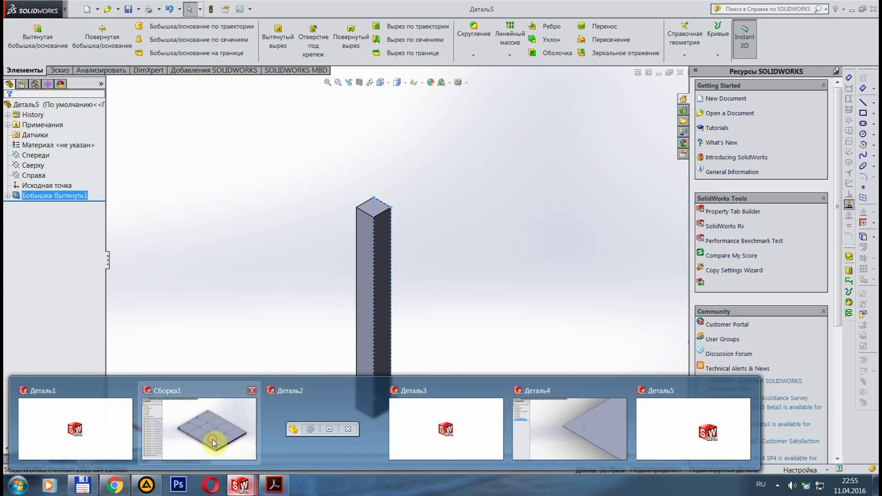
click(198, 425)
click(182, 222)
scroll(444, 258, down, 3)
Step: Mate the post's bottom corner coincident with the plate corner
click(113, 39)
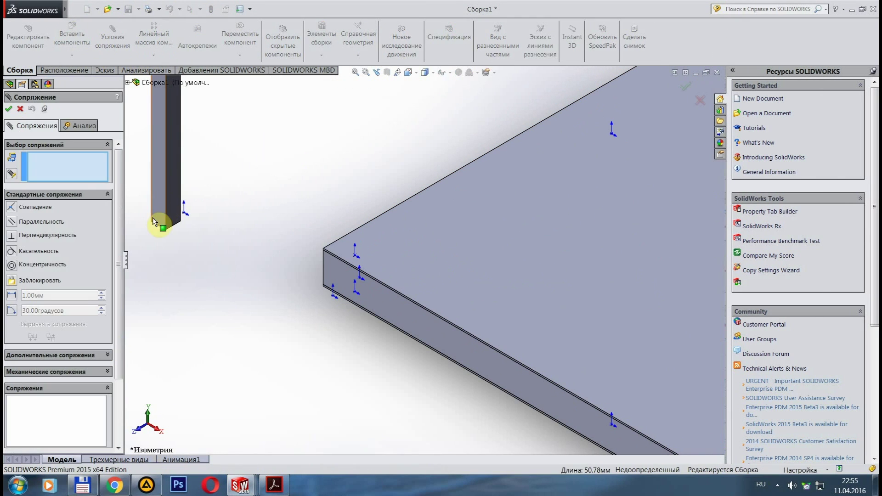
click(156, 217)
scroll(325, 249, down, 4)
scroll(321, 309, up, 3)
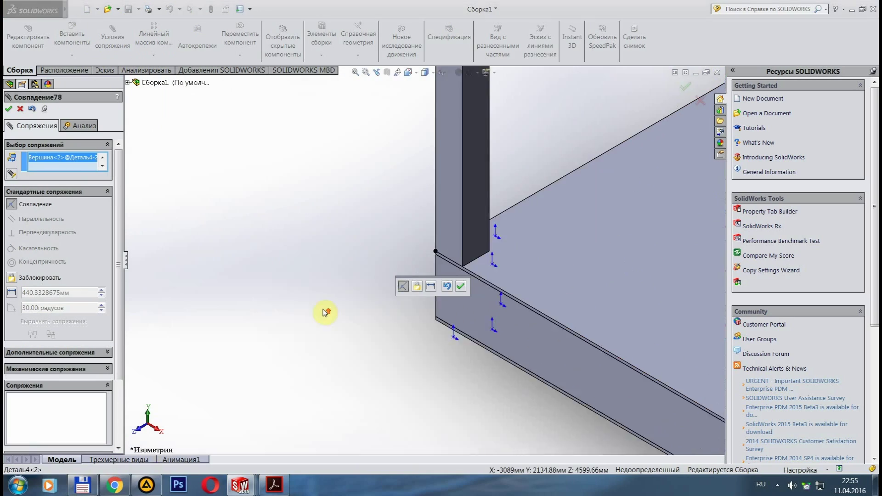
scroll(344, 321, up, 3)
scroll(345, 321, down, 5)
click(72, 37)
click(527, 301)
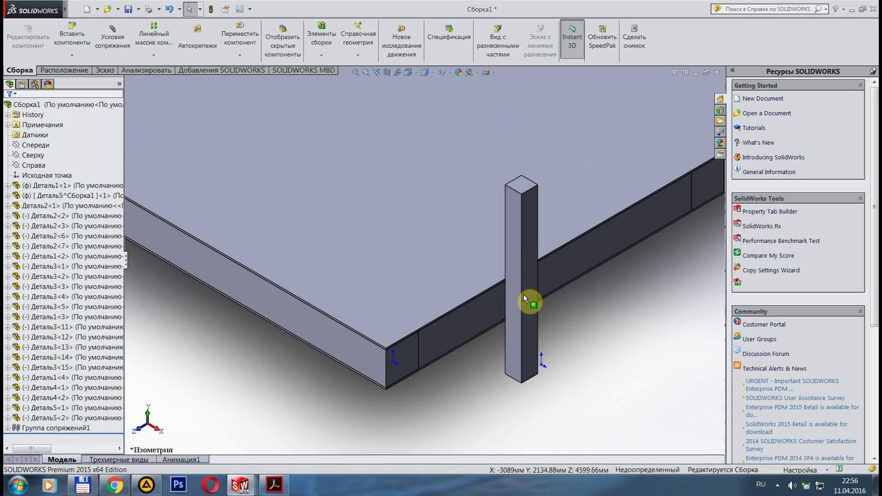
scroll(403, 364, down, 3)
click(446, 292)
click(518, 312)
Step: Insert a second post and pick one of its corners for mating
mouse_move(222, 308)
middle_down()
mouse_move(492, 299)
mouse_move(354, 315)
middle_up()
click(81, 49)
click(512, 255)
scroll(462, 243, down, 3)
click(422, 306)
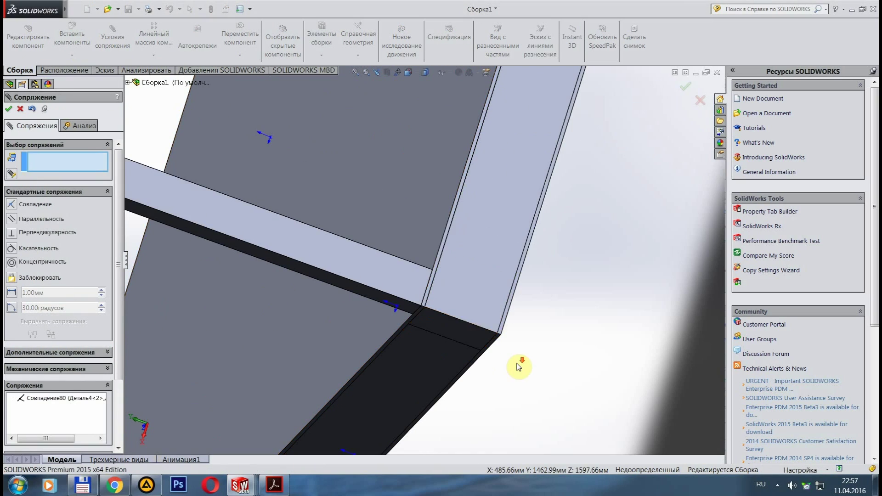
scroll(507, 355, up, 3)
scroll(473, 203, up, 3)
scroll(468, 276, down, 5)
Step: Insert a third post, mate its corner to the plate face, and view isometrically
click(72, 39)
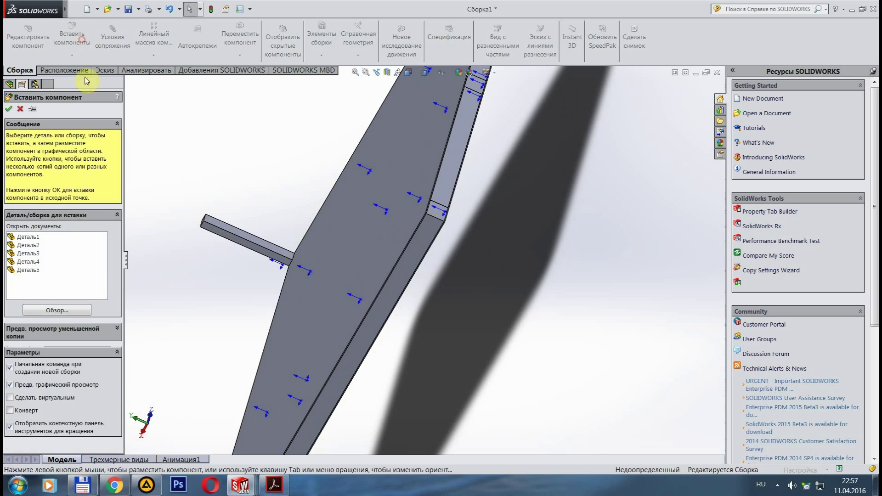
click(532, 256)
scroll(532, 255, down, 3)
click(113, 39)
scroll(413, 299, up, 2)
click(438, 309)
click(266, 237)
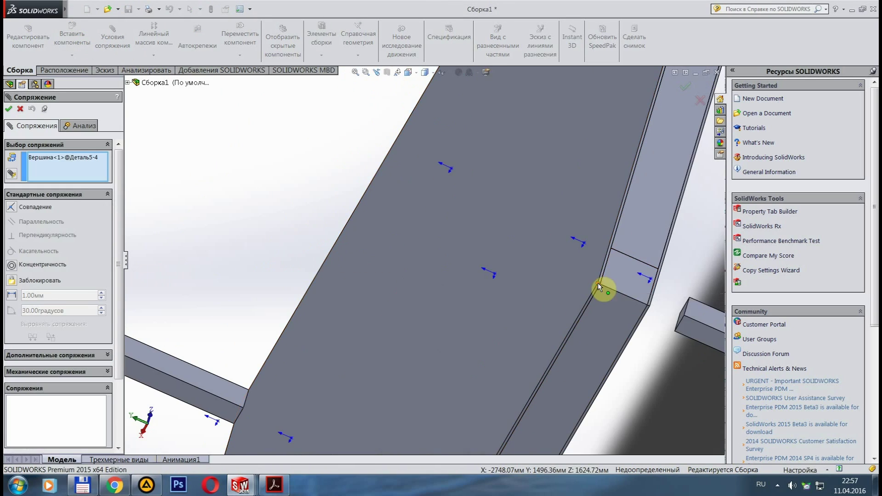
scroll(508, 331, up, 4)
scroll(483, 319, down, 2)
click(425, 72)
click(439, 133)
key(Escape)
Step: Place a batch of additional posts along the front and back of the plate
key(Return)
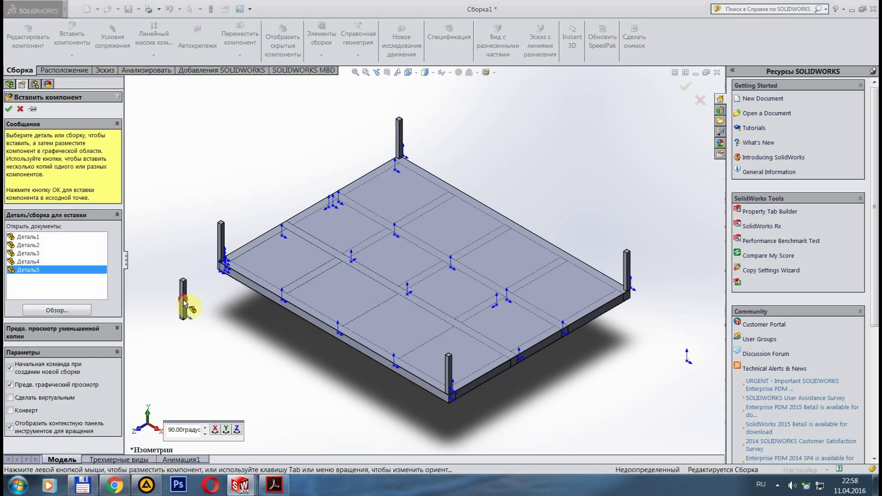
click(188, 303)
click(243, 333)
click(319, 386)
click(263, 179)
click(320, 140)
click(482, 133)
click(72, 49)
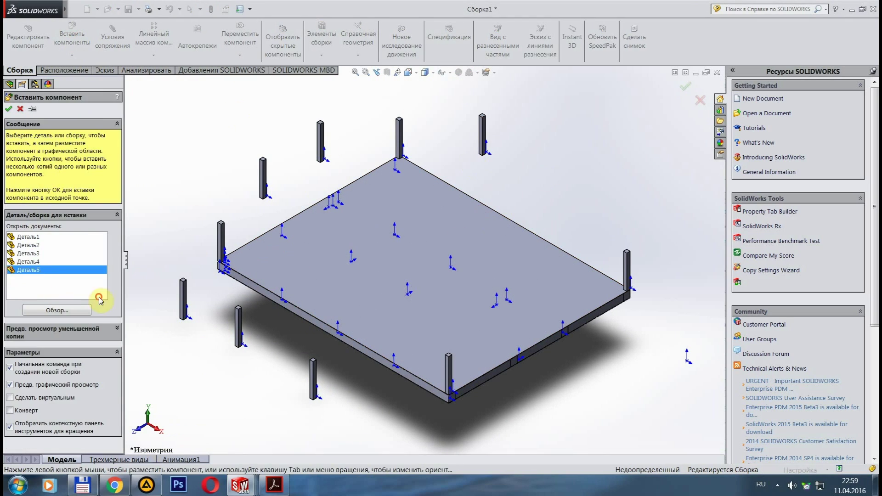
key(Escape)
Step: Add a distance mate between the top corners of neighbouring posts
scroll(424, 252, down, 5)
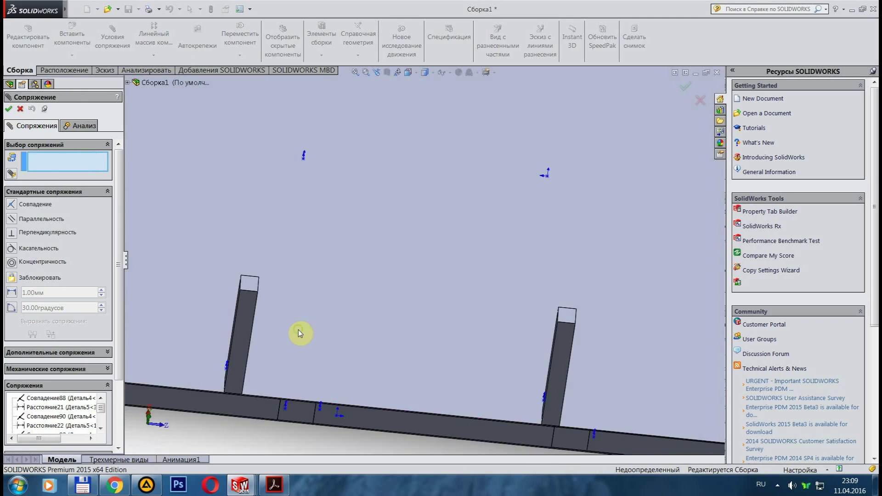
click(482, 263)
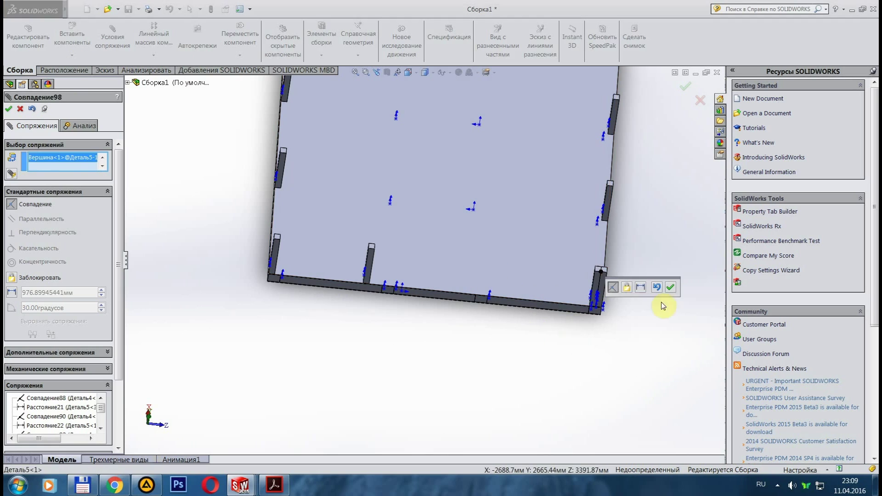
text(850)
key(Return)
click(375, 248)
click(492, 261)
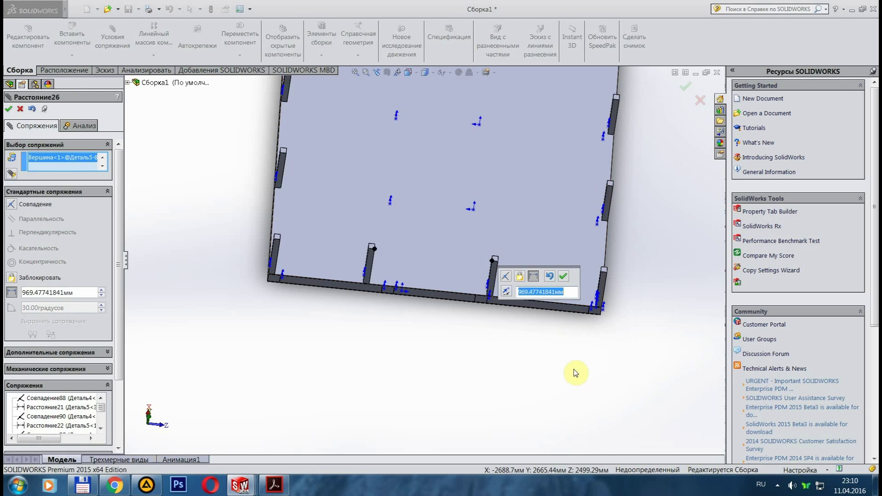
key(Return)
click(408, 72)
key(Return)
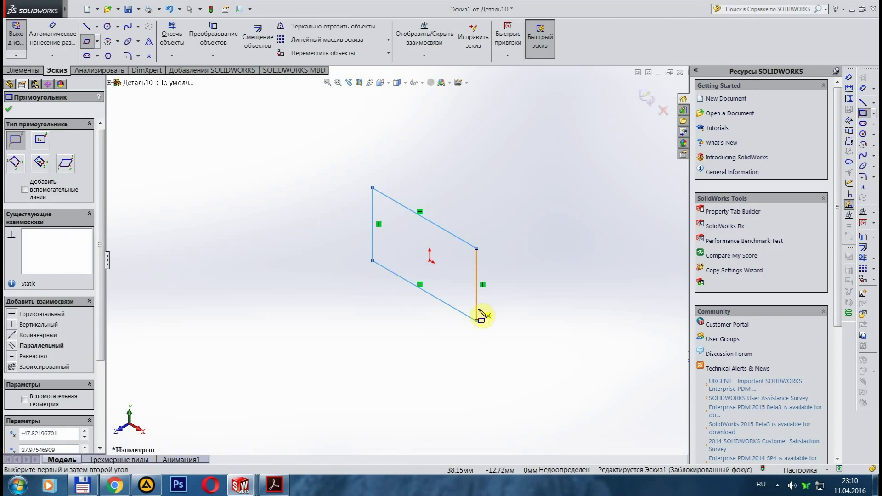
Step: Set the bottom slanted line's length to 850 mm
click(458, 311)
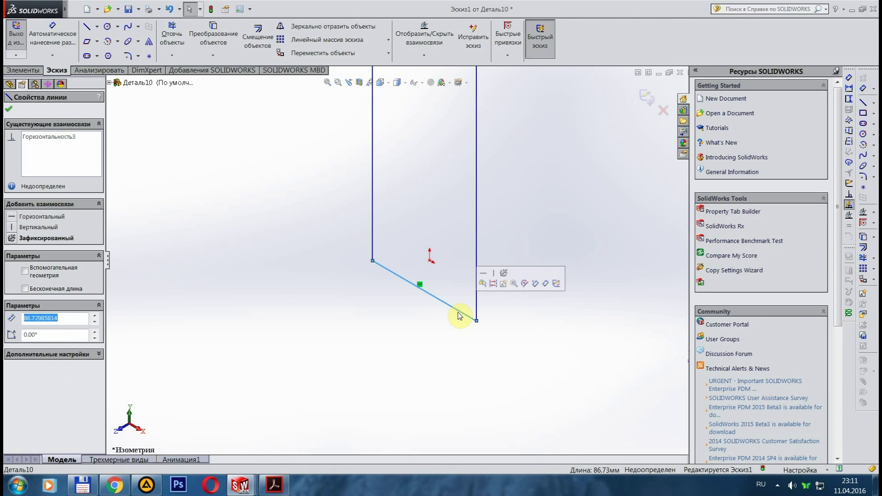
key(Return)
key(Escape)
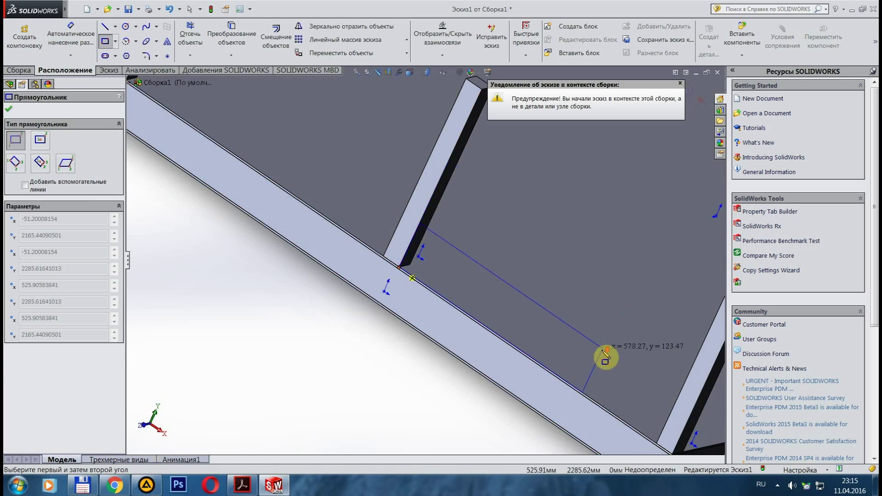
Step: Draw a layout rectangle between two posts, then delete that sketch
click(632, 238)
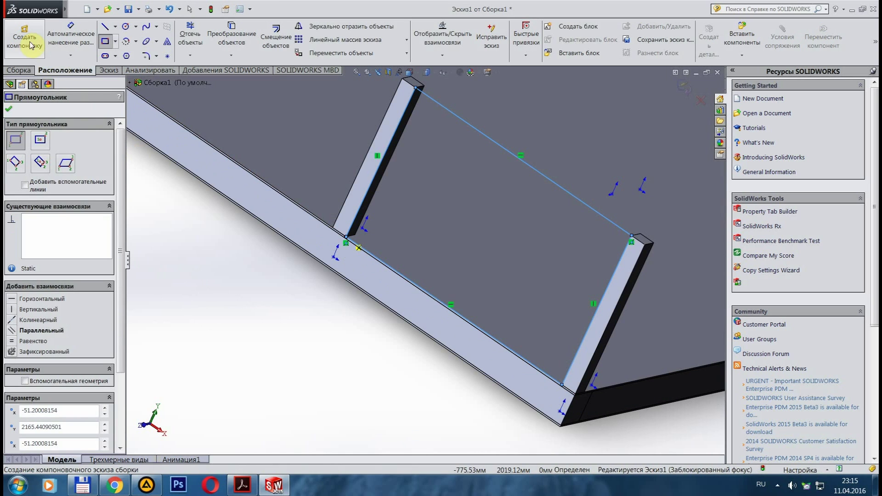
click(24, 37)
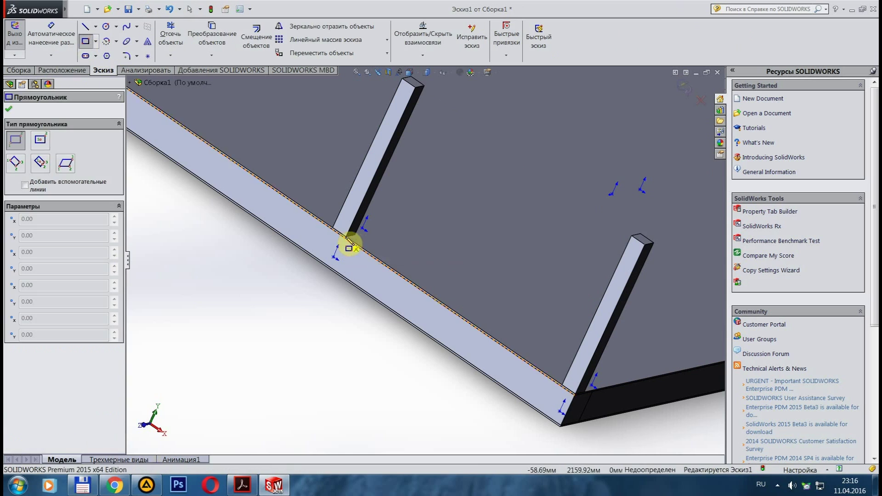
key(Escape)
click(569, 196)
click(345, 319)
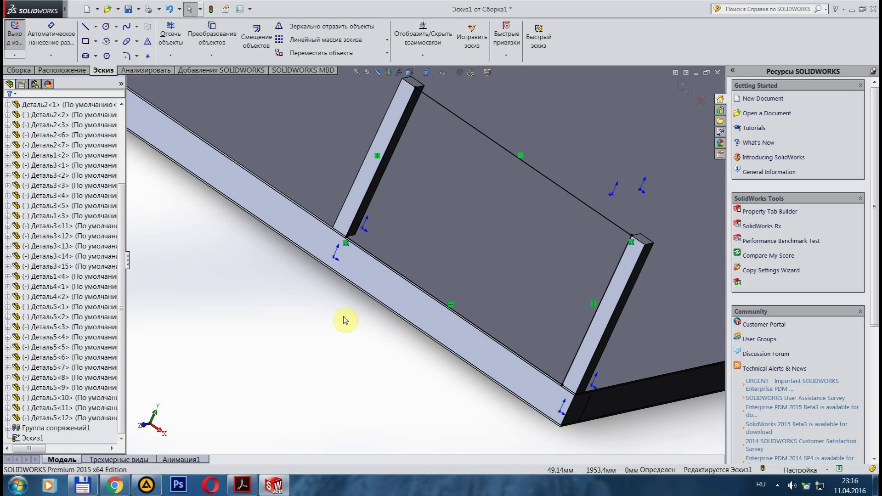
click(62, 70)
click(19, 70)
click(223, 69)
click(103, 69)
click(465, 123)
key(Delete)
Step: Create a new part, sketch a rectangle, and select a side to size to 500
click(87, 8)
click(478, 335)
key(Escape)
click(455, 214)
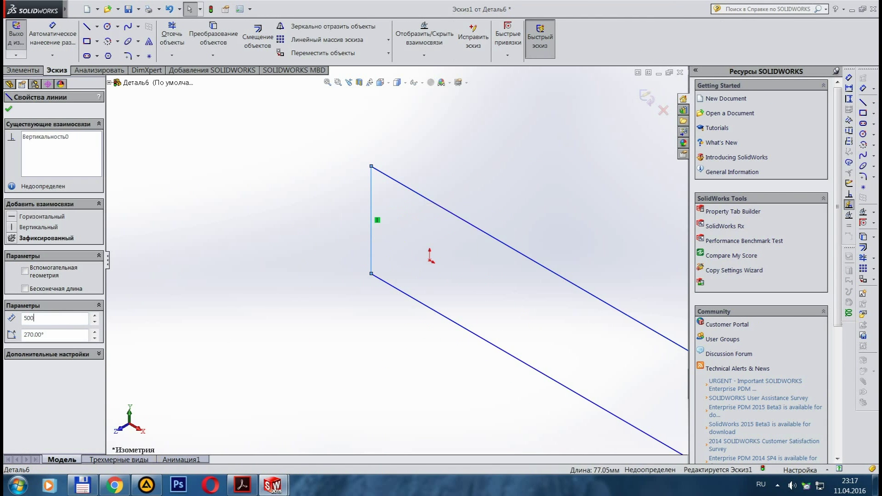
text(5)
Step: Extrude the panel sketch and save it as part Деталь7
key(Return)
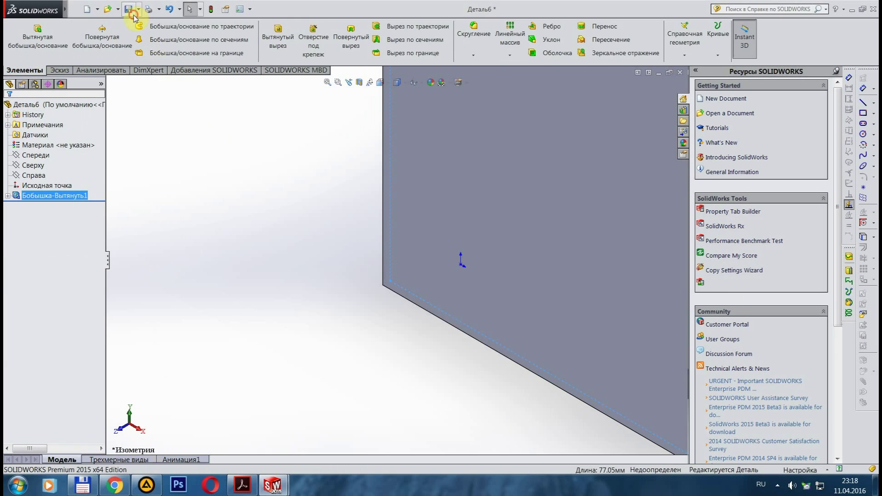
click(135, 18)
click(504, 341)
key(ctrl+Tab)
Step: Insert the Деталь7 panel into the assembly and save the assembly
click(57, 42)
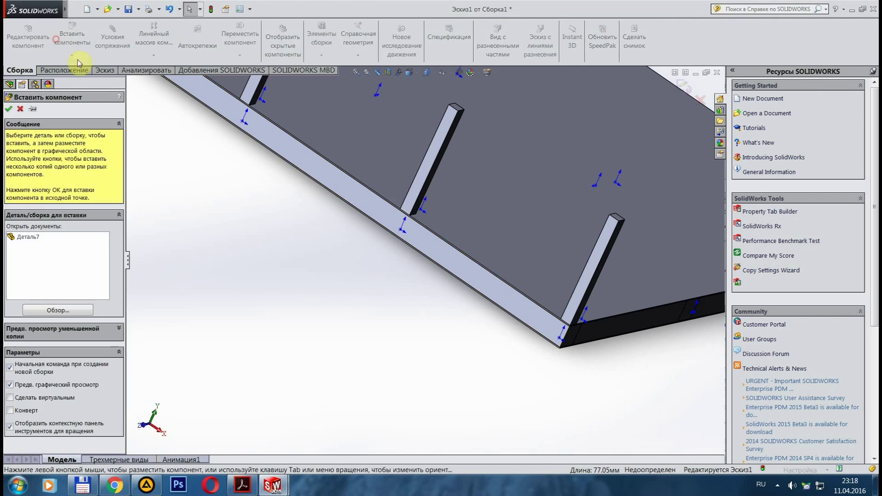
click(411, 376)
scroll(411, 377, down, 5)
scroll(427, 340, up, 4)
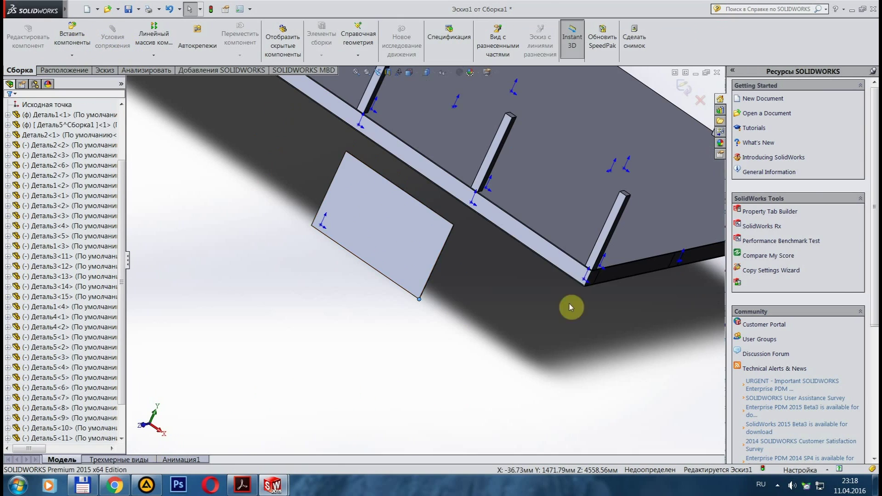
key(ctrl+s)
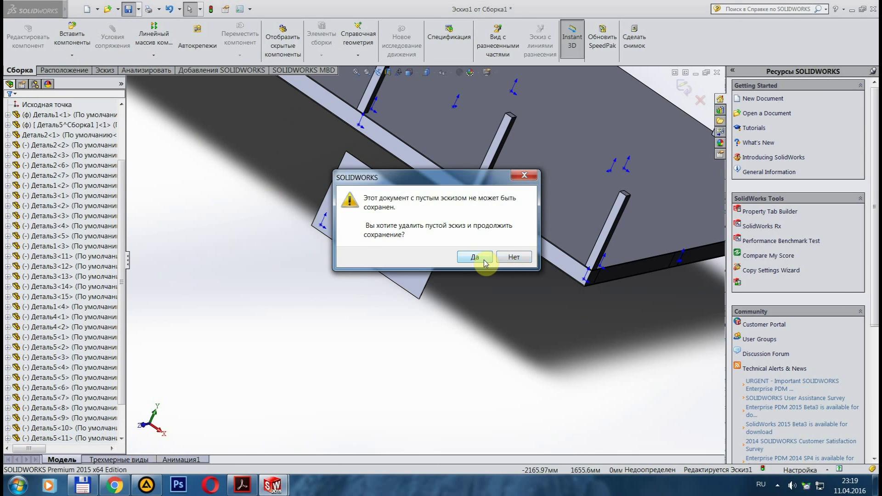
click(474, 257)
click(480, 242)
Step: Model an 850 mm rectangular panel, extrude it, save as Деталь8, and return to the assembly
scroll(419, 301, down, 3)
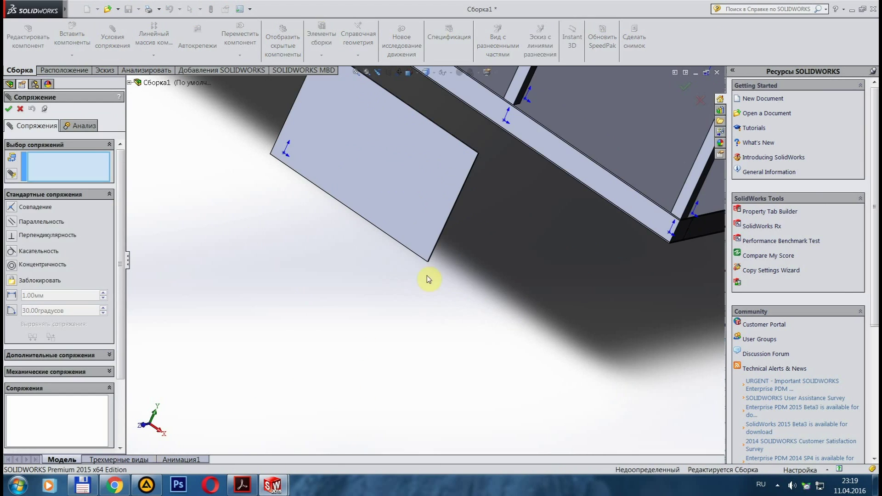
scroll(679, 220, down, 3)
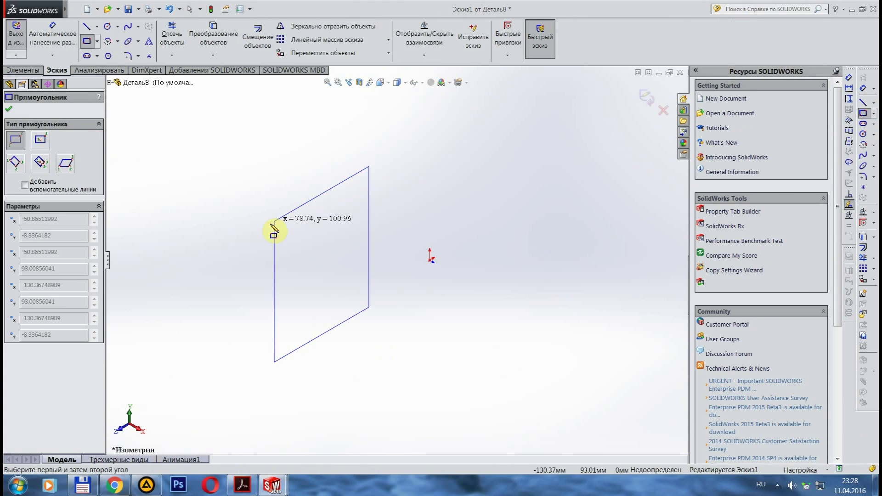
click(274, 228)
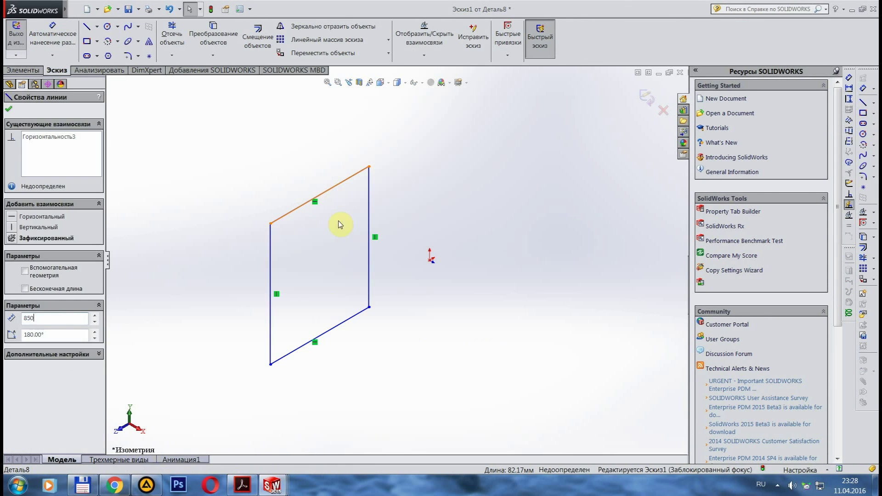
scroll(270, 321, down, 5)
click(38, 37)
key(Return)
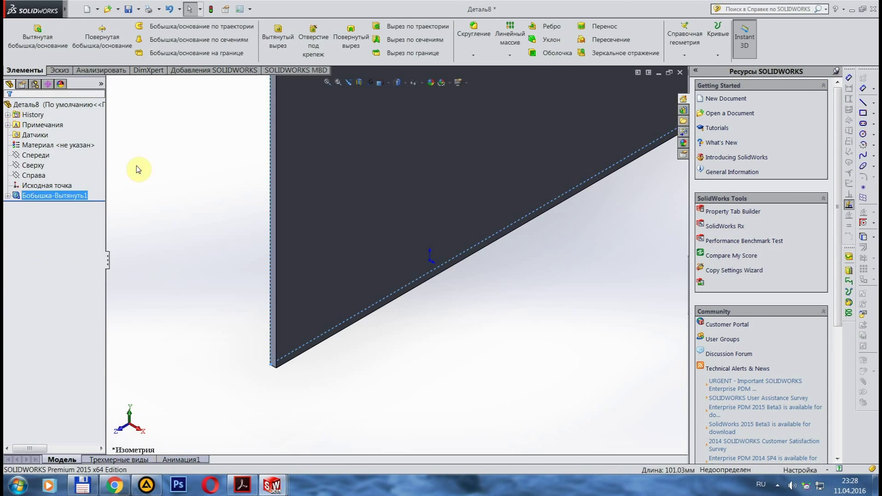
key(ctrl+s)
click(606, 341)
click(474, 243)
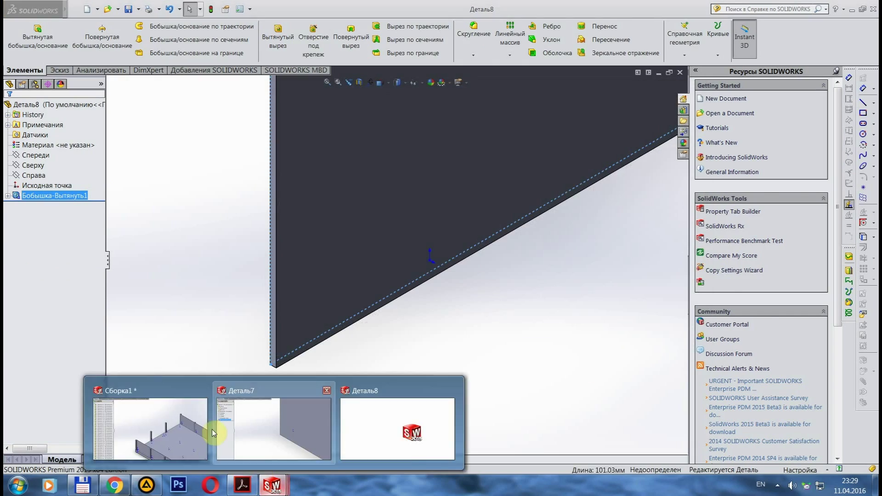
click(212, 429)
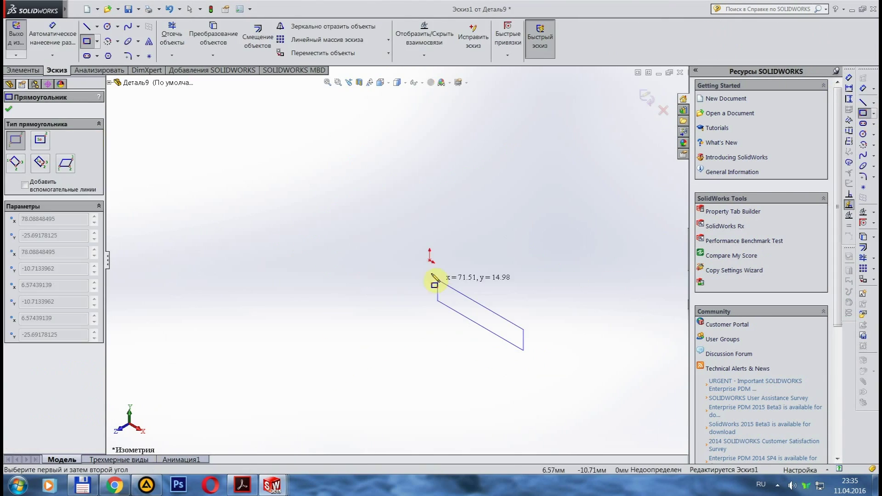
Step: Sketch the square beam profile, extrude it 50 mm, and save the part
click(403, 265)
key(Escape)
click(503, 324)
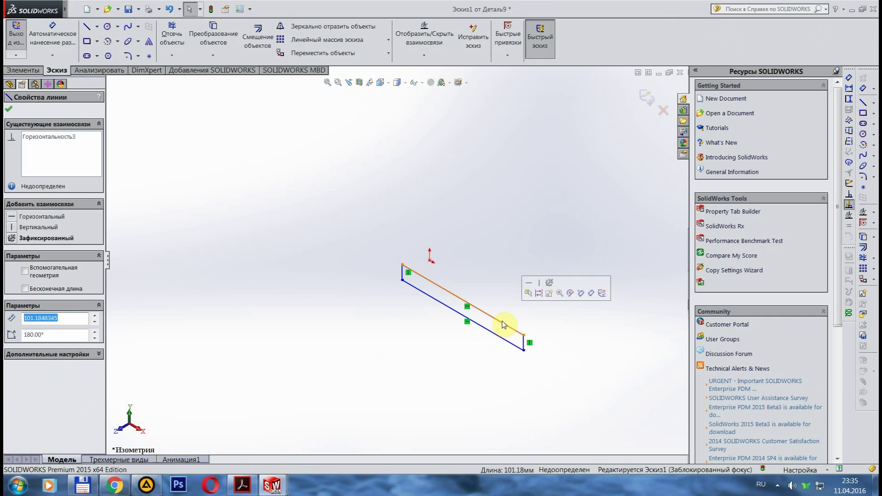
click(23, 70)
click(38, 32)
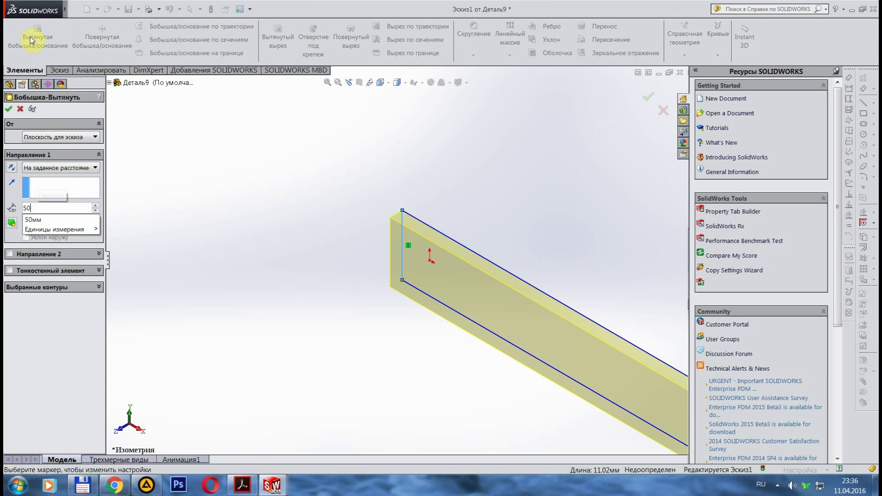
click(12, 106)
key(ctrl+s)
Step: Insert the beam into the assembly with a coincident mate along the side frame
click(595, 343)
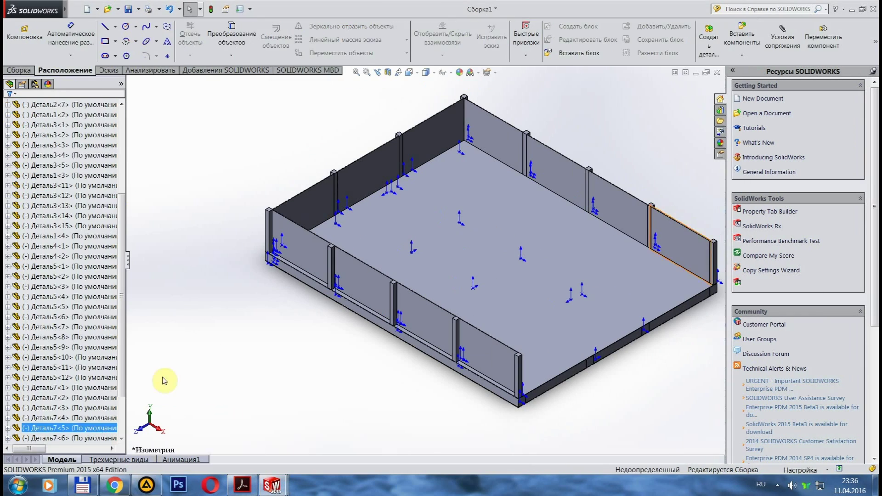
scroll(365, 221, down, 3)
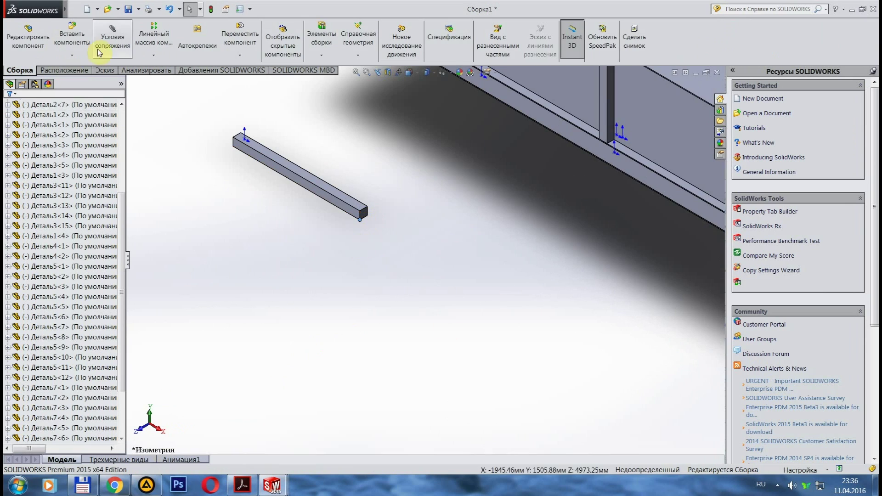
click(98, 51)
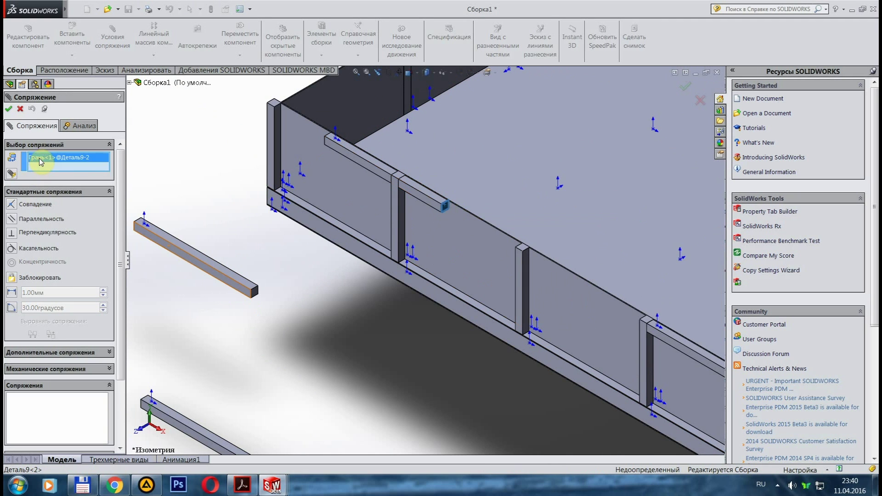
click(710, 338)
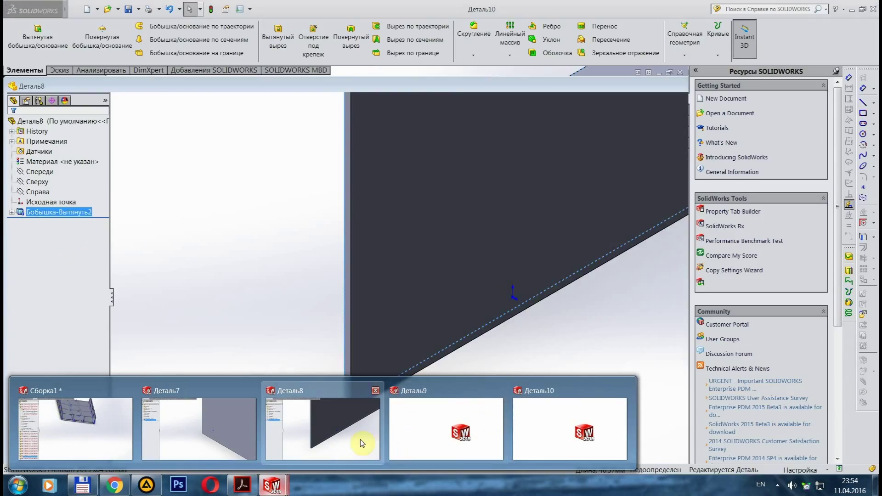
mouse_move(271, 485)
click(68, 436)
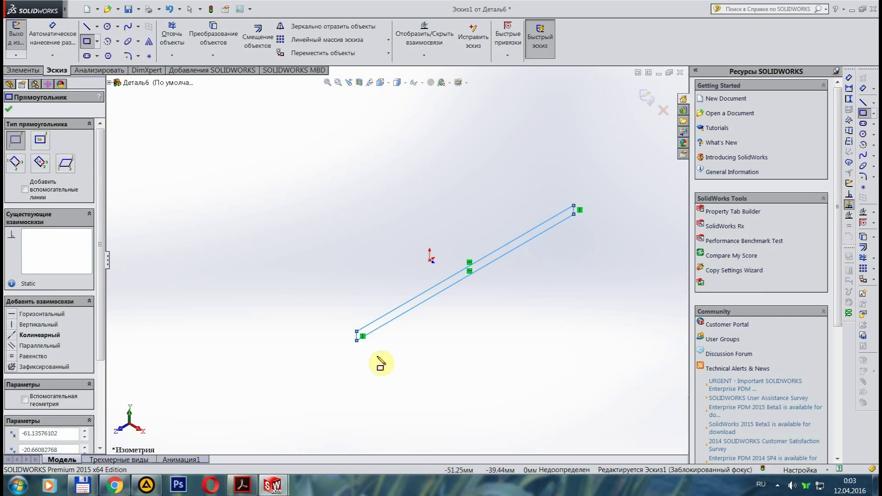
Step: Look over the KrAZ manual's dimension table on pages 10–11
key(Escape)
click(374, 322)
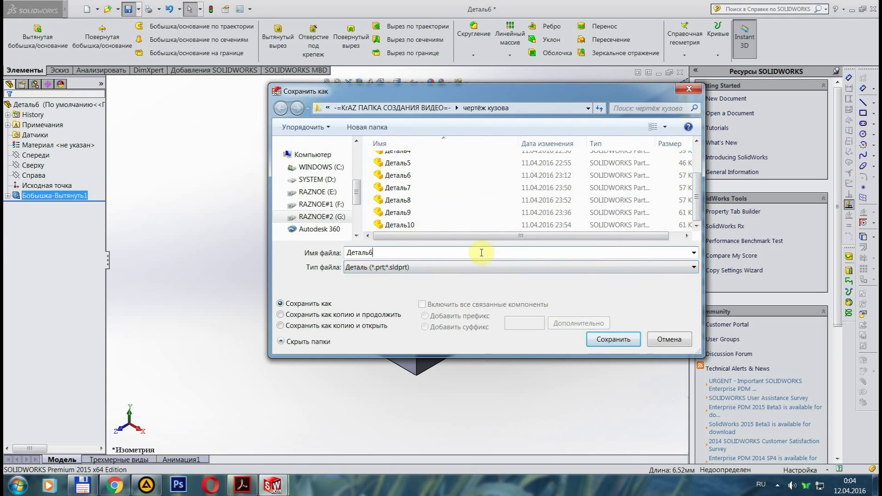
Step: Save the bar part, insert it, and mate it coincident and 850 mm from a face
click(602, 340)
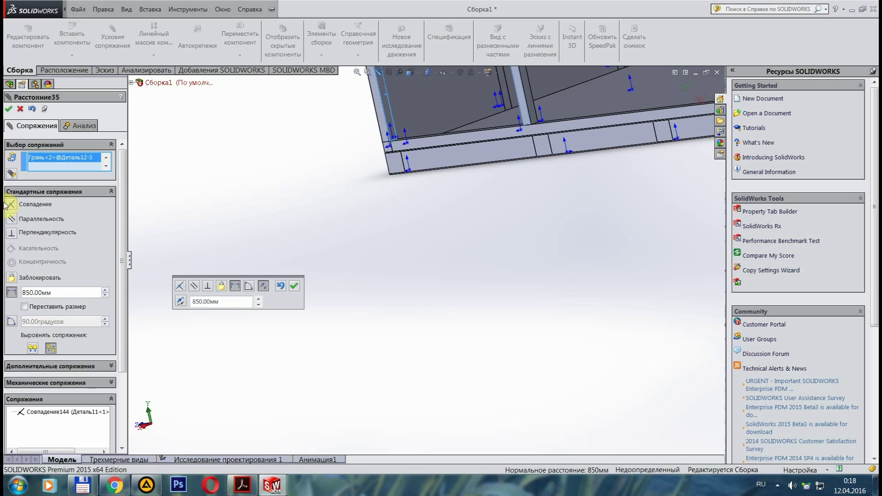
key(Return)
click(72, 37)
click(531, 262)
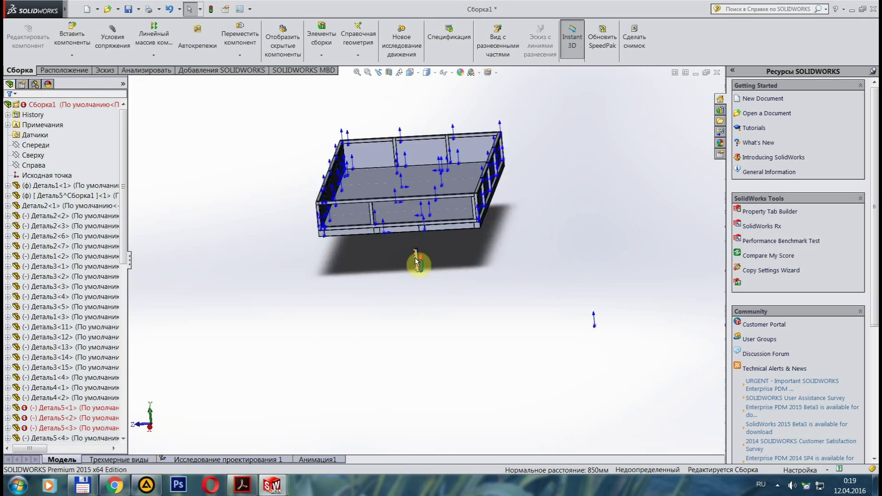
scroll(426, 261, up, 5)
click(112, 36)
click(434, 224)
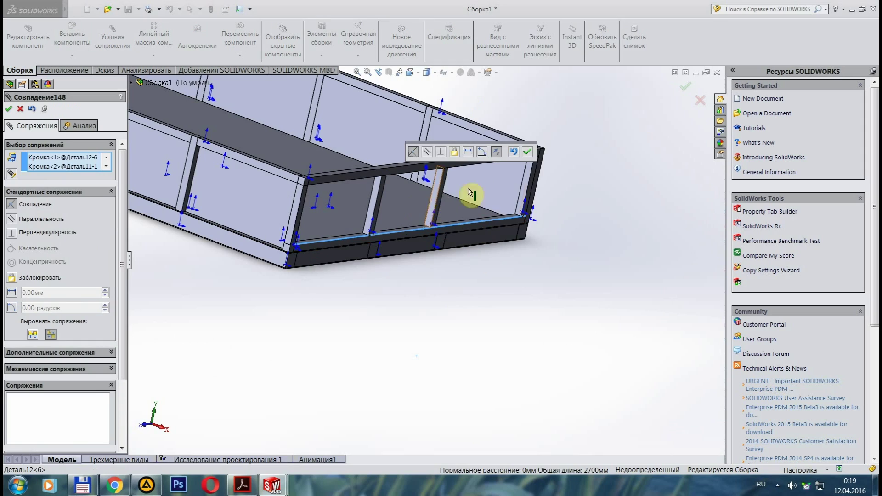
key(Return)
click(277, 184)
text(850)
key(Return)
Step: Insert another bar and snap it into the frame with a mate
mouse_move(326, 301)
middle_down()
mouse_move(410, 312)
mouse_move(376, 261)
middle_up()
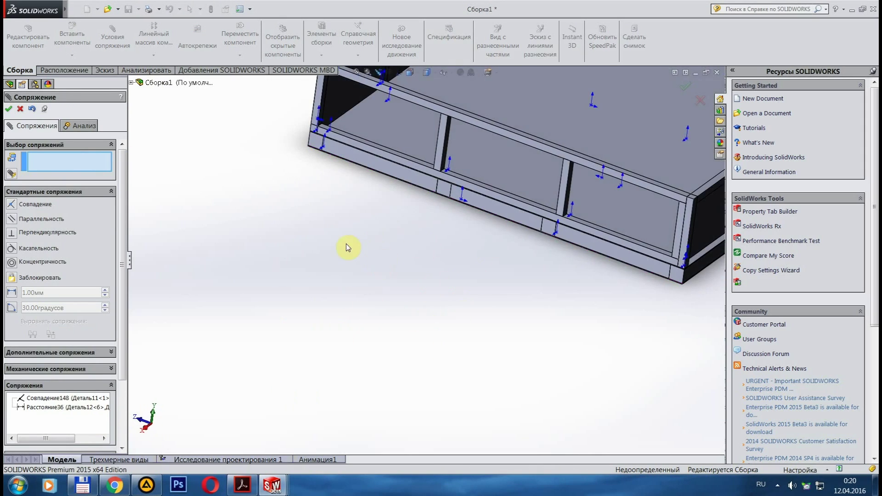
click(8, 108)
click(73, 34)
click(245, 305)
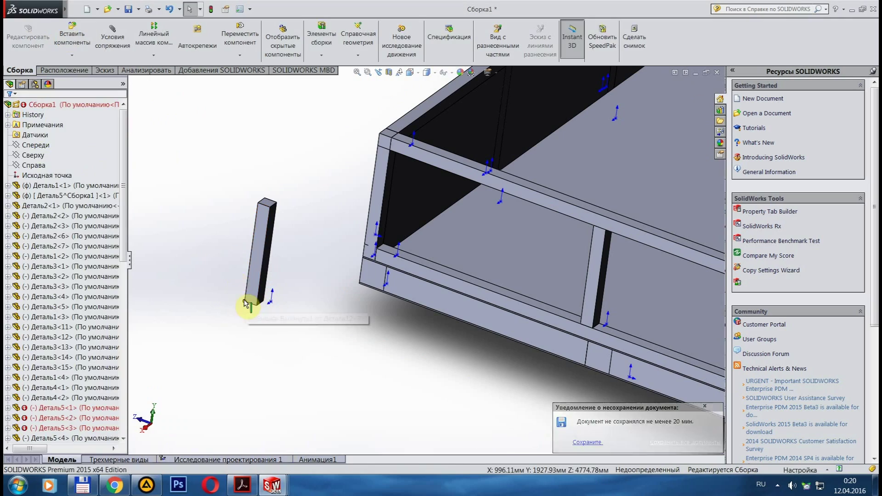
click(264, 287)
click(404, 262)
click(444, 237)
scroll(563, 312, up, 3)
mouse_move(562, 311)
middle_down()
mouse_move(443, 356)
mouse_move(458, 357)
middle_up()
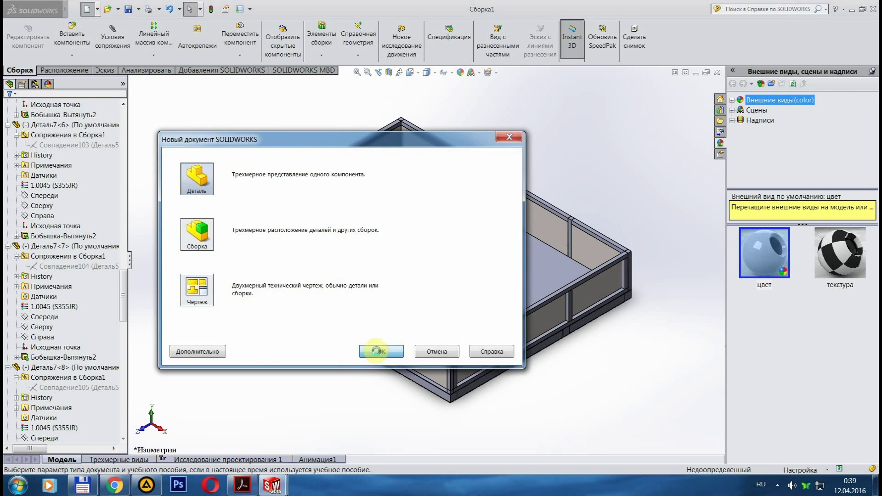
Step: Set the bar's sketch line to 330 mm and pick the bar's end face to mate it beside the box
text(330)
key(Return)
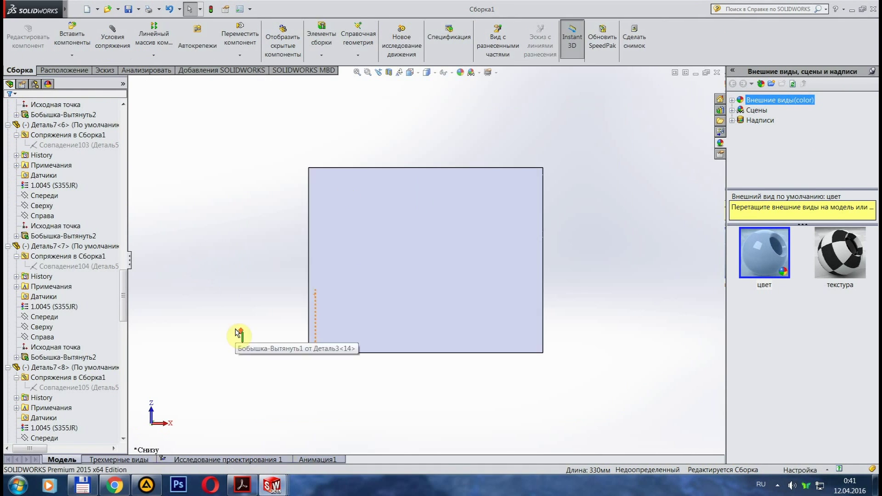
mouse_move(262, 218)
middle_down()
mouse_move(293, 305)
mouse_move(567, 239)
middle_up()
scroll(429, 295, down, 3)
scroll(423, 239, down, 3)
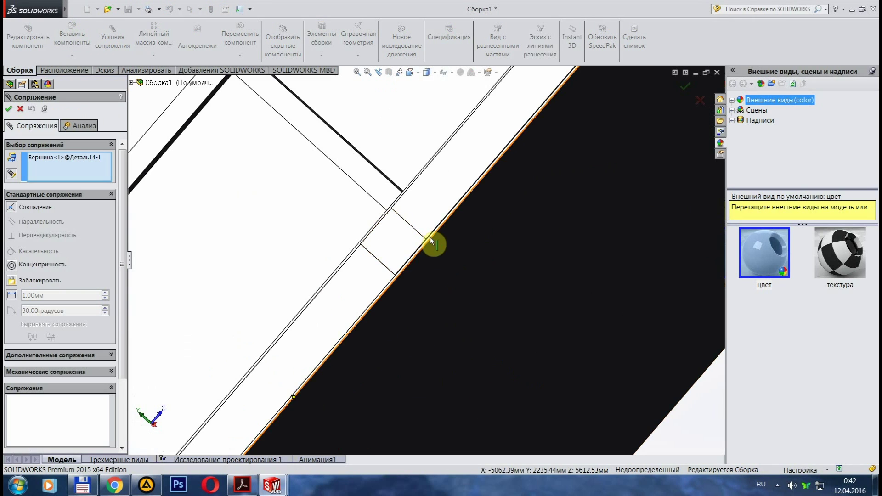
scroll(426, 238, up, 10)
middle_drag(498, 238, 402, 203)
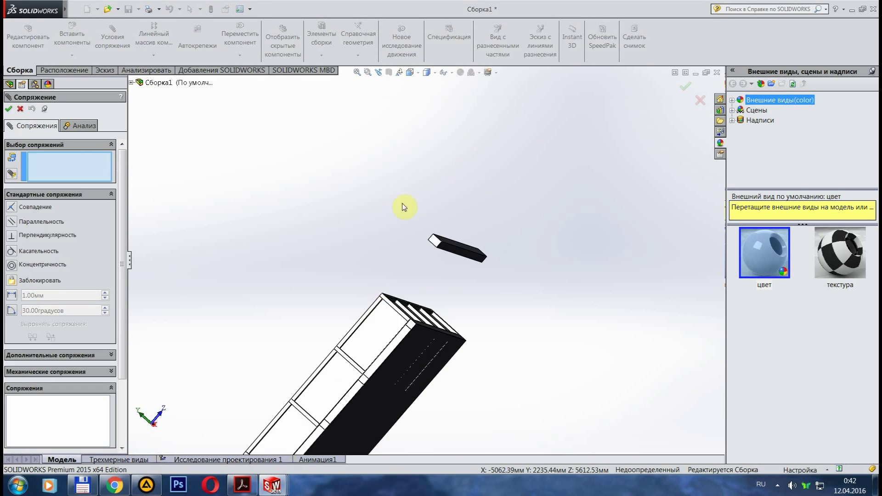
click(428, 228)
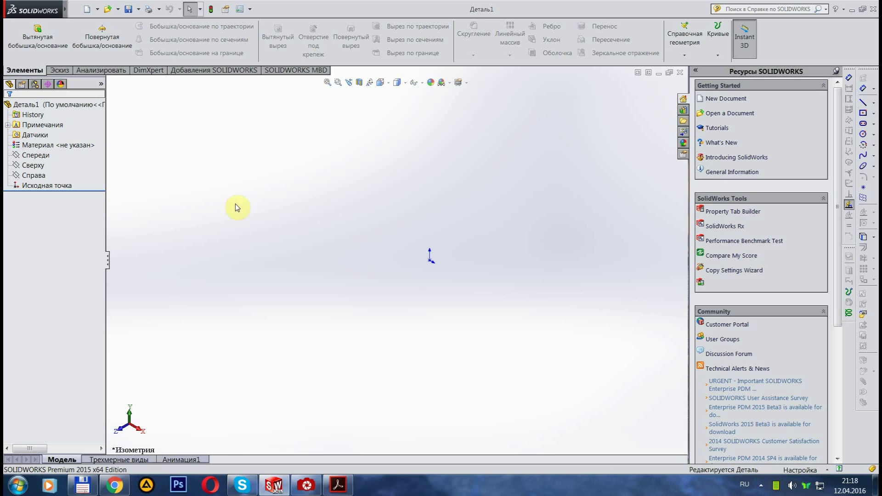
Step: Sketch a center rectangle on the Right plane with 50 mm sides
click(863, 113)
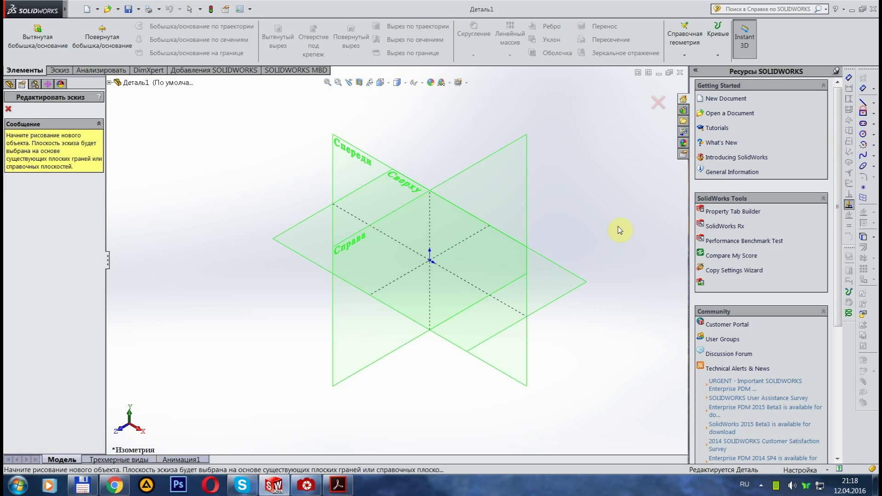
click(359, 257)
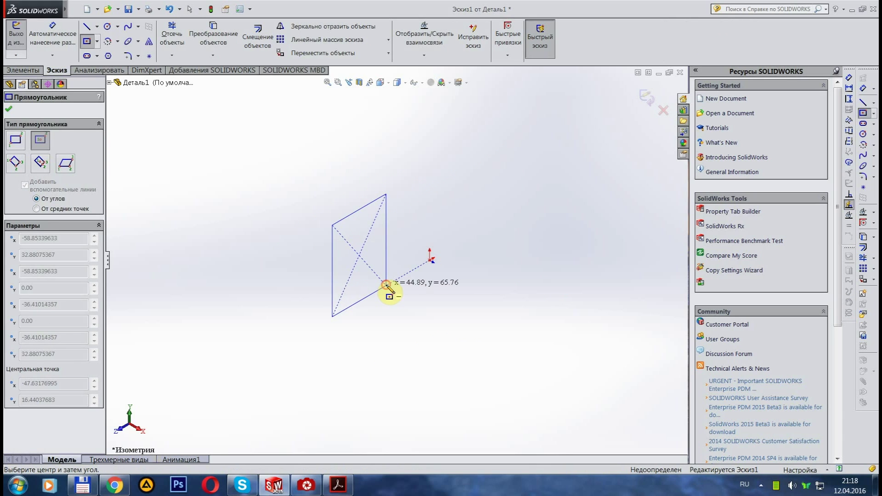
click(386, 285)
right_click(434, 239)
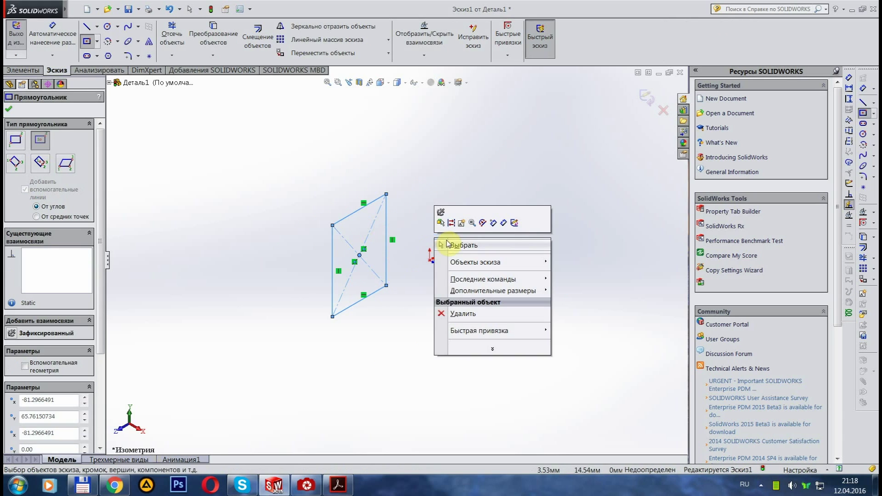
click(450, 243)
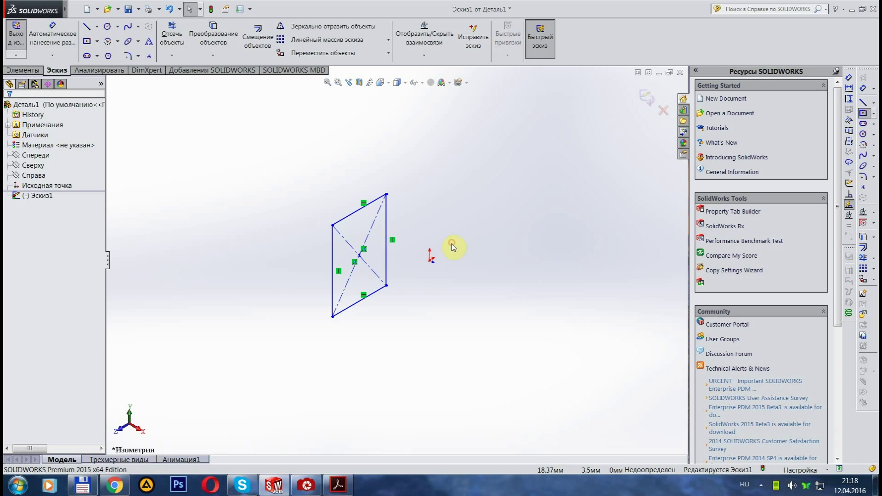
click(358, 211)
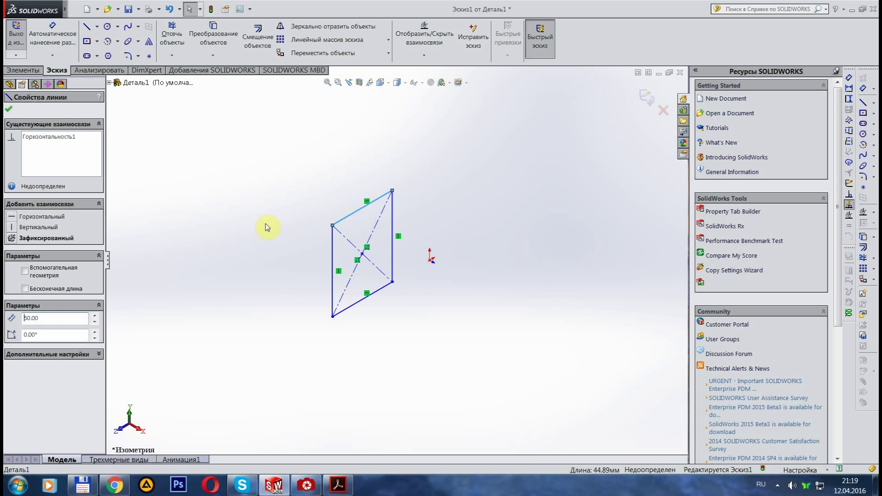
click(333, 265)
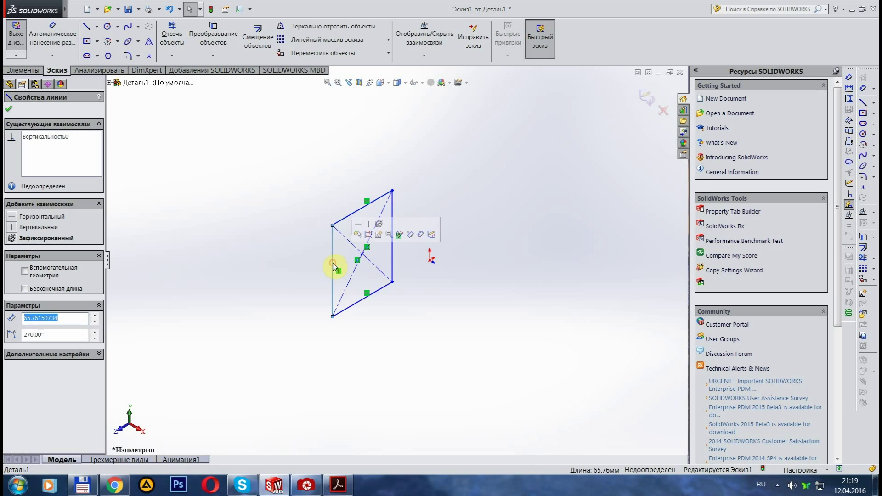
text(50)
key(Return)
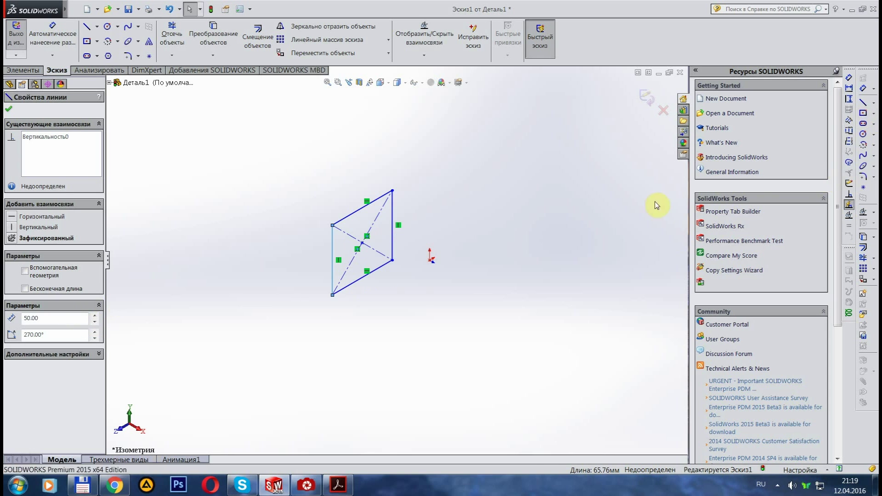
Step: Offset the profile inward, extrude it into a hollow tube and save the part
click(361, 225)
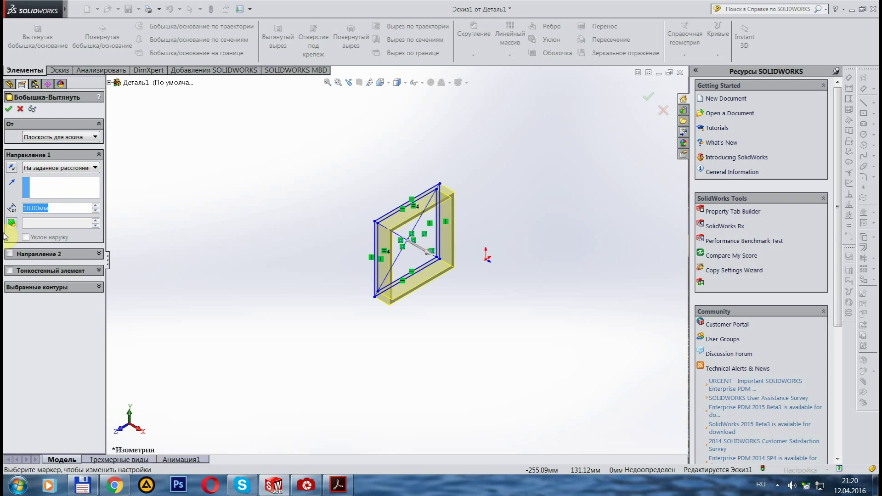
text(00)
click(9, 109)
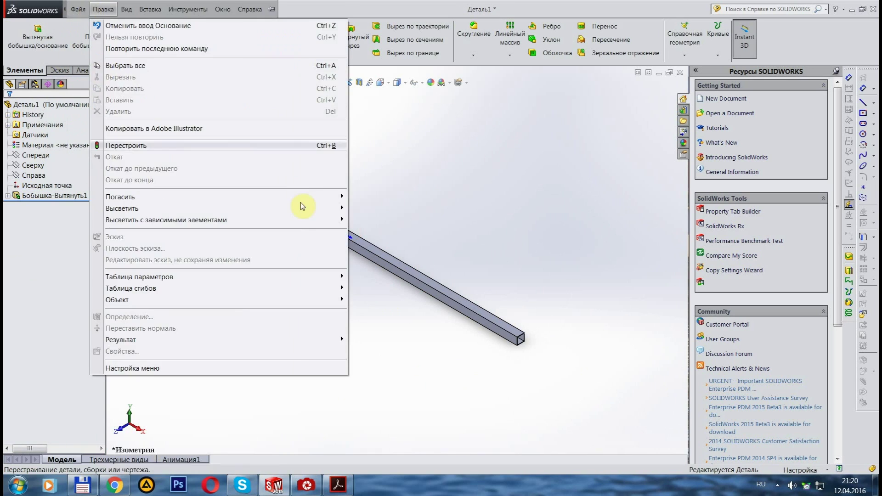
key(ctrl+s)
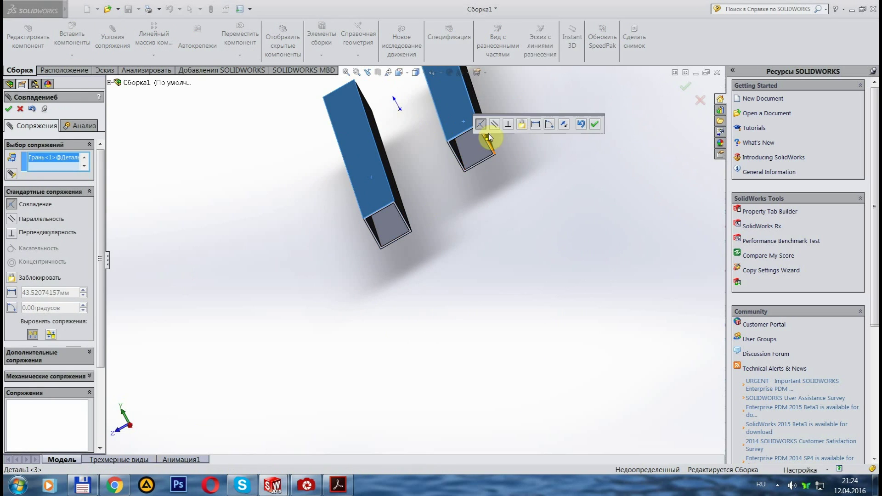
Step: Cancel the pending mate and delete the extra right tube
mouse_move(508, 277)
middle_down()
mouse_move(465, 232)
mouse_move(488, 248)
mouse_move(401, 232)
middle_up()
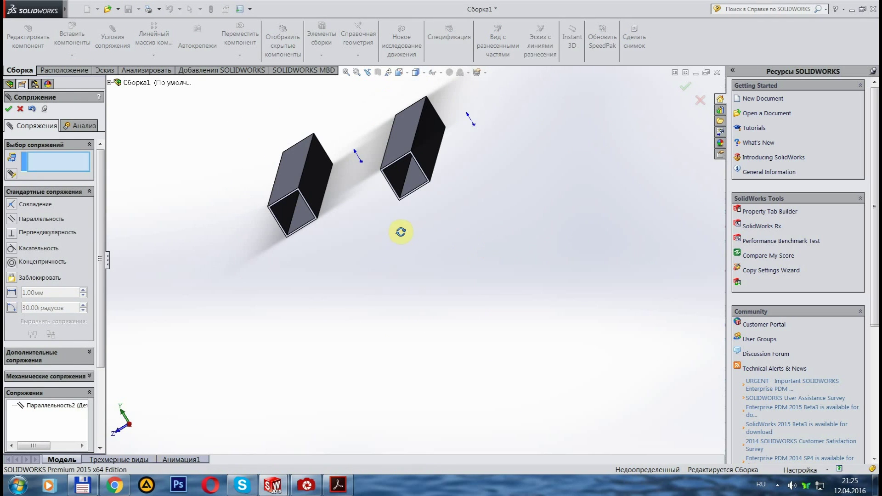
right_click(430, 142)
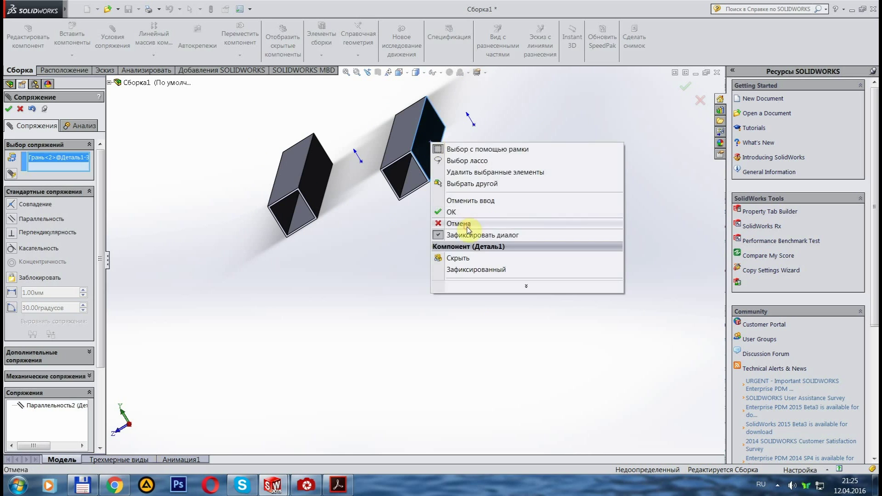
click(443, 212)
click(416, 147)
key(Delete)
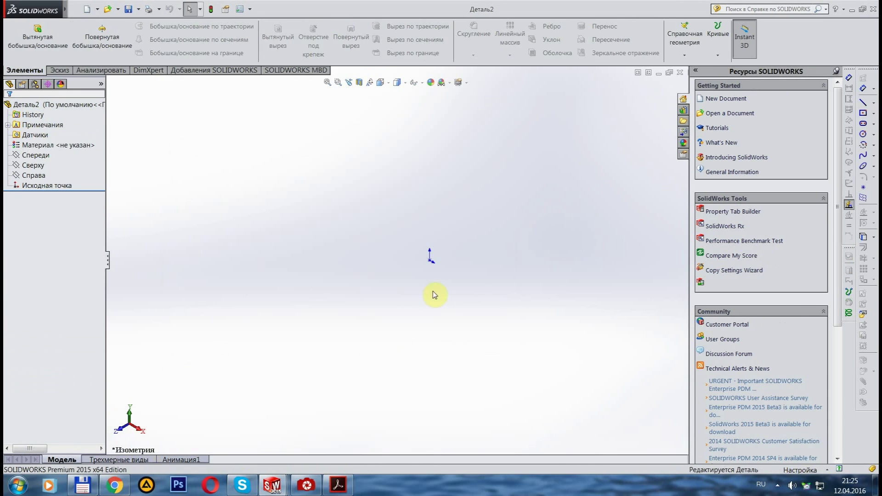
Step: Sketch a new rectangle and extrude it into a frame
click(474, 238)
click(506, 318)
click(482, 186)
drag(504, 237, 473, 261)
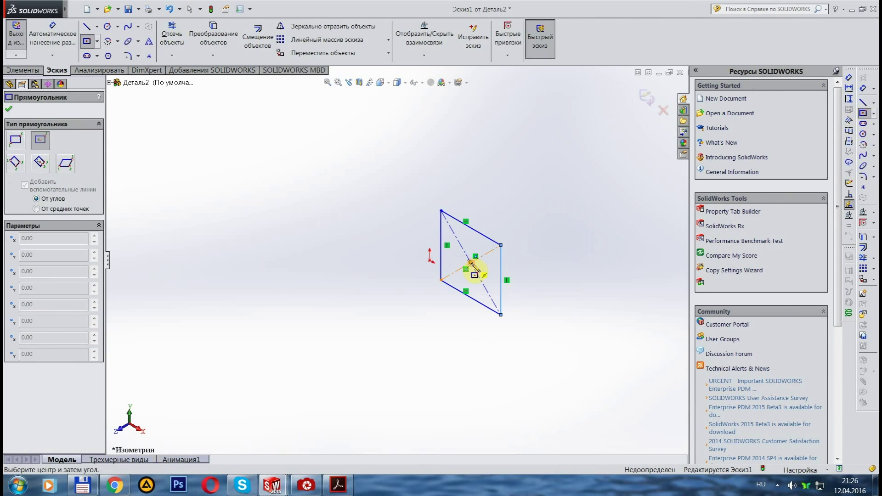
click(503, 285)
click(331, 251)
click(24, 70)
click(38, 36)
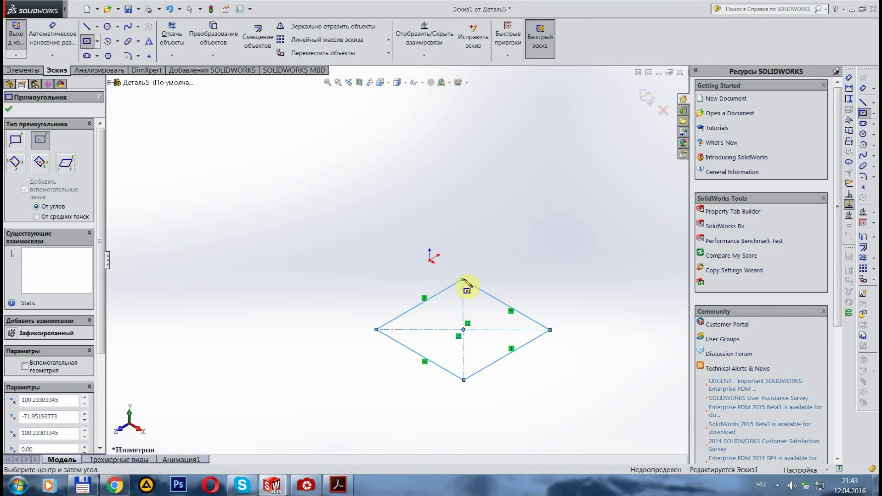
Step: Draw the inner square of the Деталь5 tube profile with a 40 edge length
click(863, 113)
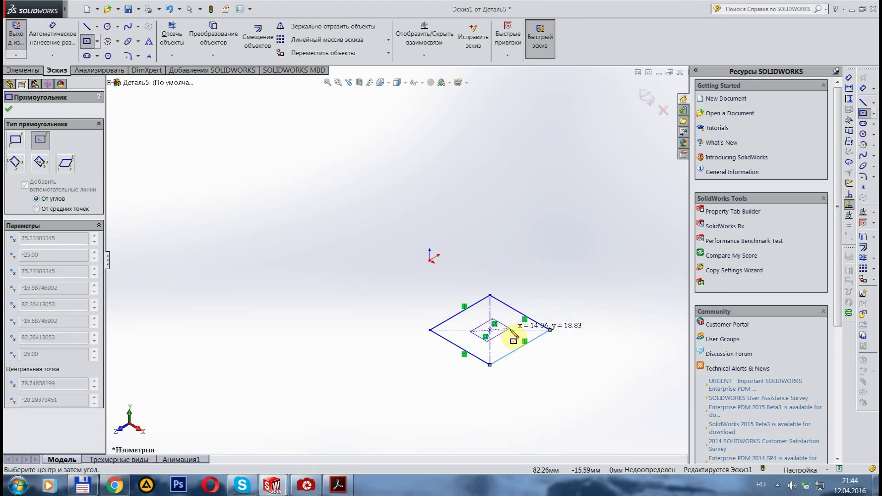
click(557, 342)
text(40)
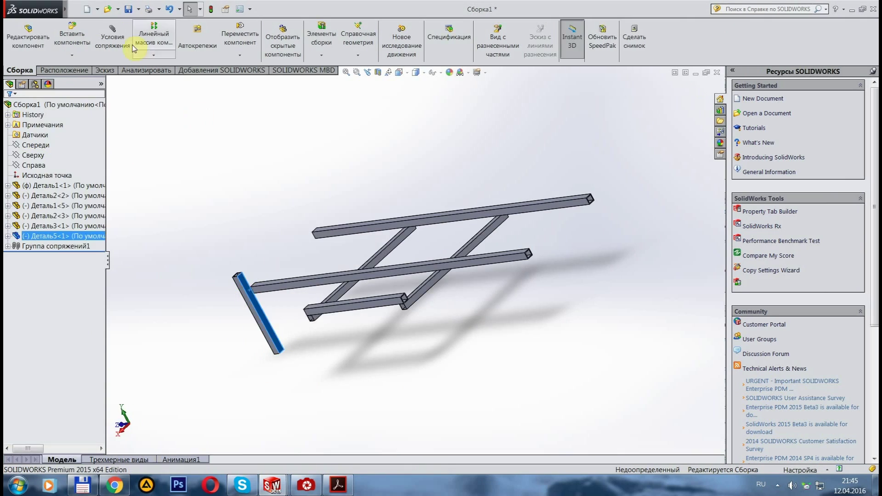
Step: Mate a tube end vertex coincident to the frame
click(132, 46)
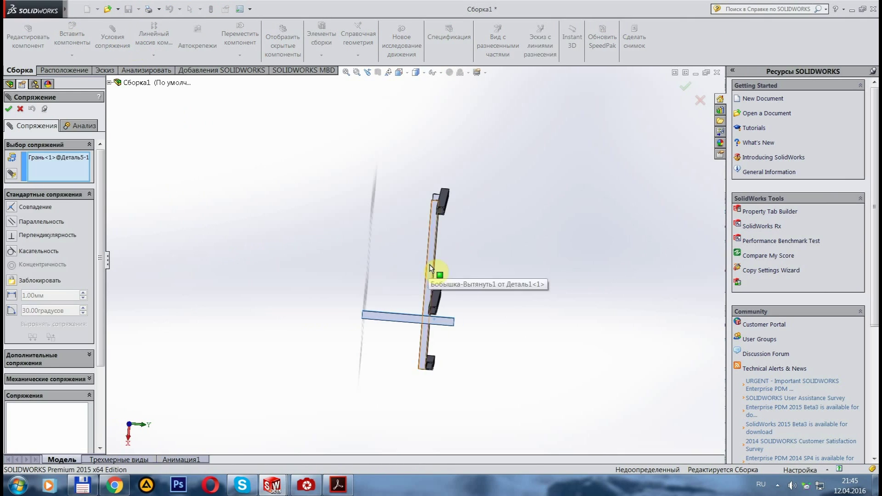
scroll(489, 288, down, 5)
click(489, 288)
scroll(482, 202, up, 5)
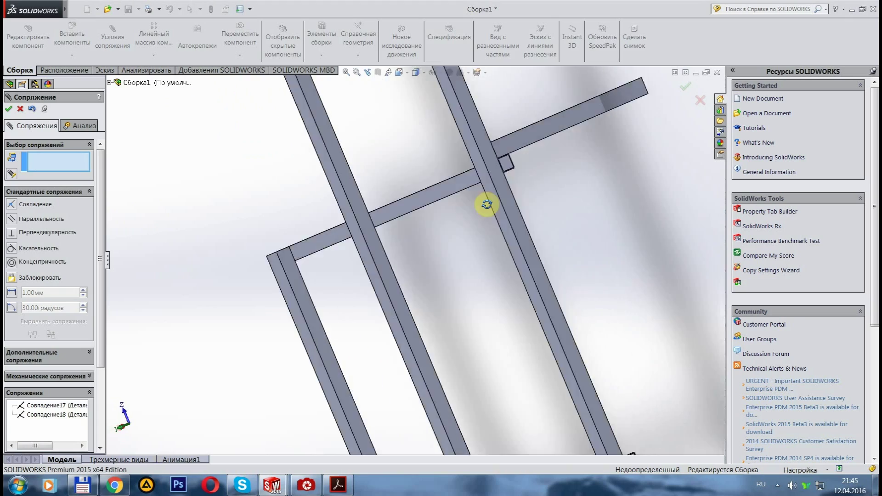
middle_drag(311, 305, 472, 282)
click(8, 108)
Step: Place another tube and mate its end edge coincident to the frame edge
click(112, 42)
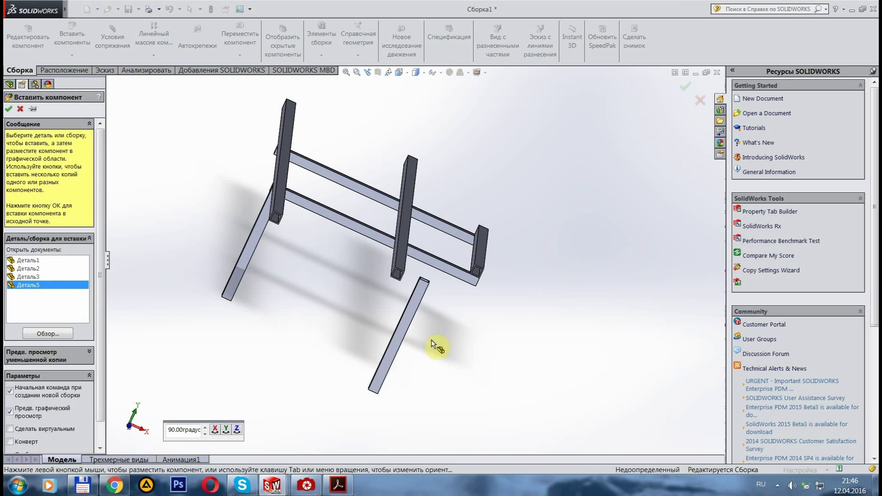
middle_drag(437, 344, 345, 344)
click(385, 236)
scroll(423, 272, down, 6)
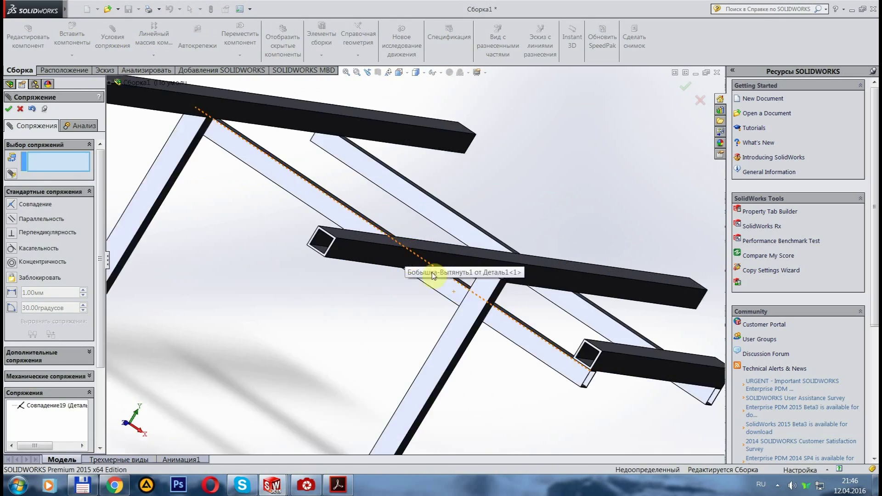
click(504, 345)
middle_drag(515, 259, 513, 260)
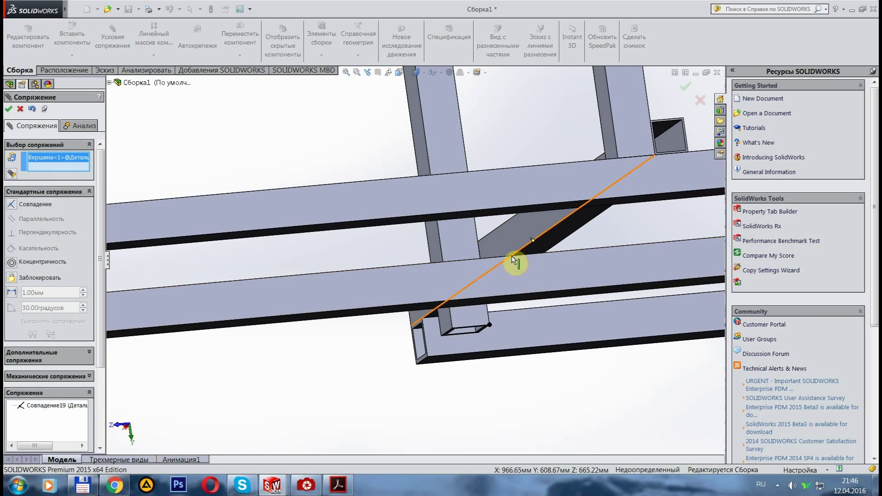
click(492, 258)
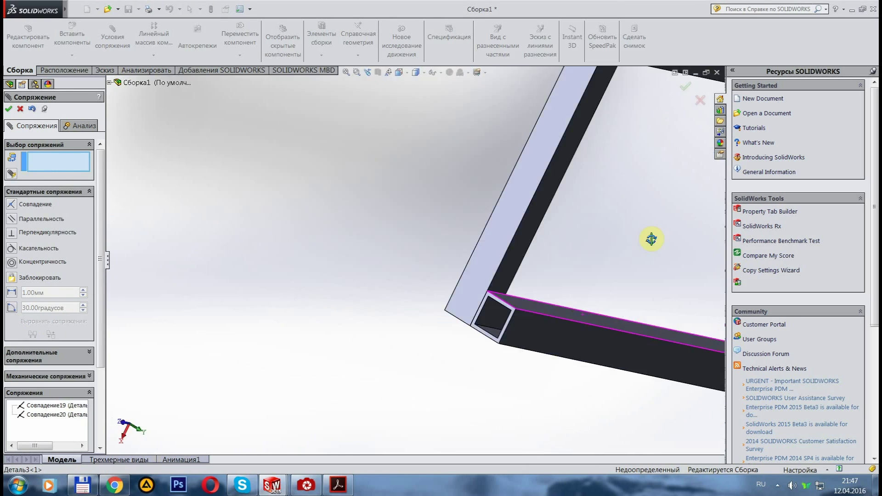
scroll(630, 384, up, 5)
mouse_move(630, 384)
middle_down()
mouse_move(476, 393)
mouse_move(434, 354)
middle_up()
click(8, 109)
Step: Insert a leg tube and mate its end vertex to the matching frame vertex
click(72, 37)
click(256, 324)
mouse_move(256, 324)
middle_down()
mouse_move(443, 339)
mouse_move(401, 334)
mouse_move(417, 207)
mouse_move(476, 280)
mouse_move(532, 124)
middle_up()
scroll(417, 207, down, 5)
click(414, 209)
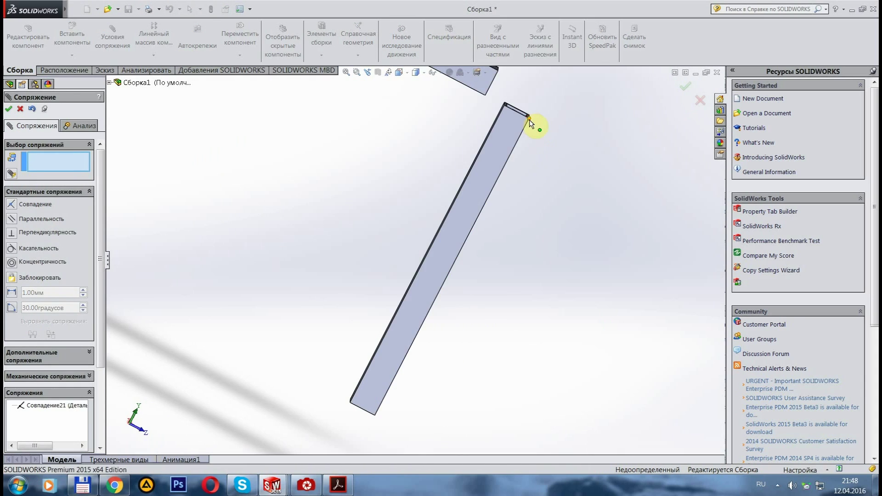
click(532, 121)
click(554, 82)
Step: Ctrl-drag a copy of the leg into place near the front leg
middle_drag(478, 184, 394, 281)
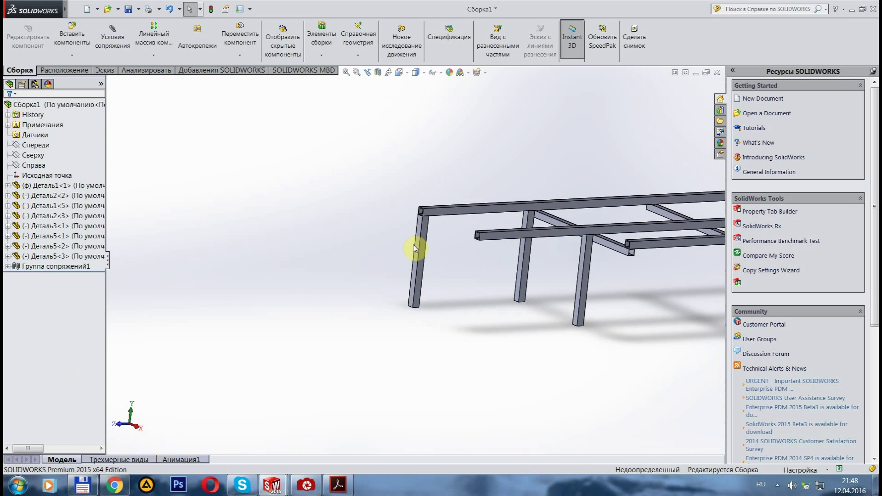
ctrl+drag(412, 245, 459, 318)
scroll(430, 172, down, 3)
scroll(429, 172, down, 5)
Step: Mate the new leg up to the crossbeam and finish the Деталь9 rectangle sketch
click(529, 255)
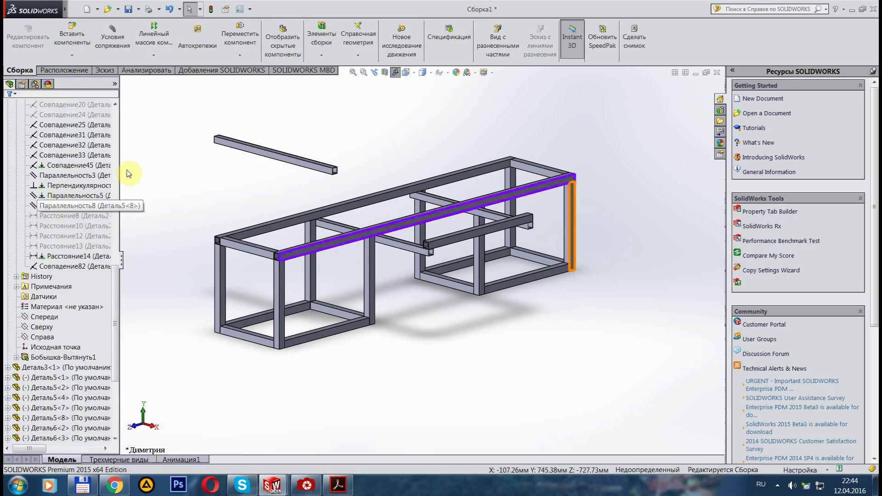
scroll(502, 368, down, 3)
scroll(423, 234, down, 3)
scroll(406, 266, up, 5)
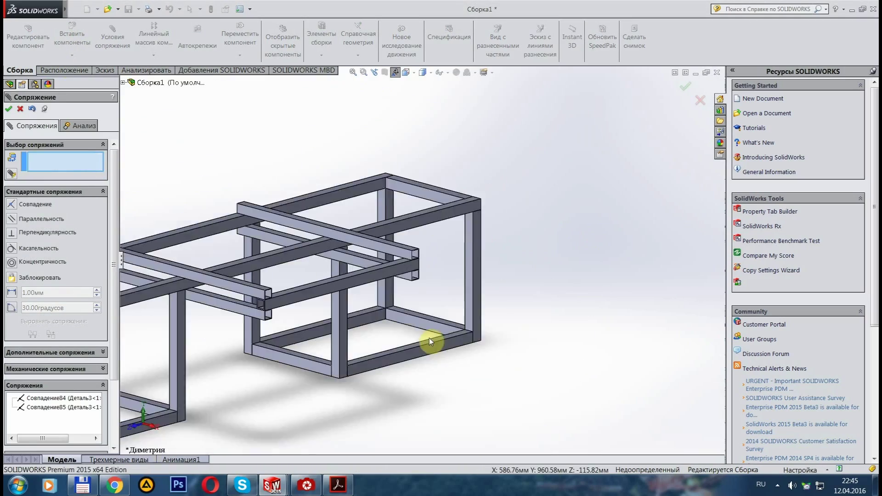
scroll(338, 339, up, 2)
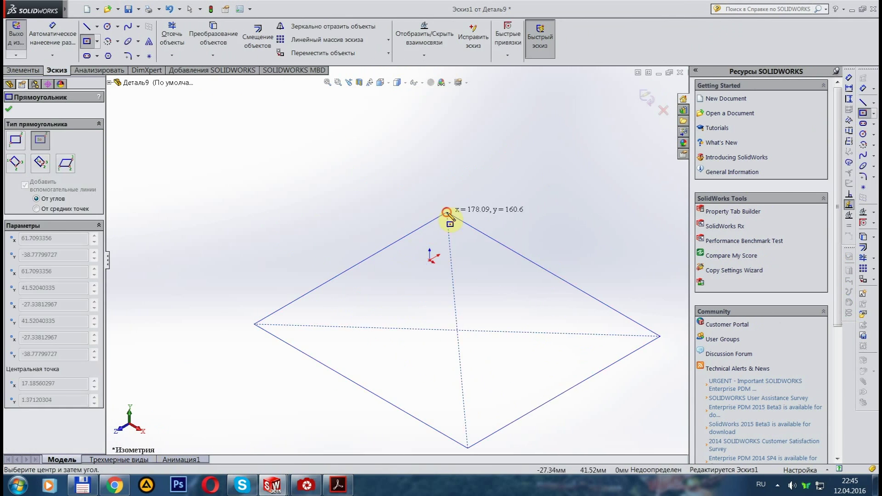
click(446, 212)
key(Escape)
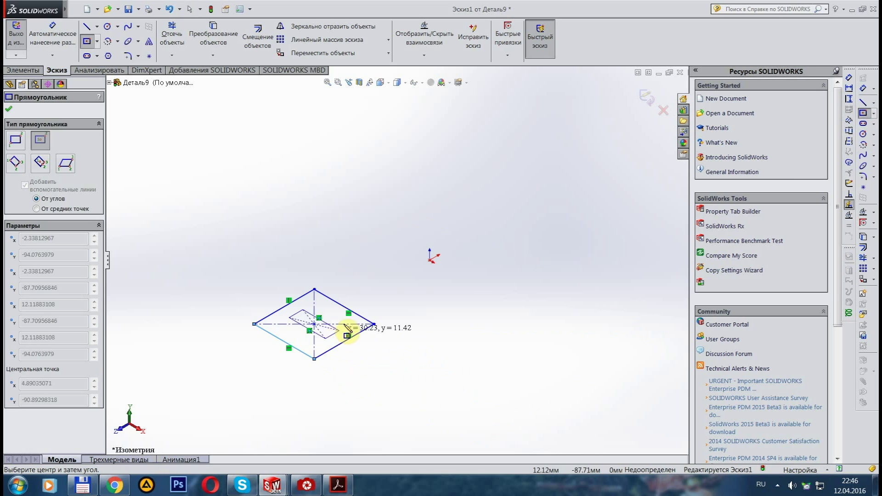
Step: Exit the tube profile sketch and extrude Деталь9 900 mm
click(322, 323)
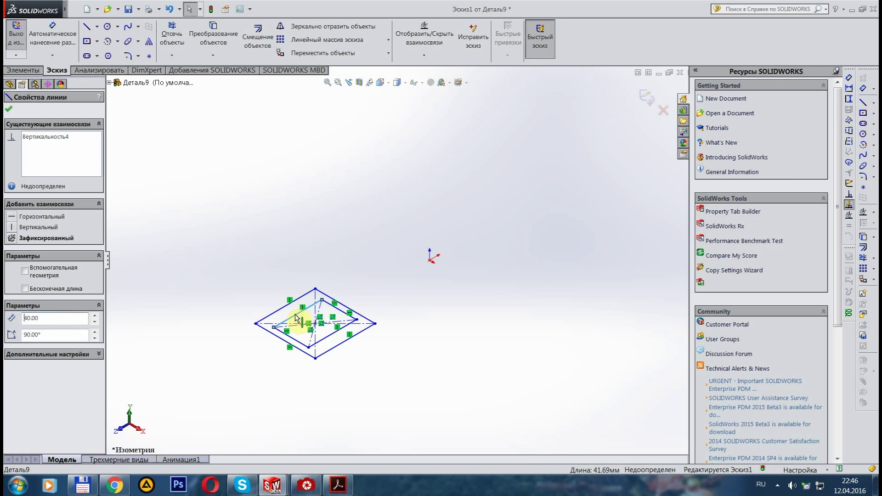
right_click(478, 401)
click(381, 238)
click(25, 70)
click(37, 37)
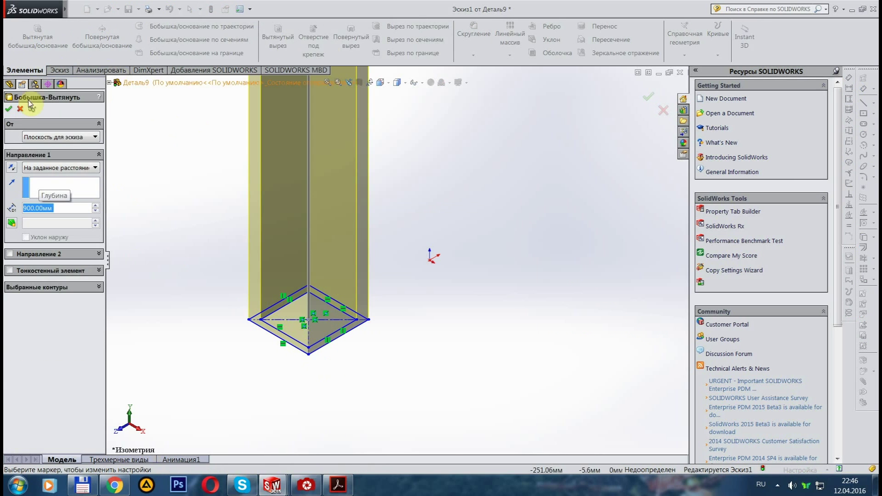
click(9, 108)
Step: Save Деталь9, insert it into the assembly and mate its corner to the frame
click(663, 339)
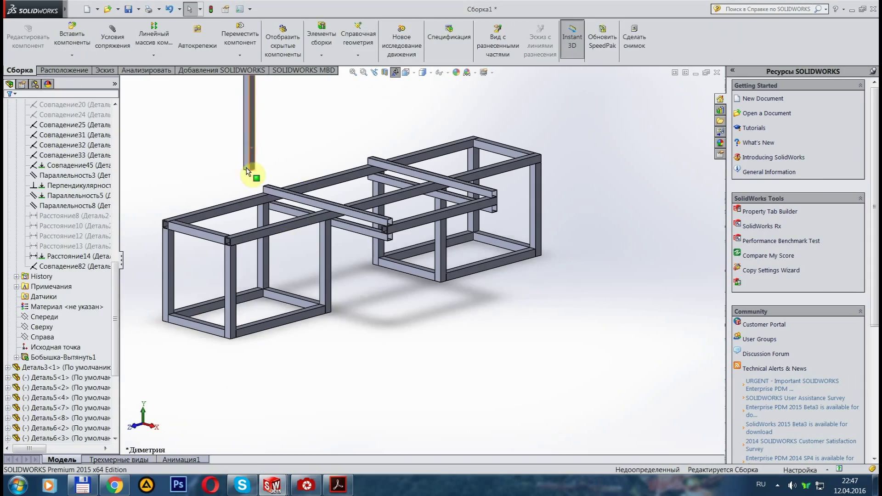
scroll(258, 179, down, 3)
click(501, 289)
scroll(450, 255, down, 3)
scroll(421, 339, down, 2)
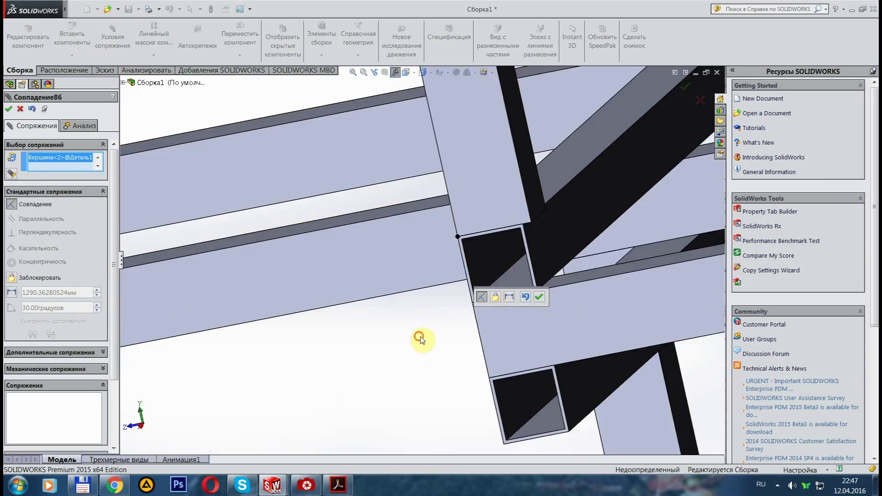
scroll(420, 339, up, 5)
scroll(512, 370, up, 3)
click(20, 109)
right_click(287, 276)
key(Escape)
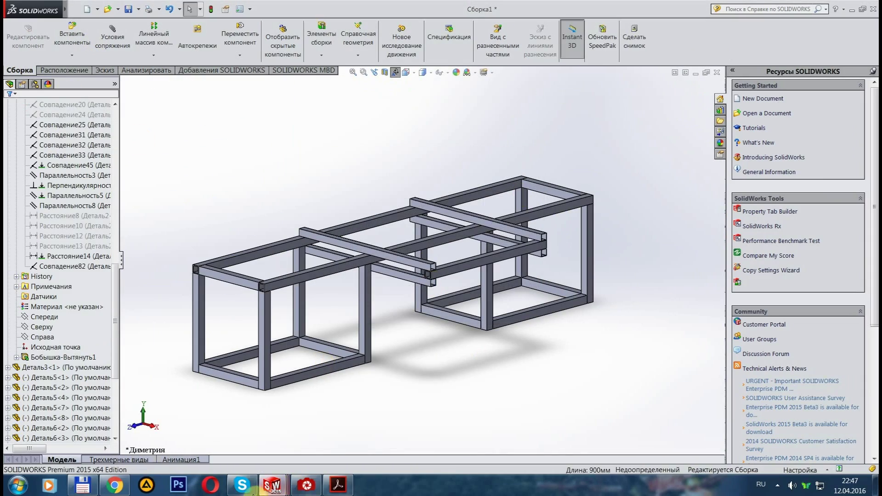
Step: Add a second boss in Деталь9 and place another Деталь9 post in the assembly
key(ctrl+Tab)
click(777, 439)
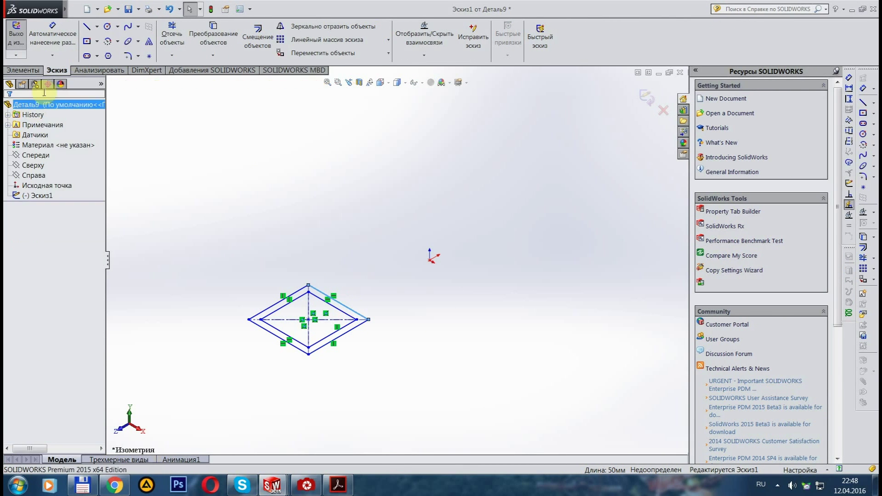
key(e)
key(Return)
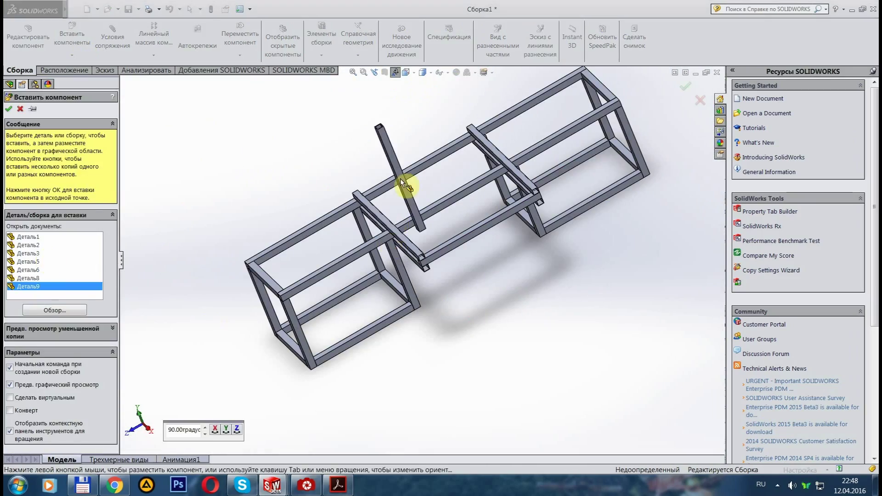
click(403, 184)
scroll(479, 276, down, 5)
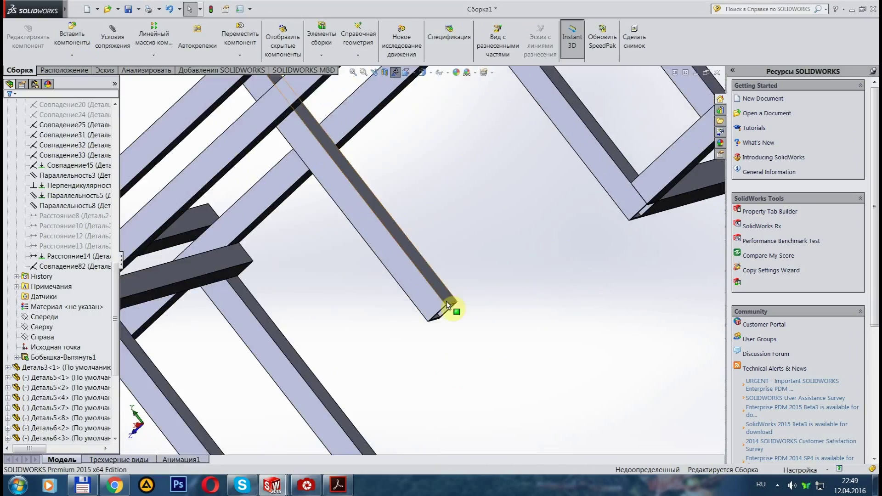
Step: Mate a post's corner vertex coincident to the matching frame vertex
scroll(424, 306, down, 3)
scroll(393, 305, down, 3)
click(394, 306)
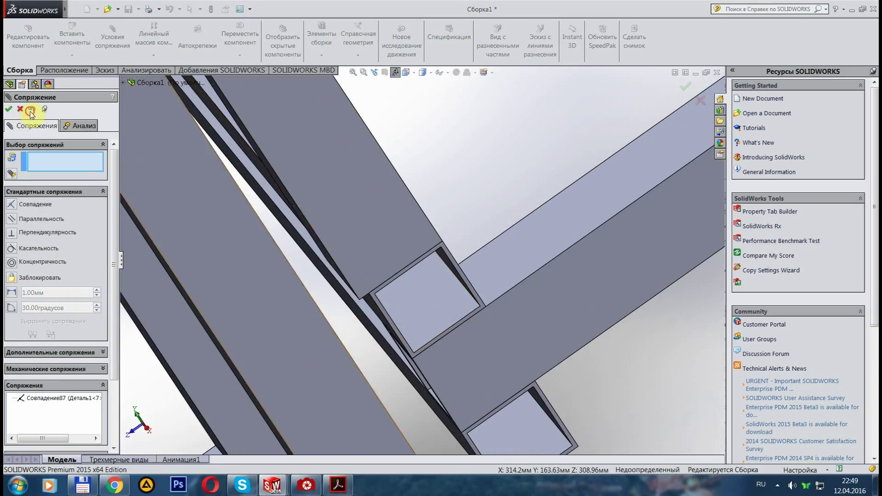
scroll(496, 378, down, 5)
scroll(380, 345, up, 5)
click(381, 345)
click(443, 358)
scroll(634, 385, up, 5)
key(Escape)
Step: Place another post and mate its corner coincident to the frame corner
scroll(529, 230, down, 3)
scroll(419, 290, down, 3)
key(m)
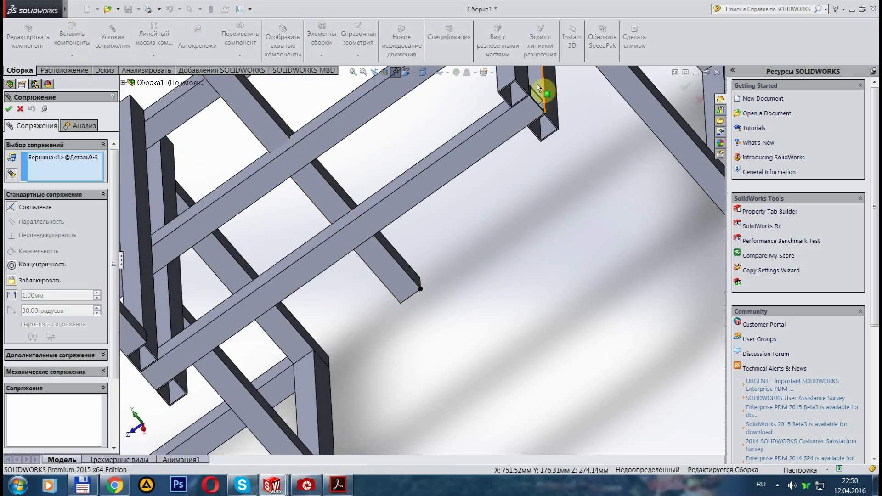
scroll(453, 241, down, 3)
scroll(473, 310, up, 8)
middle_drag(473, 310, 541, 308)
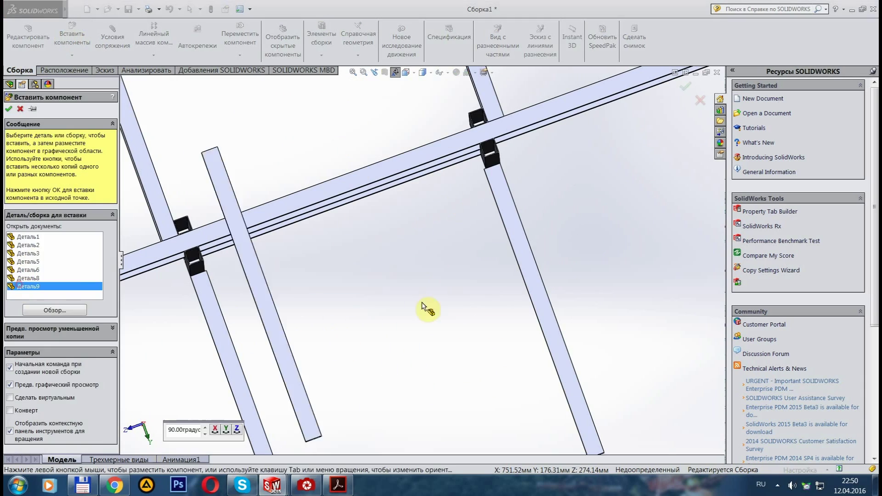
click(214, 448)
key(m)
scroll(442, 317, down, 5)
click(442, 316)
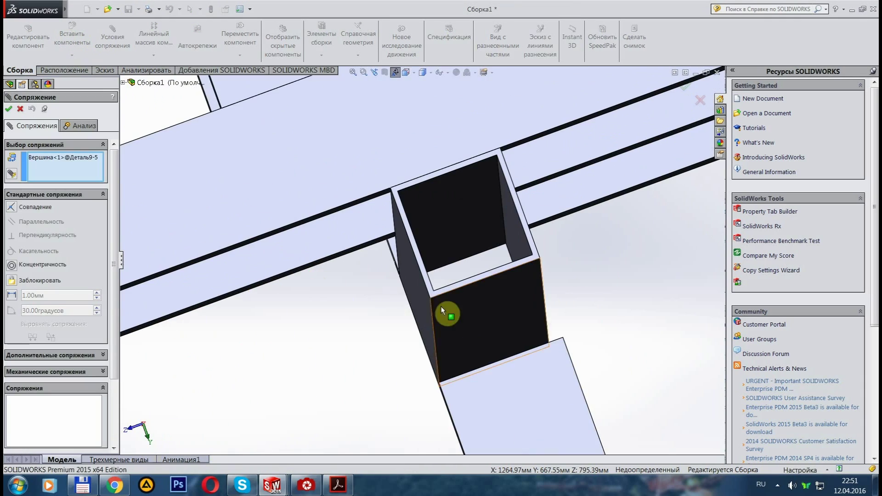
scroll(501, 317, up, 3)
scroll(286, 288, down, 3)
click(488, 276)
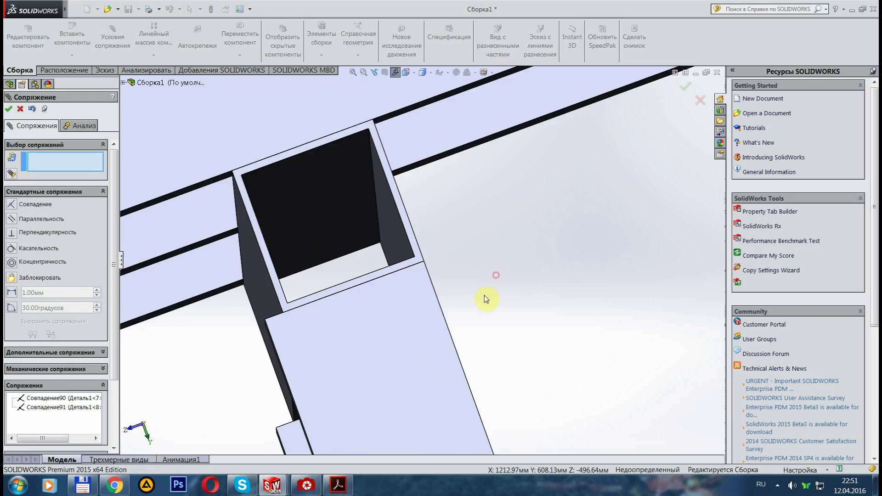
click(437, 275)
scroll(420, 380, up, 5)
Step: Close the mates and orbit the assembly to inspect the upright posts
middle_drag(420, 381, 358, 273)
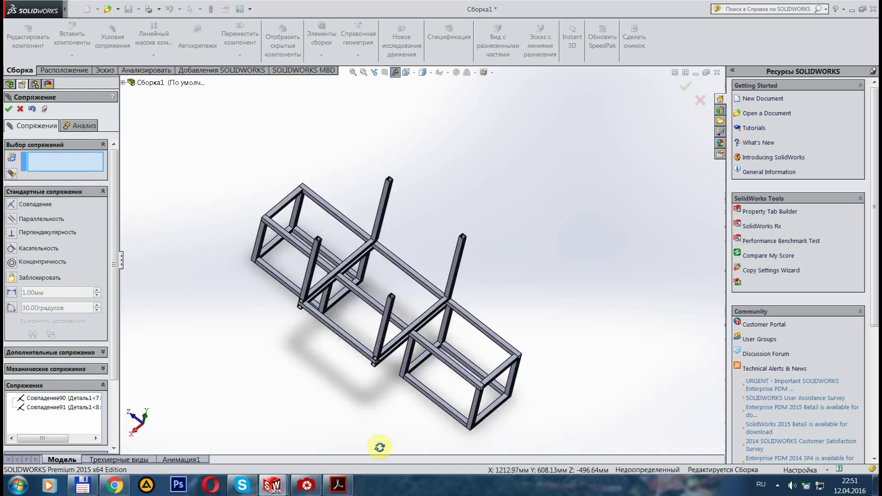
scroll(395, 317, down, 5)
scroll(396, 331, up, 5)
middle_drag(395, 346, 423, 288)
scroll(424, 288, down, 4)
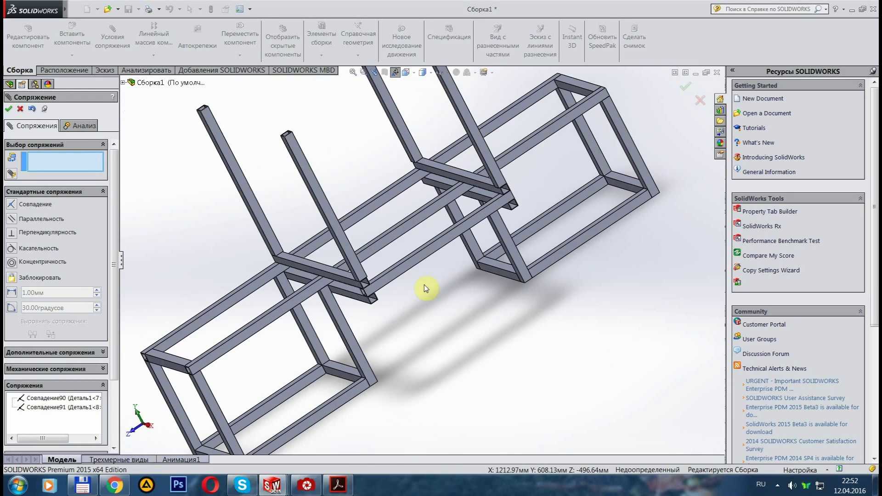
click(8, 109)
middle_drag(516, 342, 414, 299)
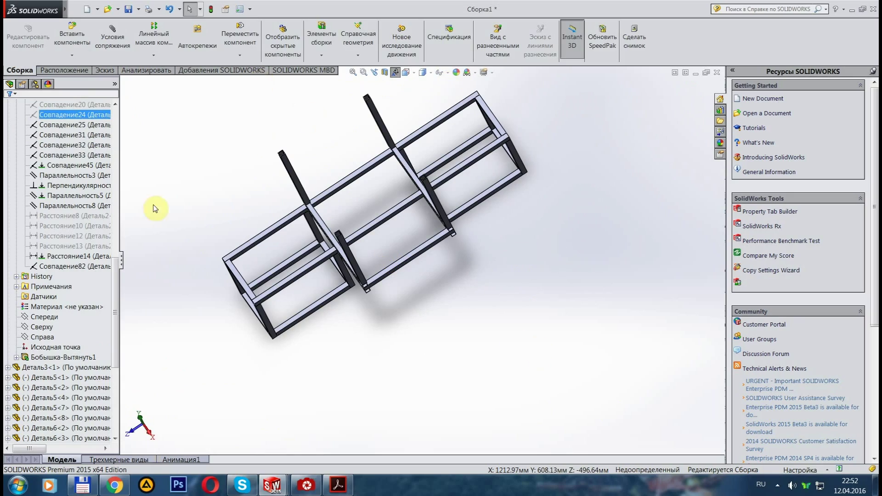
click(67, 73)
middle_drag(339, 250, 442, 414)
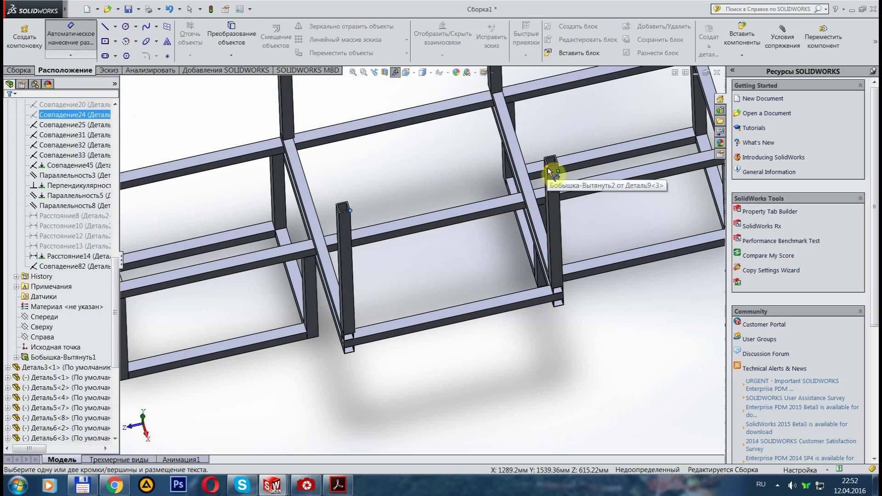
middle_drag(468, 288, 388, 364)
key(ctrl+n)
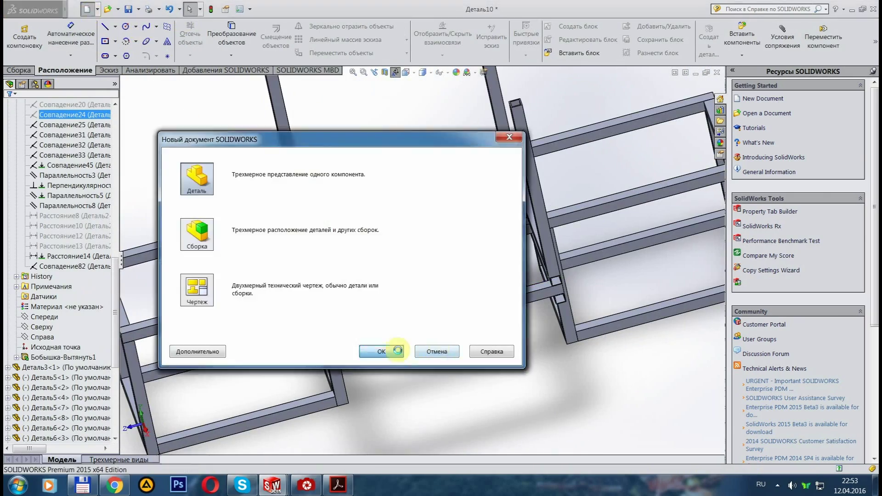
Step: Create part Деталь10 from a Front-plane center rectangle extruded 87 mm
click(392, 359)
click(467, 265)
drag(465, 262, 503, 328)
text(87)
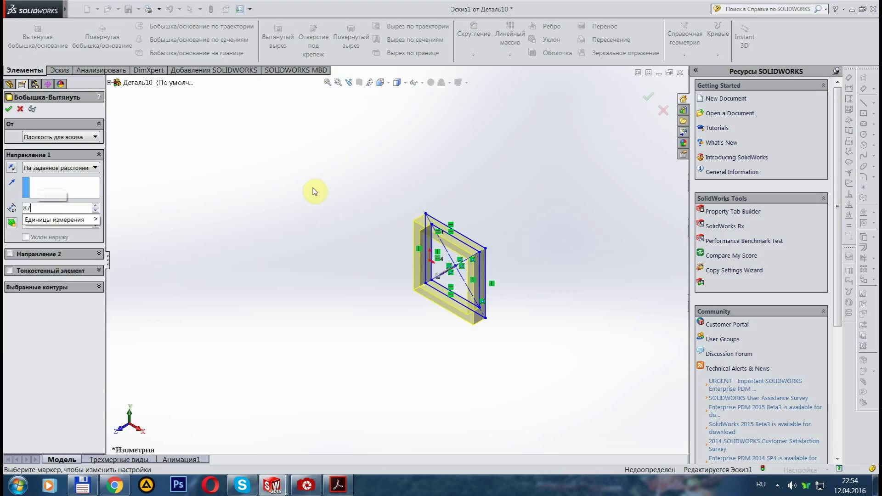
key(Return)
Step: Insert Деталь10 into the frame assembly and begin mating it to the frame
key(ctrl+Tab)
click(72, 39)
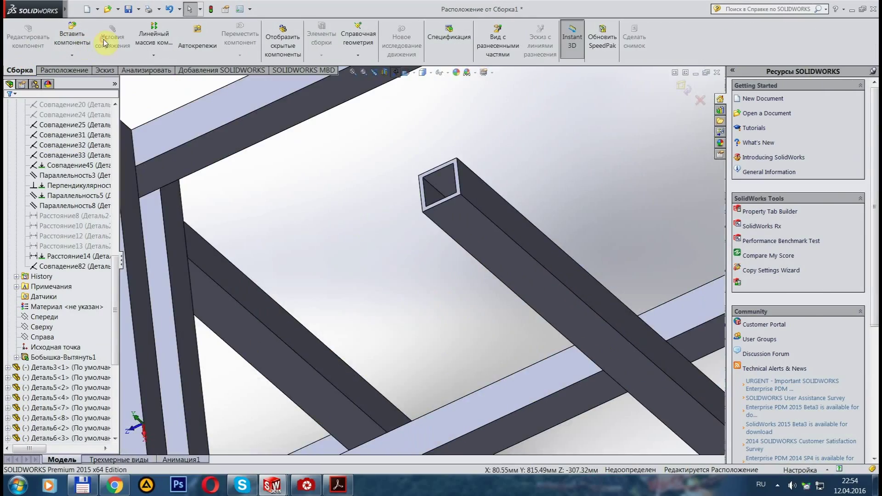
key(f)
key(ctrl+s)
click(473, 256)
scroll(433, 197, down, 5)
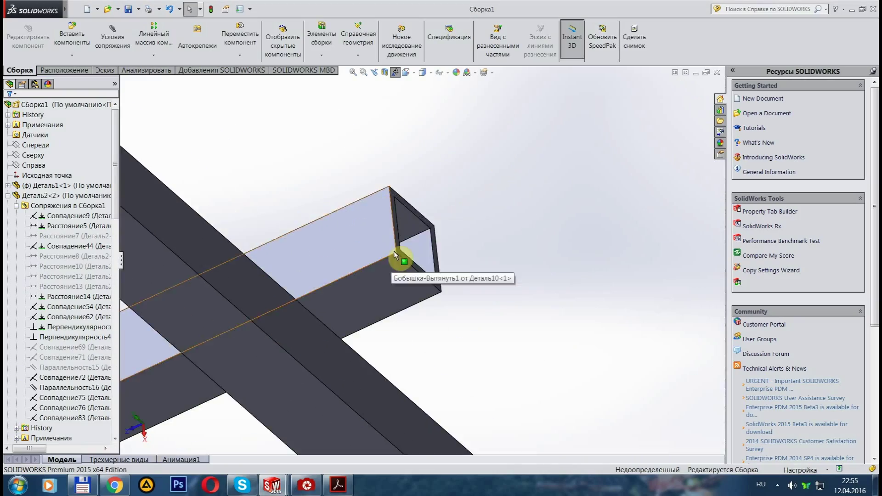
Step: Coincident-mate the tube's corner vertex to a frame corner
click(393, 262)
scroll(458, 333, up, 6)
scroll(360, 270, down, 5)
click(360, 270)
scroll(384, 309, up, 5)
mouse_move(384, 309)
middle_down()
mouse_move(498, 321)
mouse_move(225, 215)
middle_up()
Step: Insert another tube copy and mate its corner to a frame corner
click(72, 38)
click(316, 167)
scroll(367, 330, down, 5)
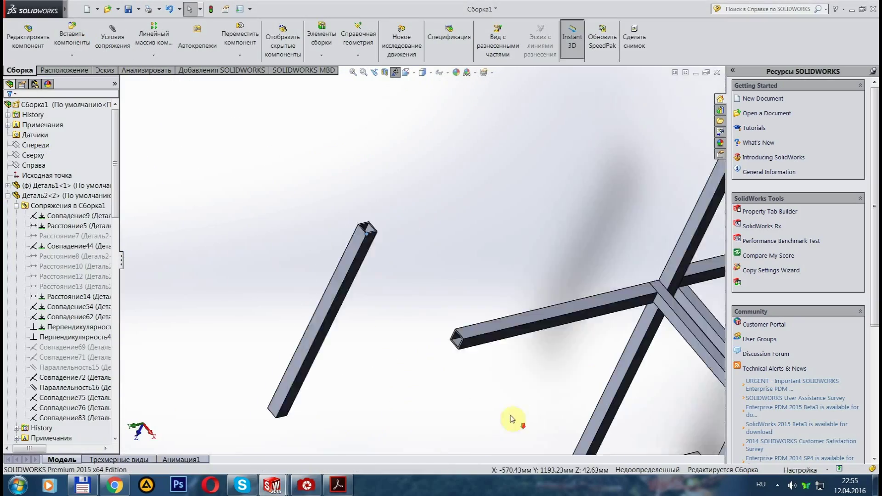
click(112, 41)
click(434, 251)
scroll(536, 417, up, 5)
key(Escape)
Step: Start measuring along the frame's beam edge, then cancel and return to an isometric view
middle_drag(265, 125, 339, 389)
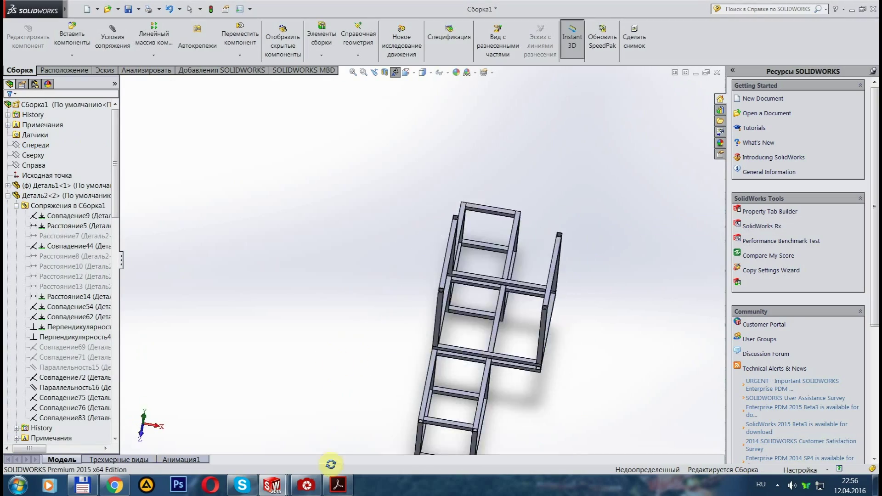
click(72, 35)
scroll(319, 210, down, 5)
mouse_move(449, 250)
middle_down()
mouse_move(443, 321)
mouse_move(456, 457)
mouse_move(294, 348)
mouse_move(340, 378)
mouse_move(490, 397)
mouse_move(567, 291)
middle_up()
key(Escape)
mouse_move(557, 216)
middle_down()
mouse_move(487, 361)
mouse_move(392, 102)
middle_up()
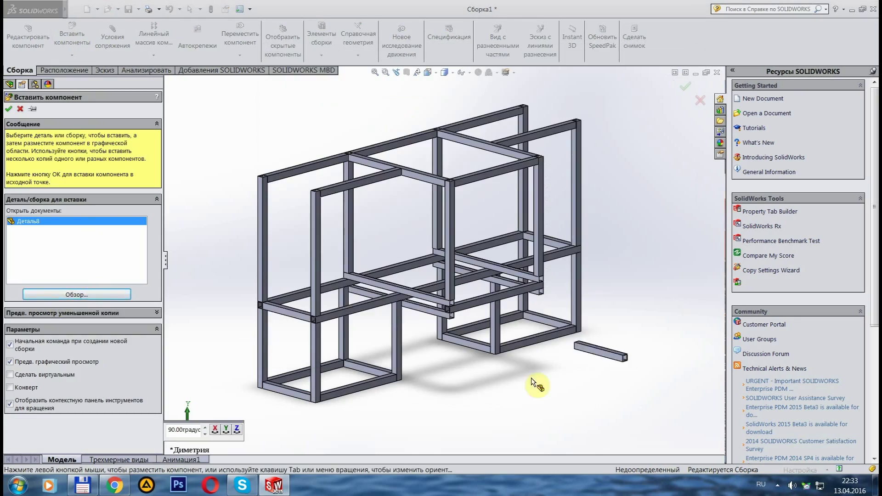
Step: Place the inserted tube beam in Сборка1 and begin mating it to the frame
click(334, 177)
scroll(334, 178, up, 5)
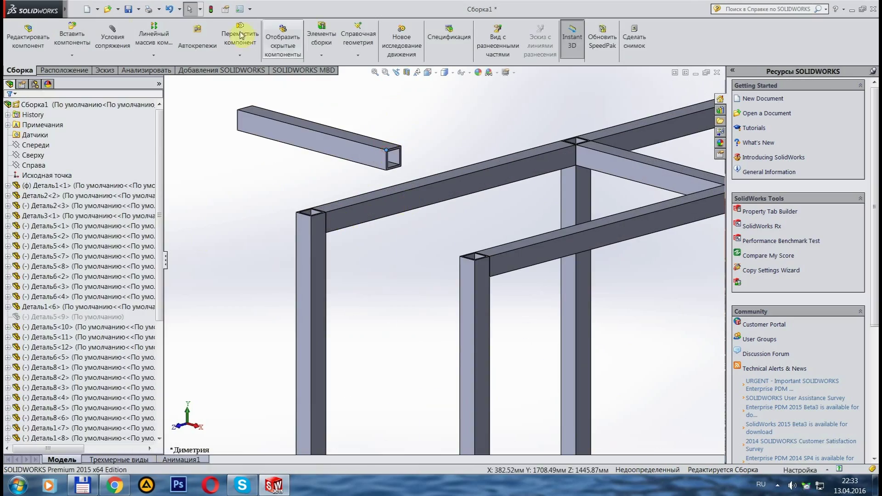
click(112, 39)
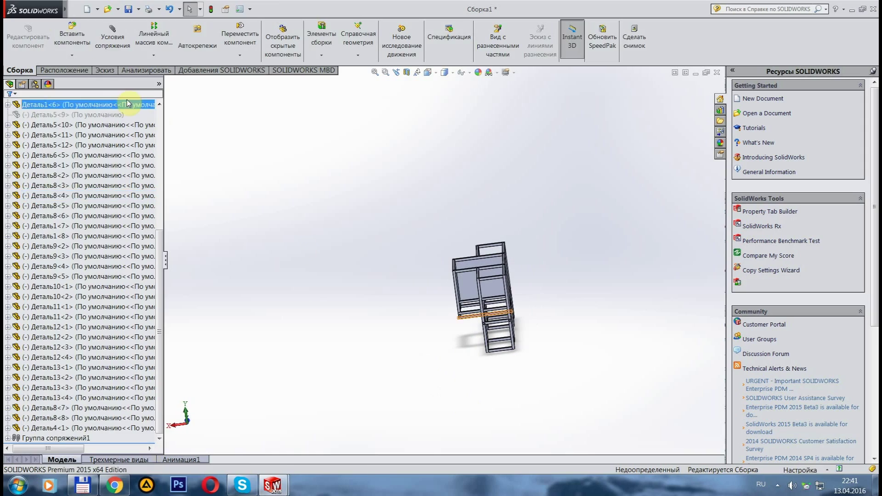
middle_drag(478, 255, 611, 258)
Step: Coincident-mate the panel's edge to the matching frame edge
scroll(448, 248, up, 5)
click(516, 242)
mouse_move(509, 229)
middle_down()
mouse_move(578, 250)
mouse_move(585, 305)
middle_up()
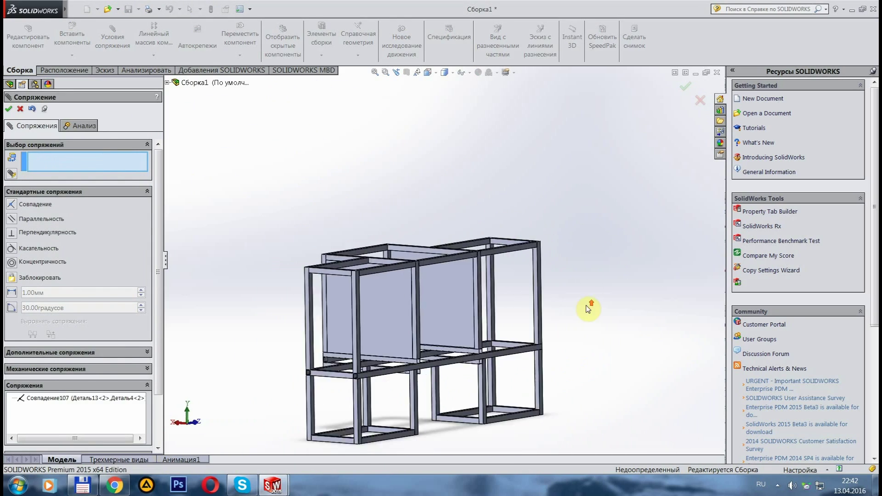
key(Return)
scroll(295, 105, down, 3)
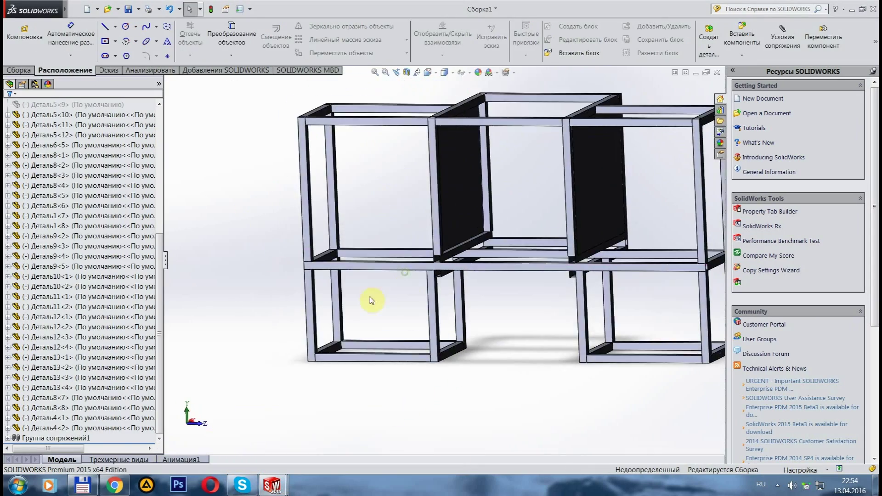
Step: Insert a panel into the assembly and mate its corner to the frame
mouse_move(372, 301)
middle_down()
mouse_move(528, 252)
mouse_move(195, 232)
middle_up()
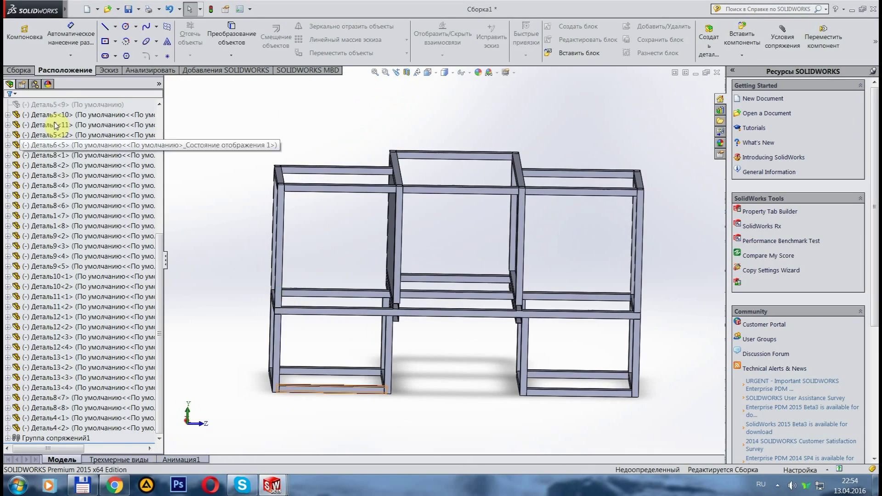
click(19, 70)
click(71, 37)
click(250, 240)
scroll(250, 239, down, 5)
click(113, 39)
click(412, 134)
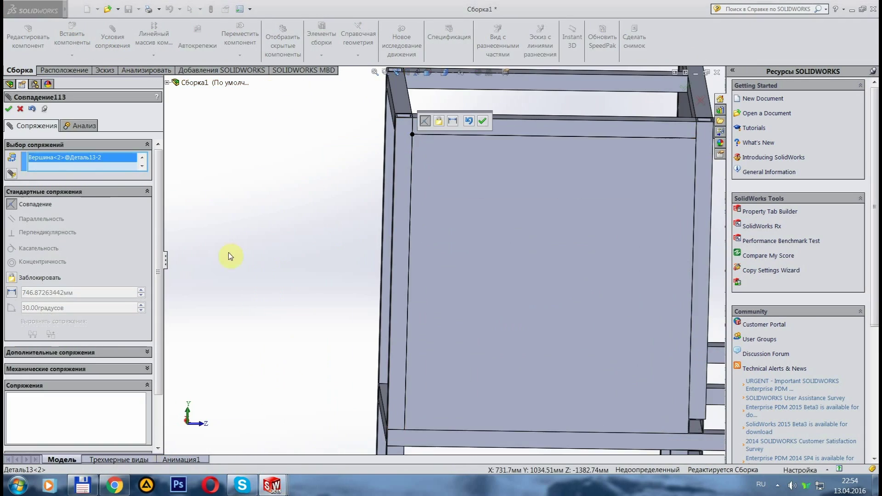
scroll(414, 312, up, 10)
click(64, 52)
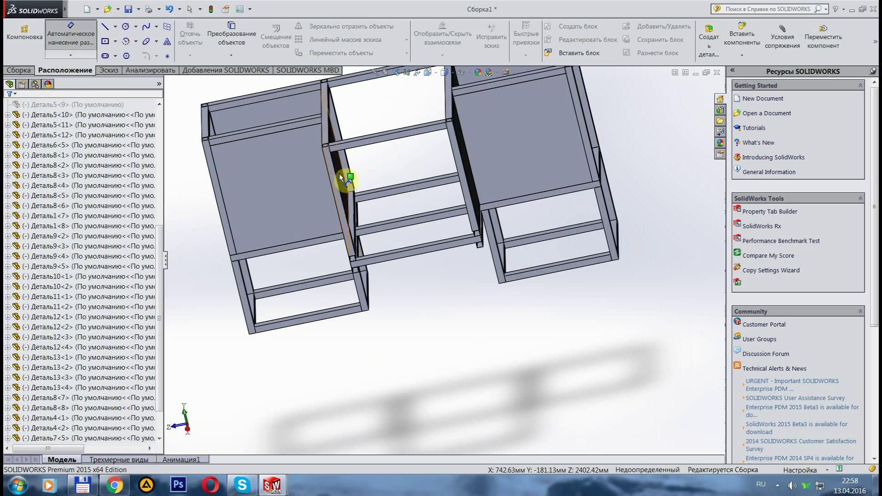
key(Escape)
Step: Dimension the next frame openings between junction corners: 881.46 and 894.29
scroll(395, 257, down, 3)
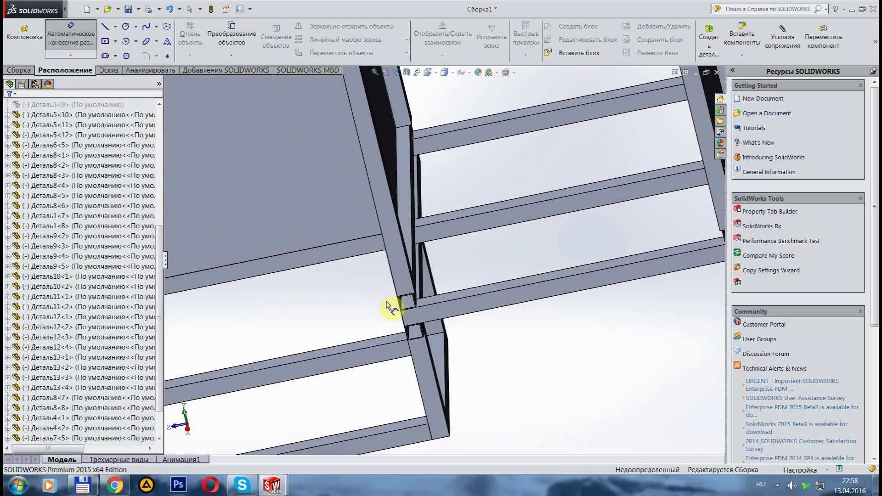
scroll(413, 305, down, 2)
scroll(450, 253, down, 3)
click(449, 255)
click(380, 409)
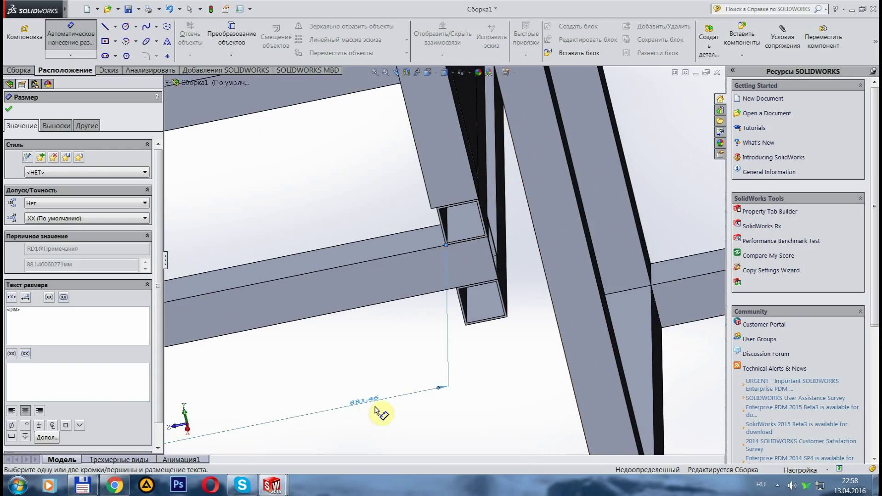
scroll(406, 398, up, 3)
scroll(268, 192, up, 2)
scroll(267, 192, up, 3)
scroll(437, 340, down, 3)
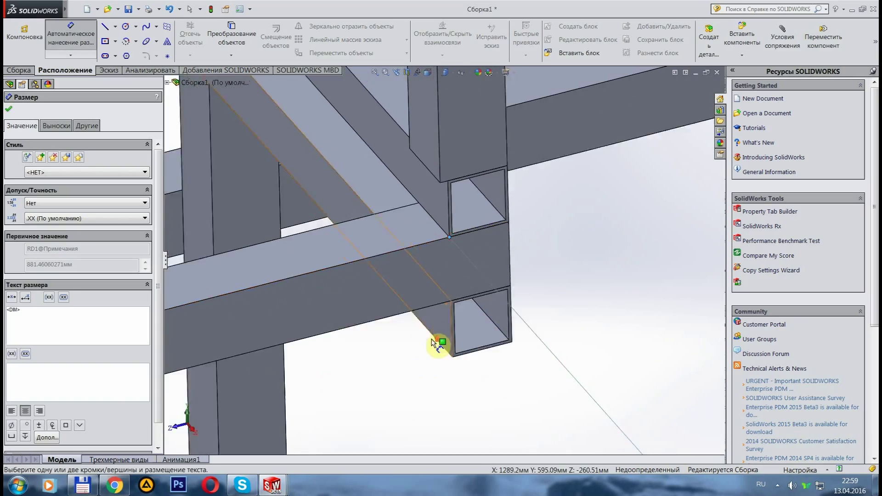
scroll(469, 326, down, 2)
scroll(411, 356, up, 4)
click(410, 356)
click(512, 411)
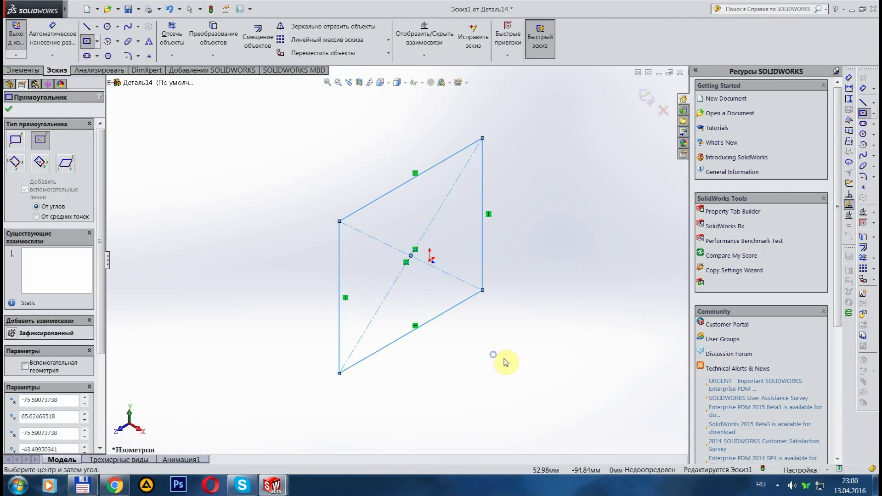
Step: Finish the Деталь15 rectangle sketch, select its top edge, and switch windows
key(Escape)
click(361, 209)
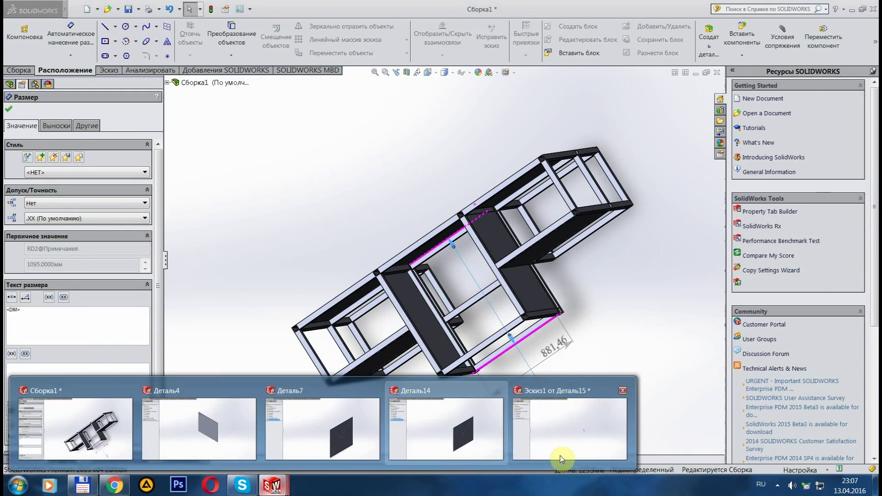
click(561, 455)
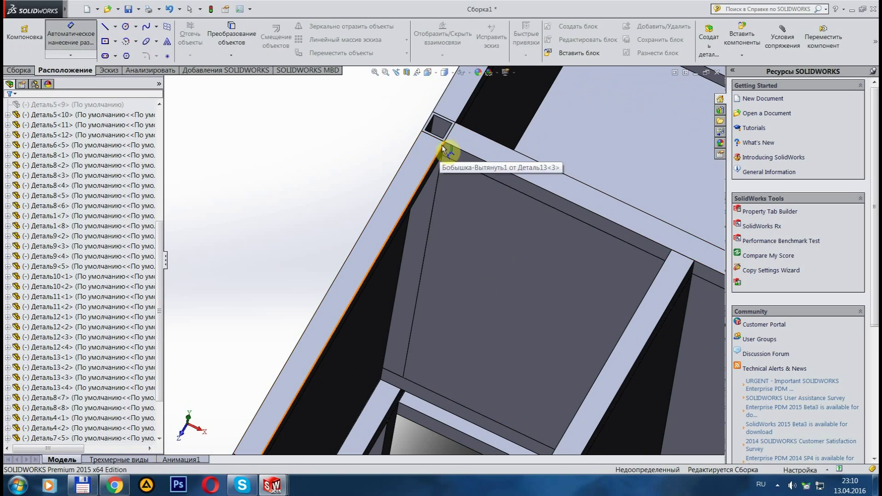
Step: Extrude the Деталь16 rectangle into a thin panel plate
right_click(230, 198)
scroll(262, 177, up, 3)
scroll(403, 403, down, 5)
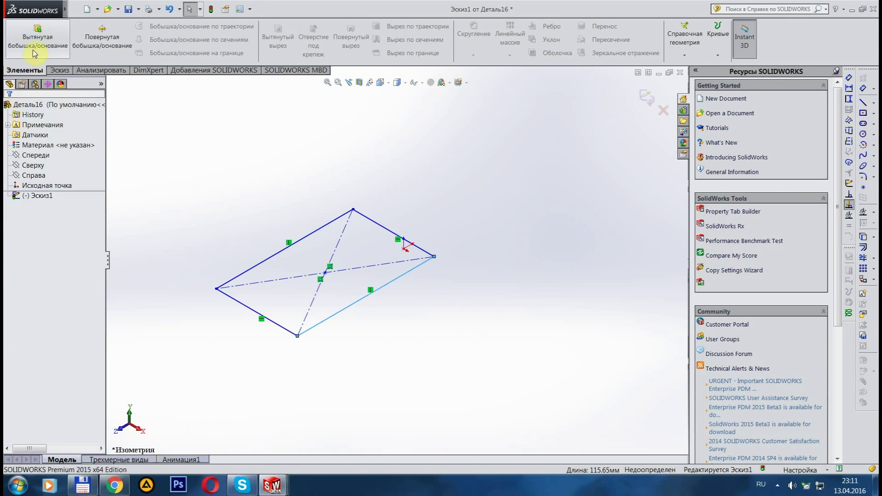
key(Return)
Step: Mate the Деталь16 panel to a frame corner in Сборка1 and view it dimetrically
key(ctrl+Tab)
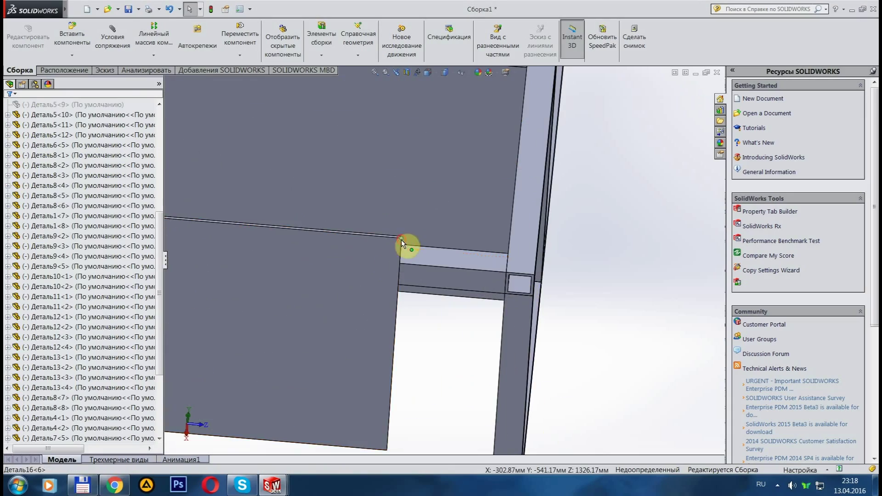
click(428, 293)
scroll(459, 358, up, 10)
click(8, 108)
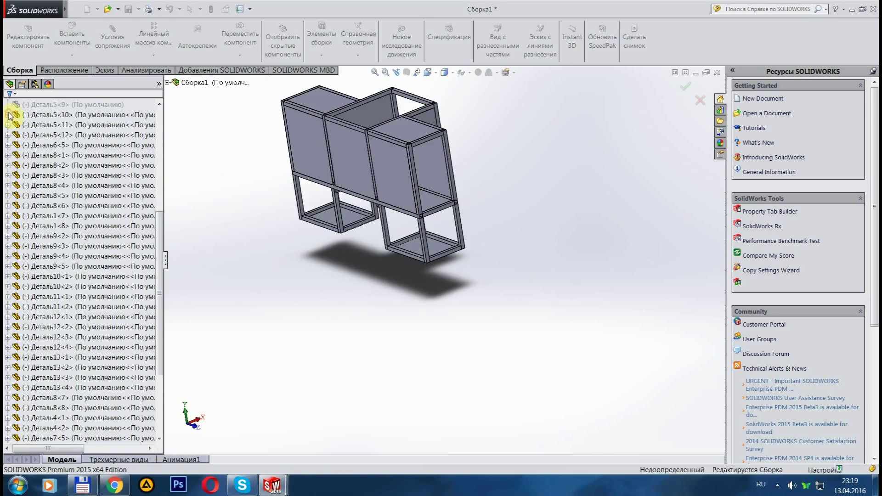
key(ctrl+7)
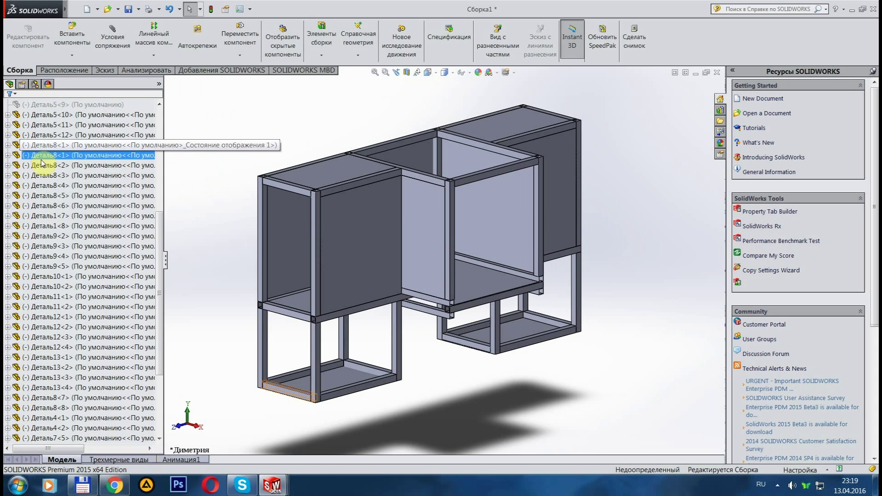
middle_drag(132, 311, 663, 413)
Step: Dimension the next frame opening between two corners: 870
click(78, 40)
scroll(281, 167, up, 5)
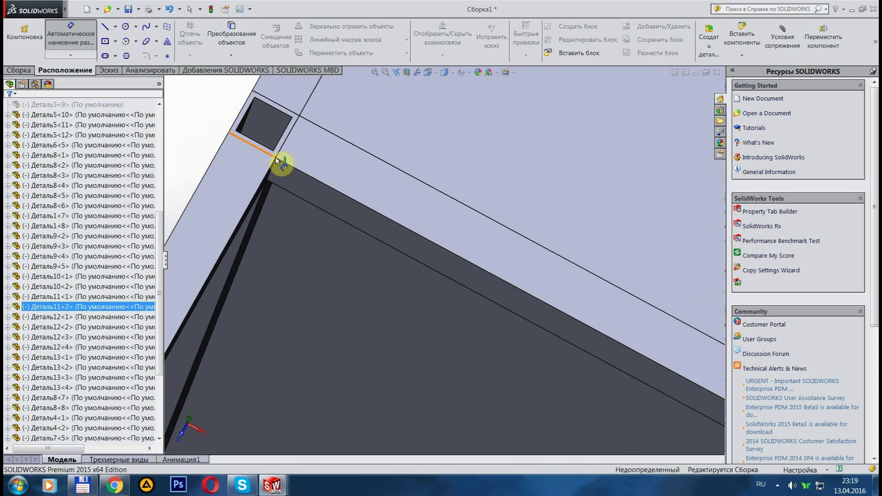
scroll(620, 309, up, 3)
click(620, 310)
scroll(669, 187, up, 2)
scroll(689, 342, down, 2)
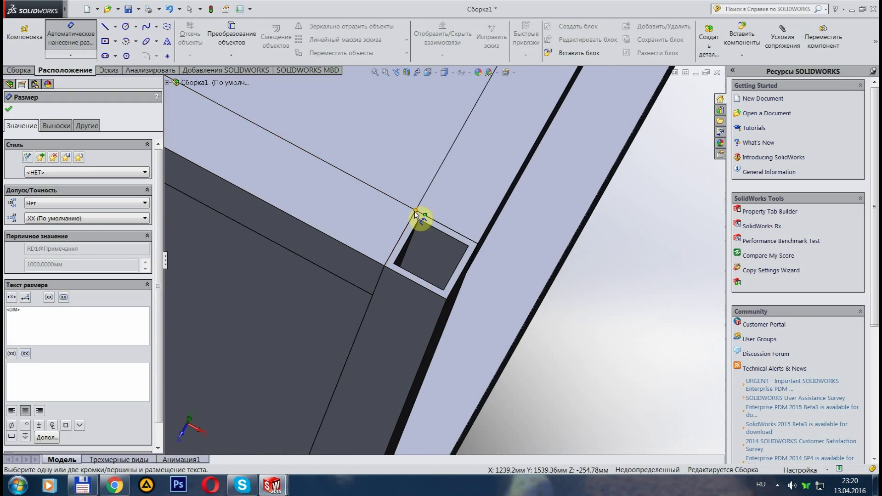
click(419, 222)
scroll(419, 223, down, 3)
click(455, 262)
Step: Create new part Деталь17 and sketch a center rectangle on a plane
click(89, 9)
click(849, 145)
click(511, 313)
click(678, 315)
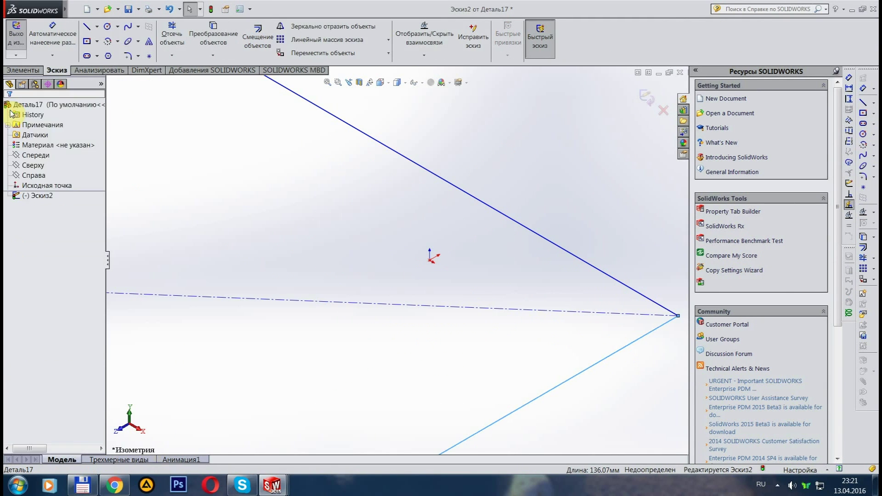
Step: Extrude and save Деталь17, then coincident-mate its corner to the frame
click(57, 40)
click(718, 338)
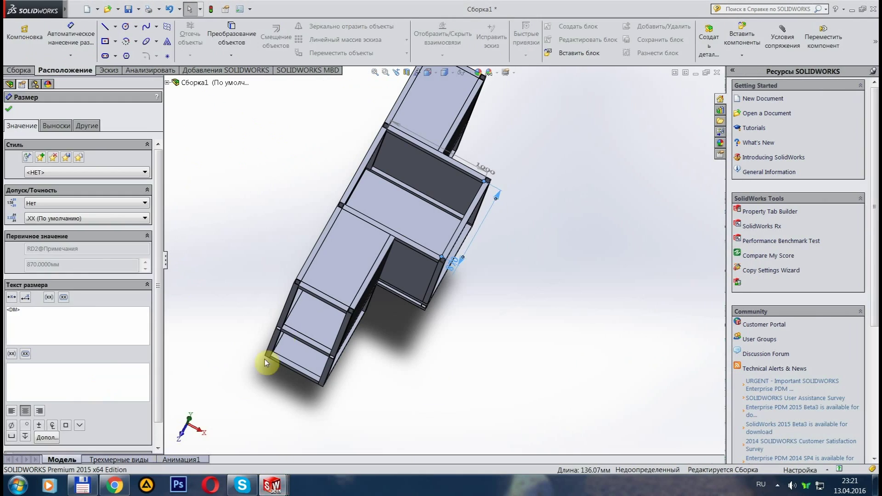
click(536, 299)
scroll(594, 222, up, 5)
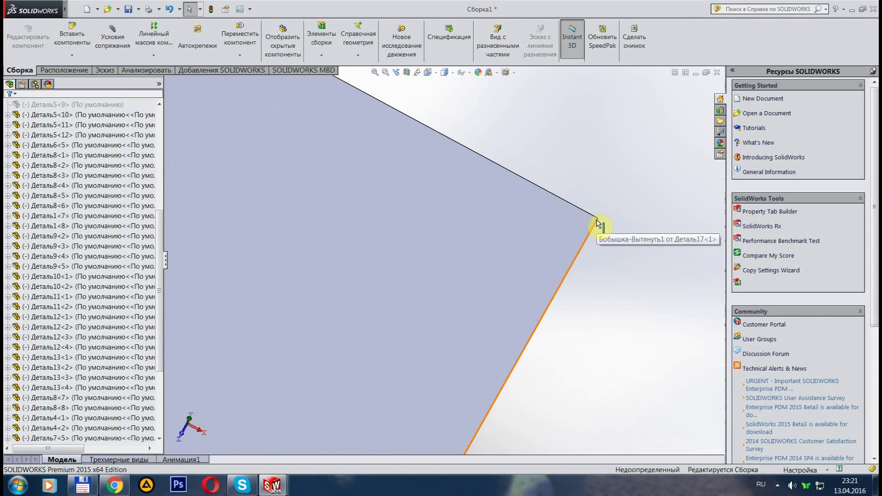
scroll(289, 179, down, 5)
click(290, 179)
click(575, 335)
key(Return)
click(432, 277)
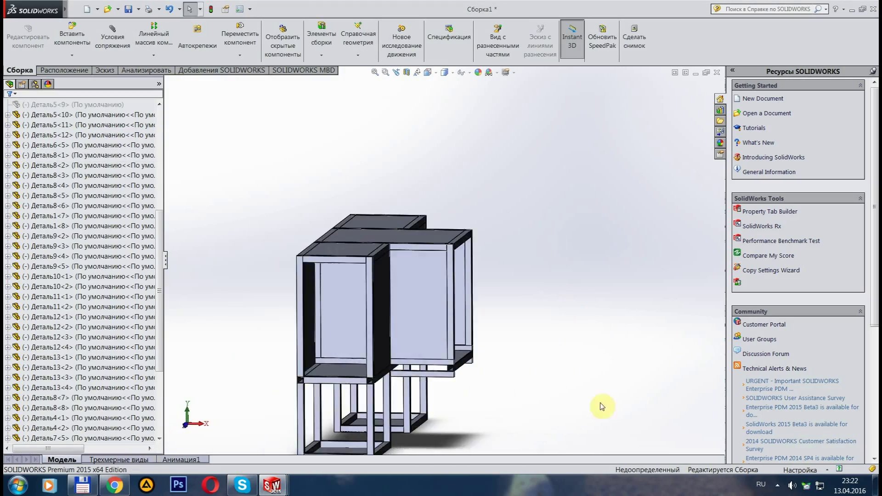
Step: Create panel Деталь19 and mate it onto the frame's underside
mouse_move(600, 408)
middle_down()
mouse_move(401, 311)
mouse_move(339, 344)
mouse_move(427, 324)
middle_up()
scroll(428, 324, up, 5)
scroll(393, 315, up, 3)
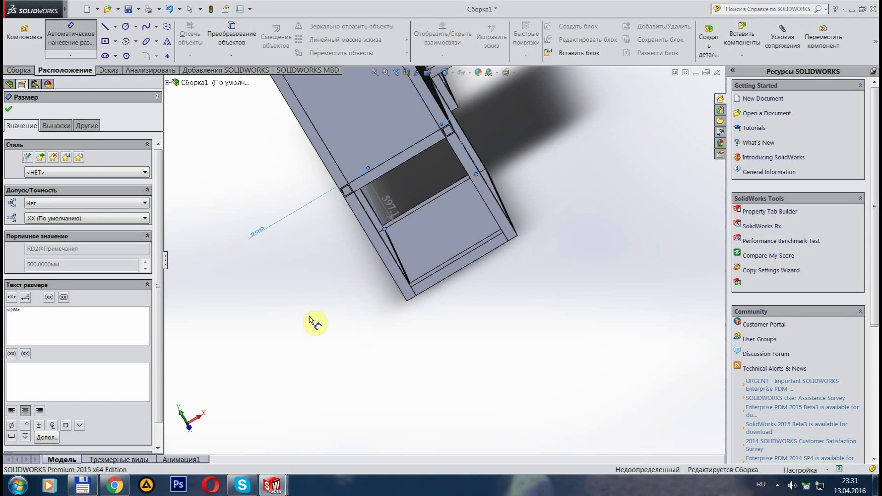
key(ctrl+n)
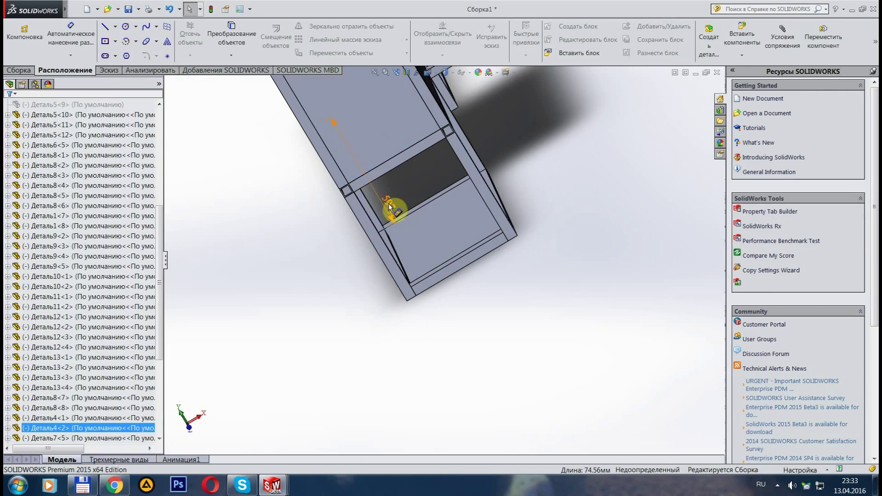
middle_drag(508, 374, 305, 361)
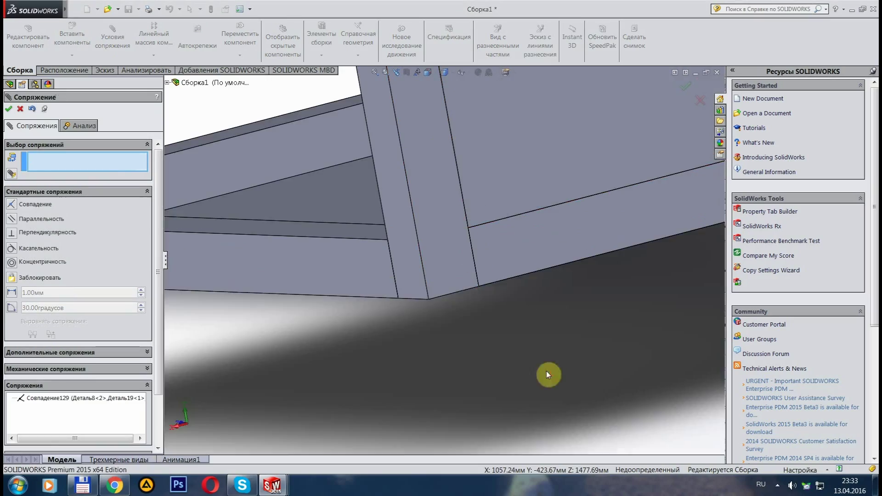
key(f)
middle_drag(550, 363, 666, 324)
mouse_move(522, 372)
middle_down()
mouse_move(616, 403)
mouse_move(228, 222)
middle_up()
key(Escape)
click(72, 37)
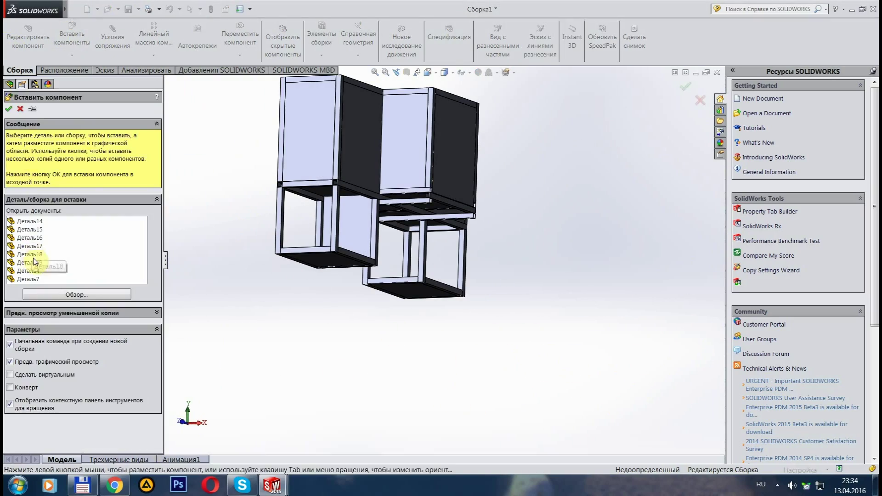
Step: Coincident-mate the new box module's vertex to a matching assembly vertex
click(374, 374)
scroll(422, 366, up, 5)
click(113, 36)
click(486, 238)
scroll(484, 234, down, 2)
click(525, 342)
scroll(404, 362, down, 5)
key(Escape)
click(487, 99)
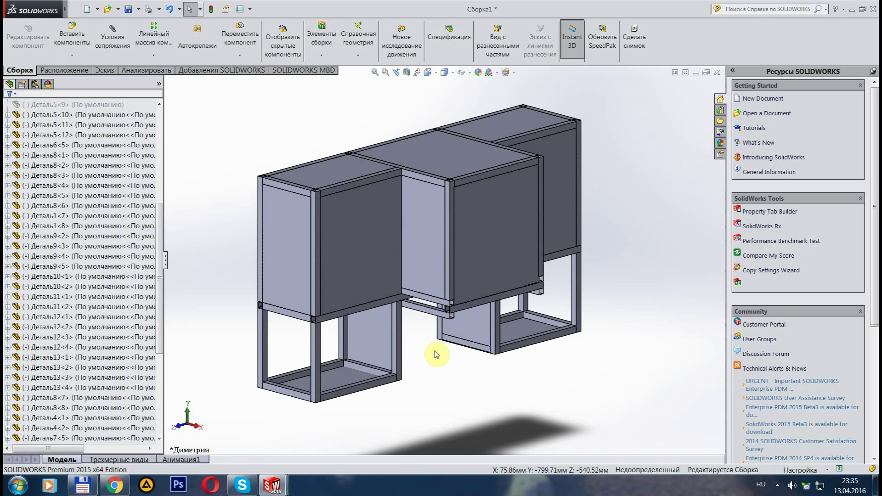
scroll(437, 355, up, 3)
middle_drag(331, 350, 548, 296)
Step: Extrude the Деталь20 sketch into a thin plate, 5000 mm long
click(81, 39)
scroll(522, 158, up, 5)
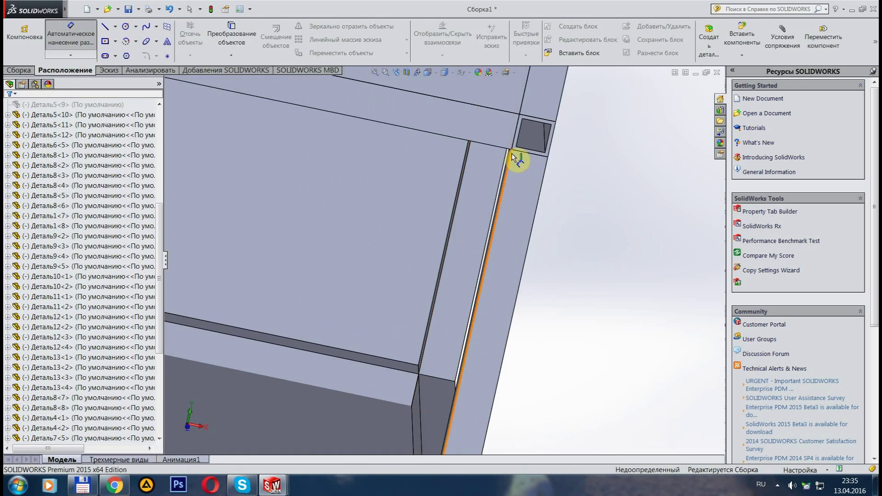
scroll(646, 370, up, 2)
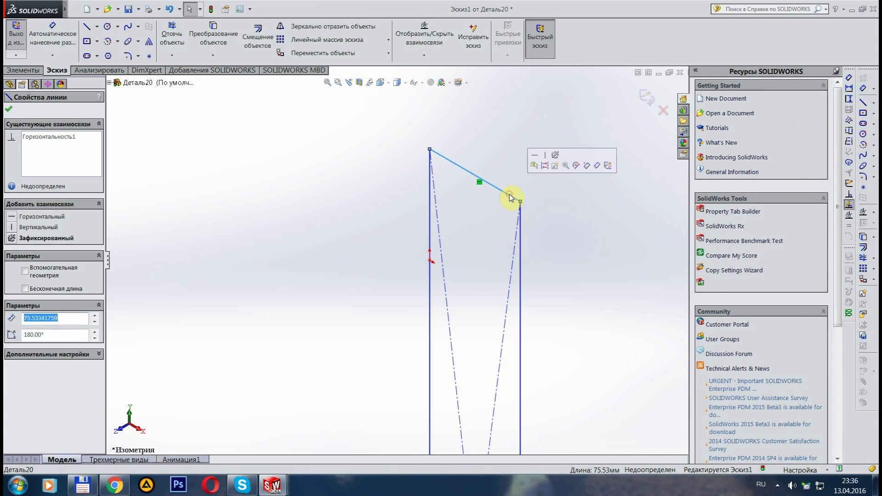
key(e)
key(Return)
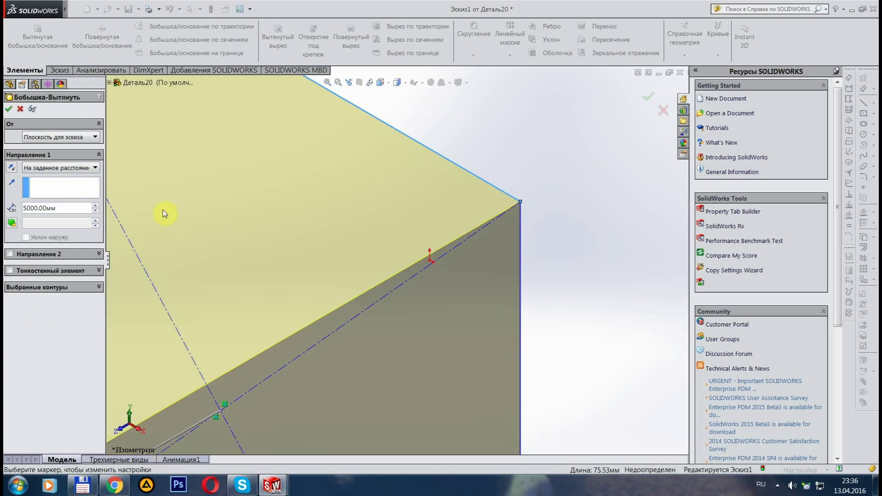
scroll(130, 197, down, 3)
key(Return)
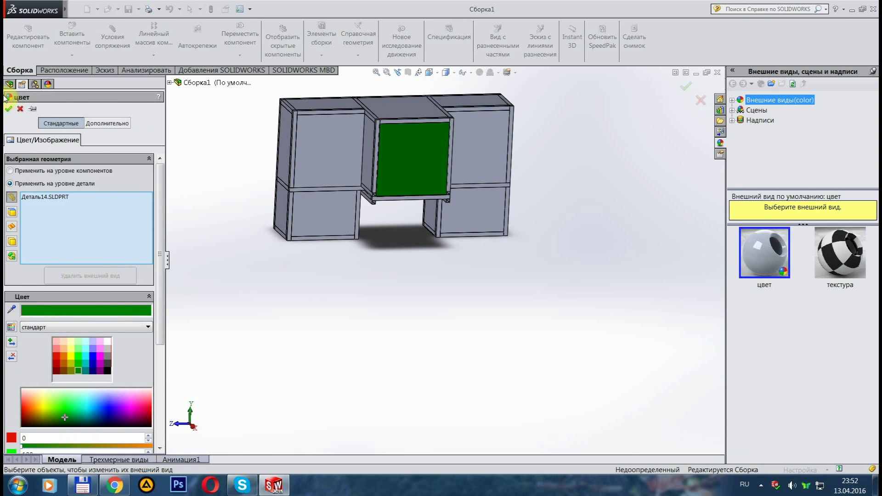
Step: Open Edit Appearance for part Деталь7 to set its colour
click(522, 101)
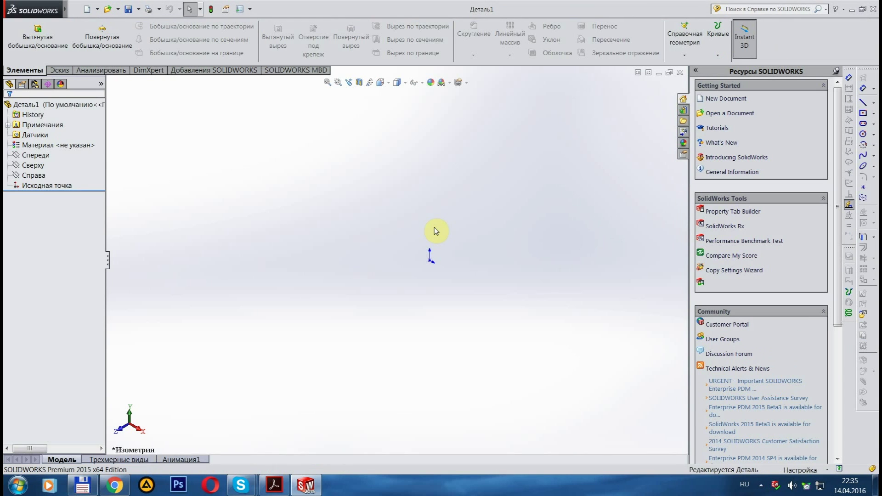
Step: On the Front plane, sketch a 200 vertical line and a bottom segment extended left
key(l)
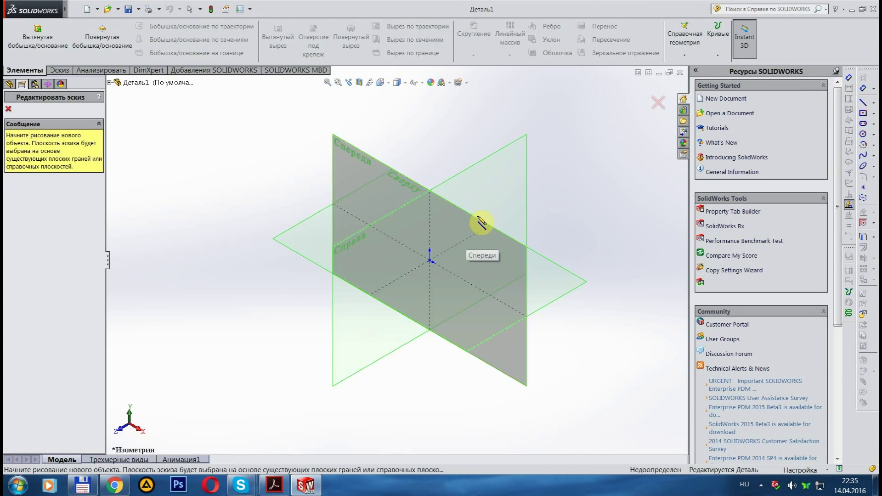
click(469, 240)
click(485, 195)
click(486, 260)
text(200)
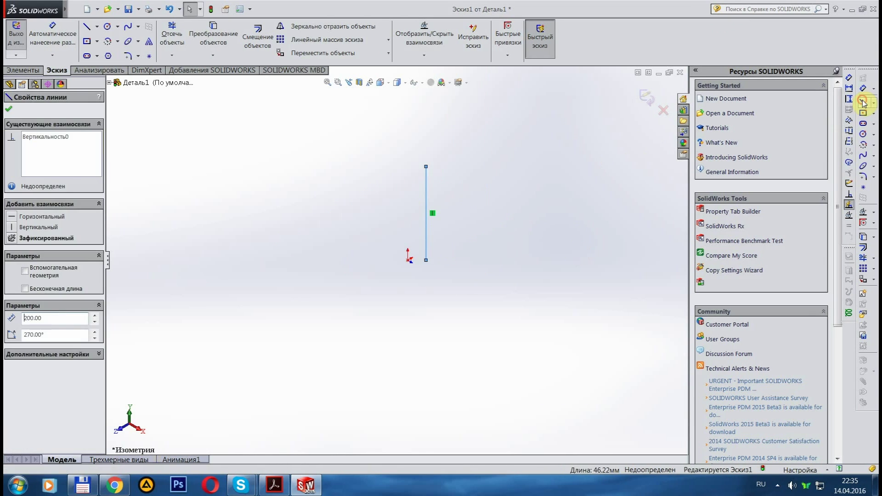
click(863, 103)
click(426, 260)
click(375, 298)
middle_drag(375, 298, 449, 314)
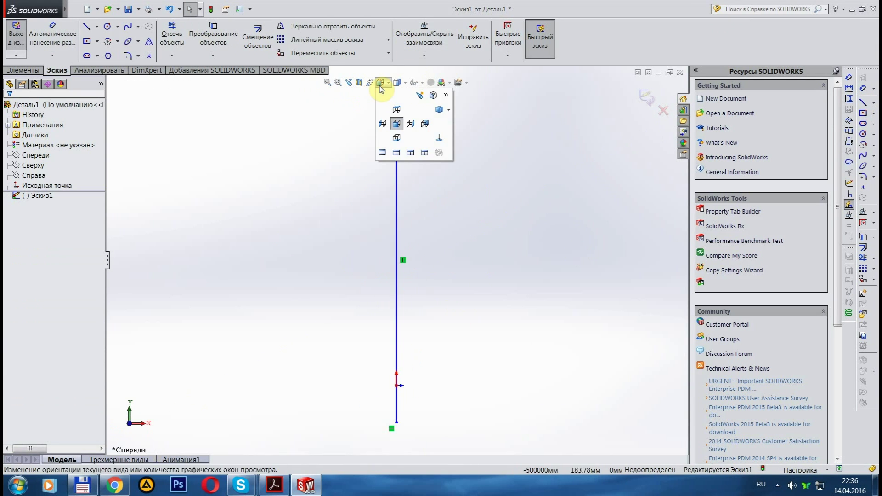
drag(285, 422, 185, 422)
Step: Add the left vertical line and a closing bottom segment to complete the L-profile
key(l)
click(186, 422)
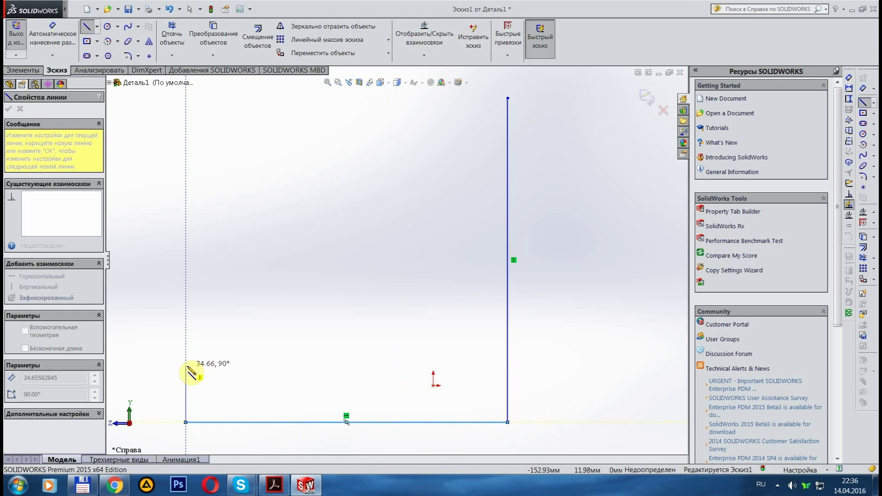
click(341, 219)
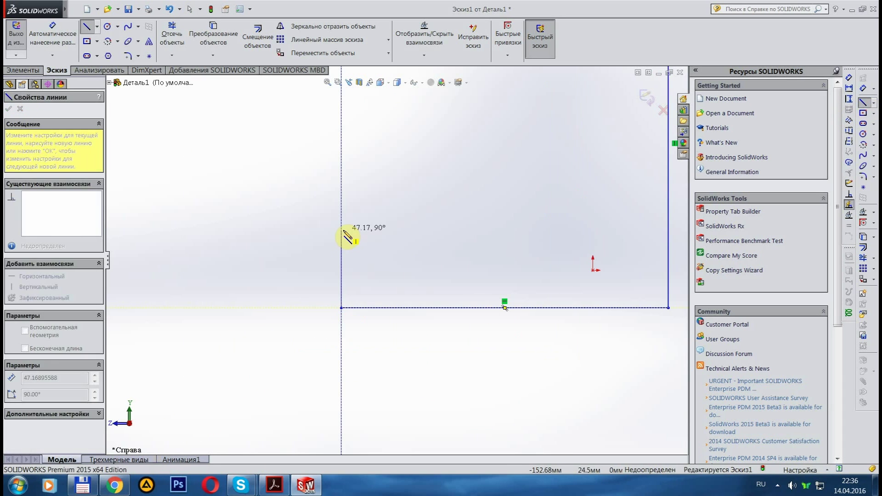
key(Escape)
scroll(346, 260, up, 2)
click(504, 173)
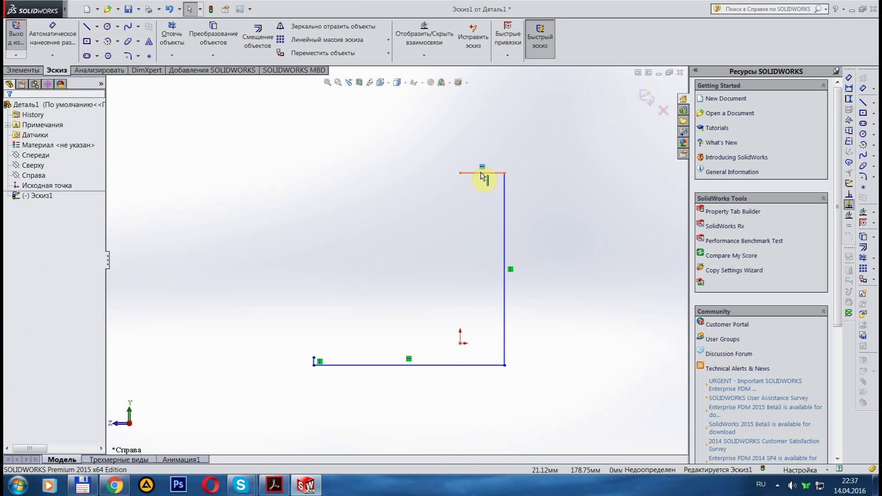
key(l)
click(314, 360)
click(500, 364)
key(Escape)
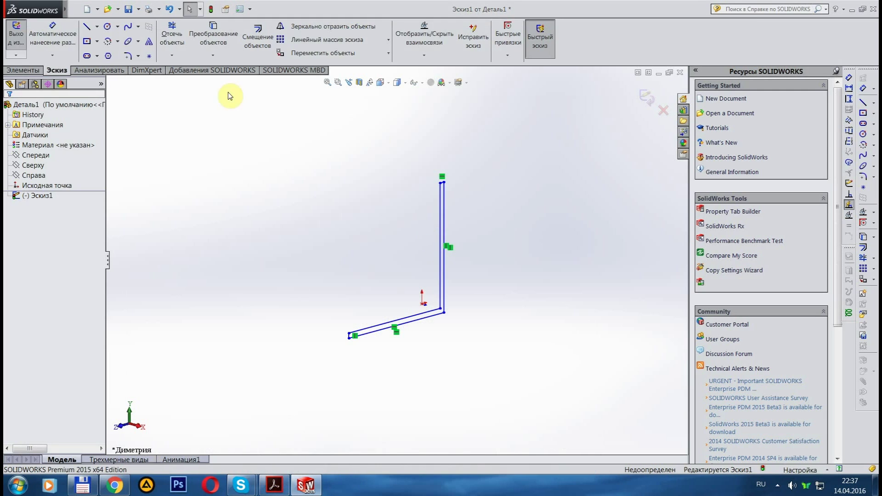
Step: Extrude the L-profile into a long beam and save the part
click(23, 70)
click(26, 43)
key(Return)
middle_drag(234, 329, 358, 316)
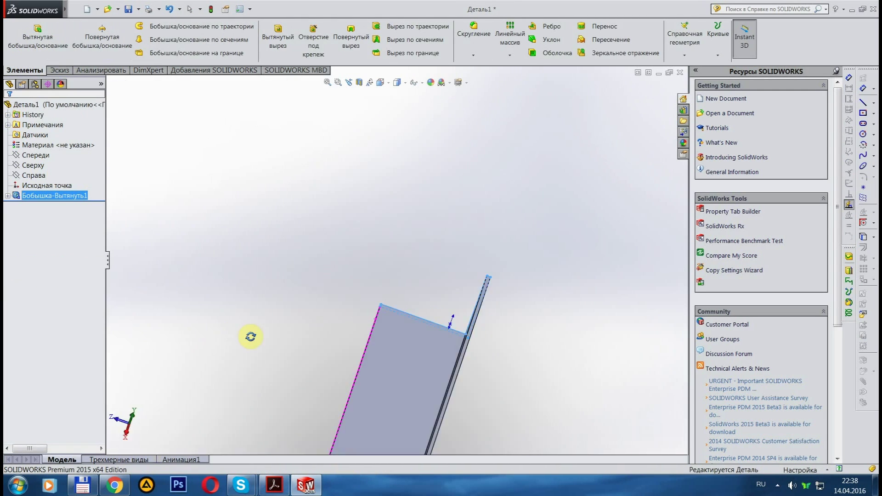
key(ctrl+s)
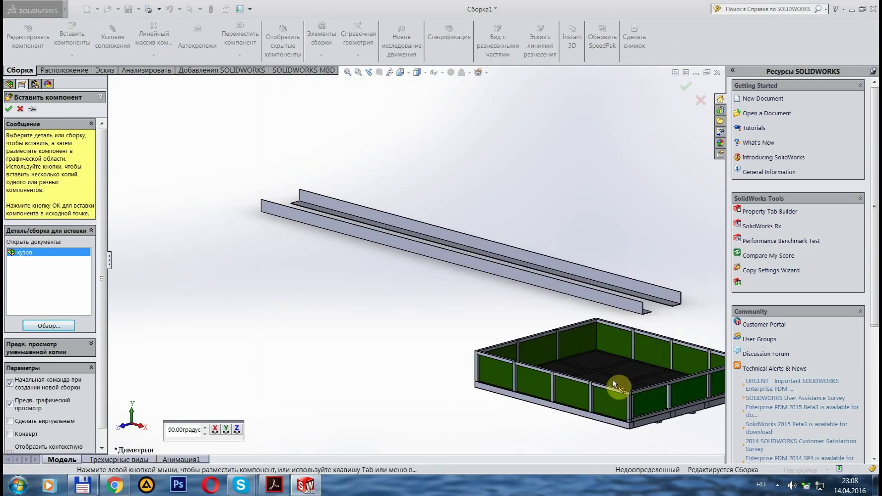
Step: Mate the кузов body coincident to the beam face, then try and undo a distance mate
click(309, 384)
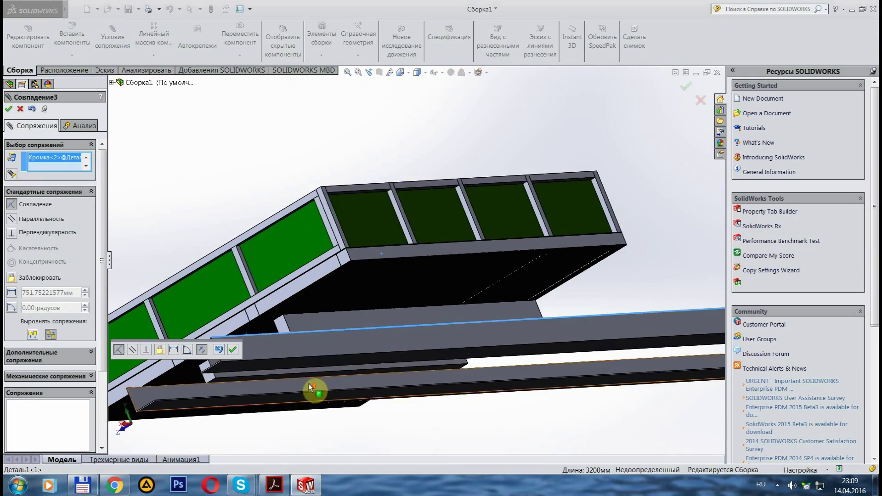
key(Return)
scroll(386, 241, up, 3)
click(244, 234)
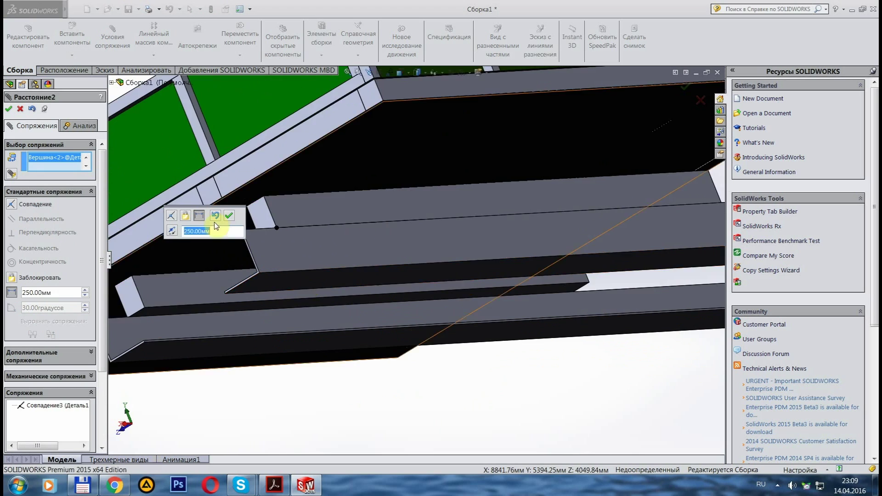
click(216, 226)
middle_drag(217, 226, 250, 449)
click(32, 109)
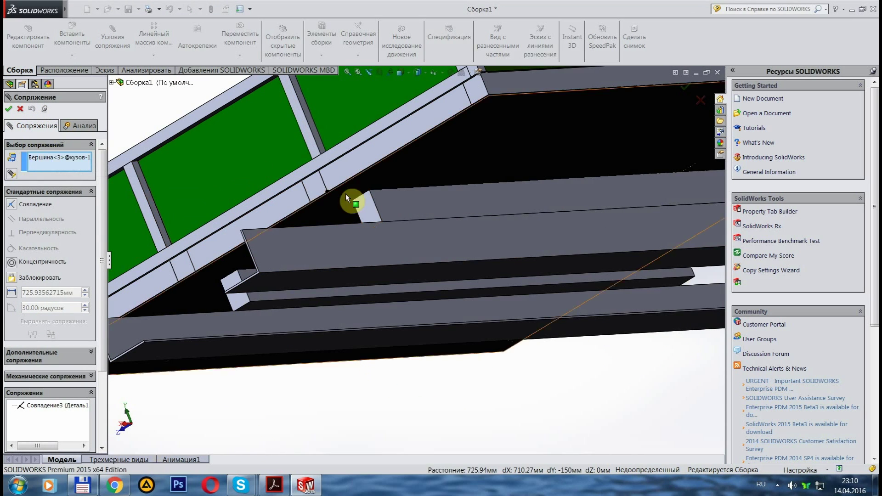
Step: Add a perpendicular mate between the body and the beam edge
middle_drag(473, 196, 252, 252)
click(147, 236)
middle_drag(147, 236, 536, 350)
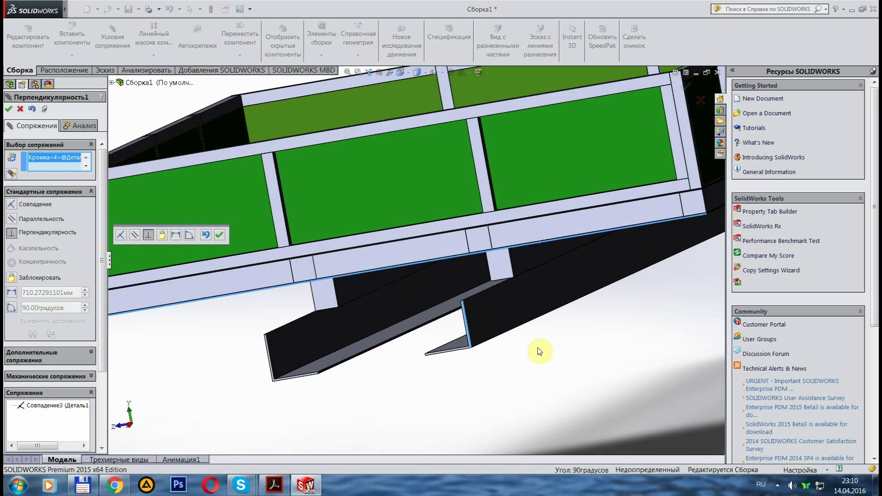
click(219, 235)
click(8, 109)
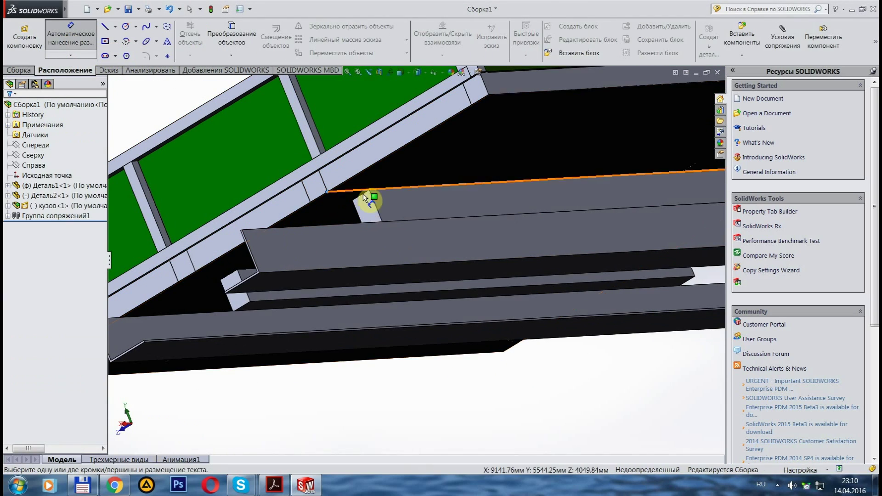
key(Escape)
Step: Add a distance mate from a body edge to the beam, then view the assembly in dimetric
middle_drag(276, 162, 335, 197)
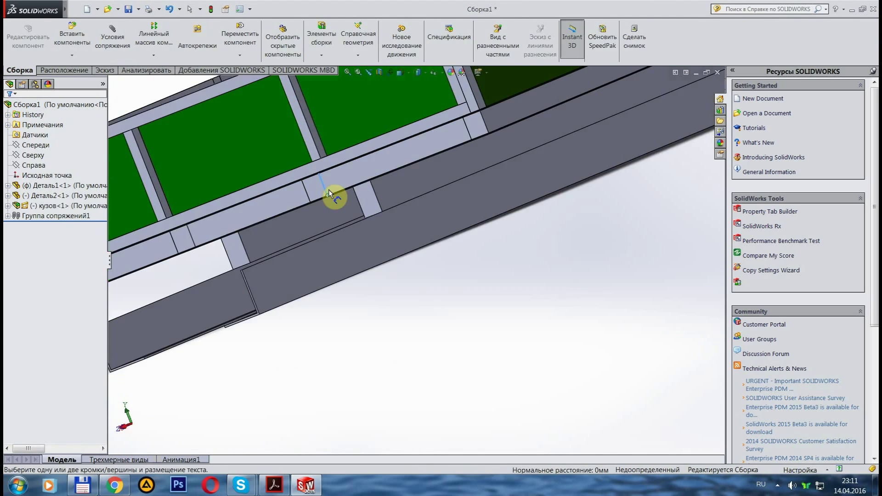
click(100, 28)
click(382, 211)
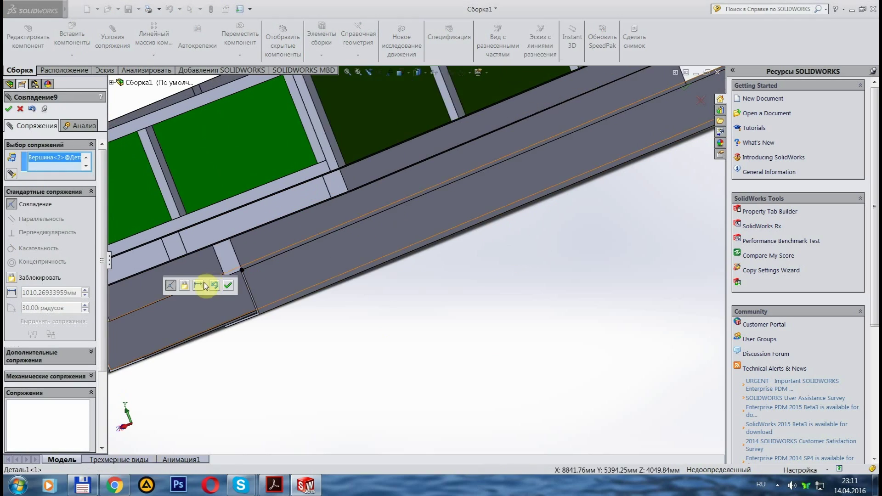
mouse_move(334, 349)
middle_down()
mouse_move(477, 393)
mouse_move(482, 360)
mouse_move(581, 349)
middle_up()
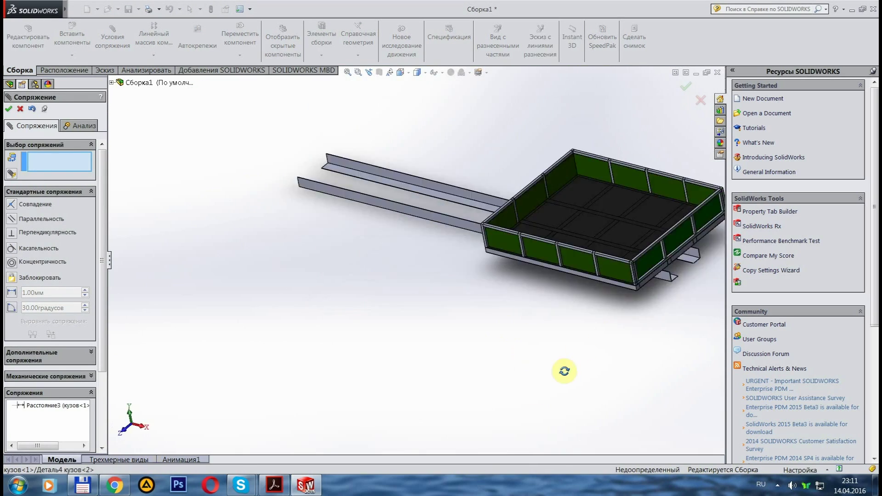
key(Escape)
click(425, 72)
click(413, 115)
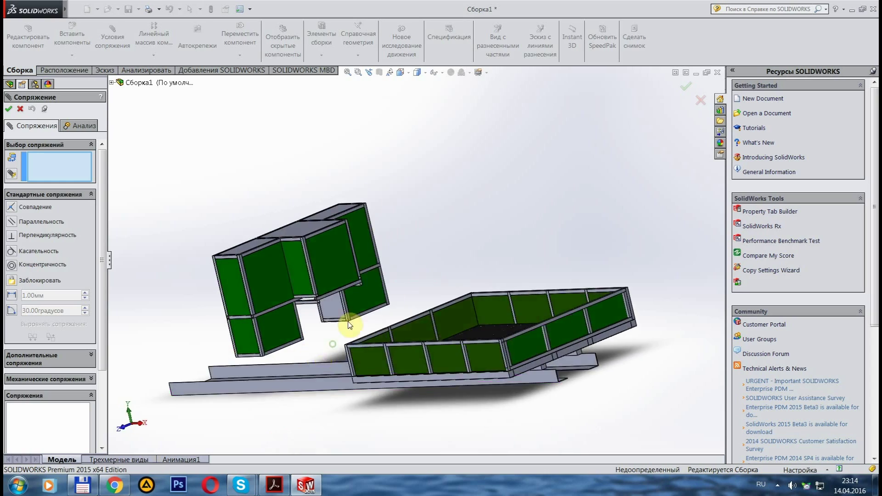
middle_drag(349, 325, 376, 387)
scroll(354, 213, down, 5)
scroll(528, 358, down, 5)
click(351, 147)
click(381, 321)
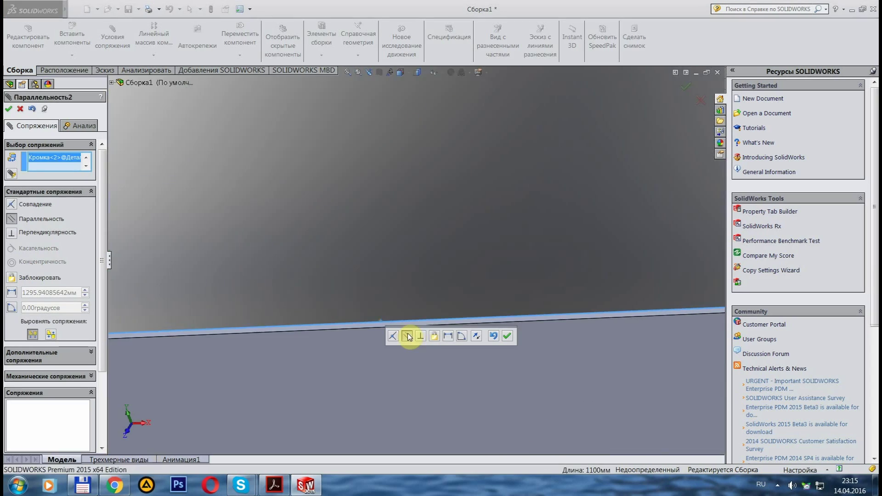
click(506, 336)
scroll(476, 299, up, 3)
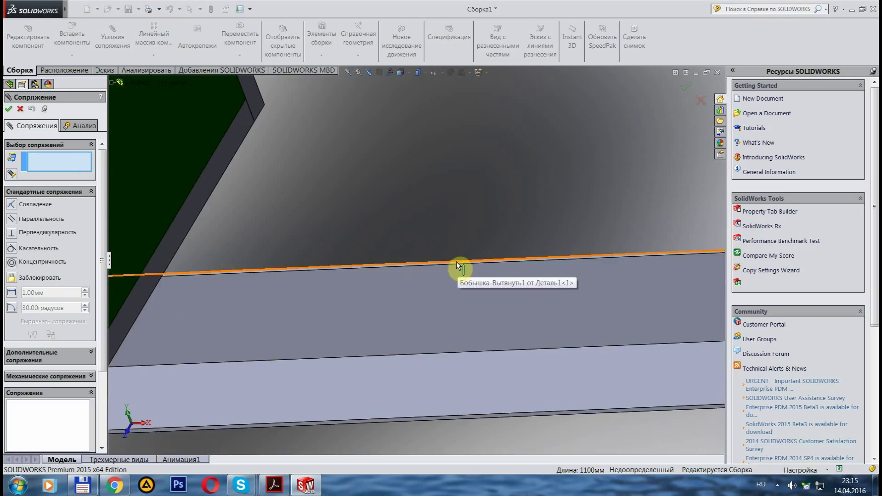
click(459, 311)
scroll(459, 235, up, 5)
scroll(458, 233, down, 5)
scroll(407, 134, up, 5)
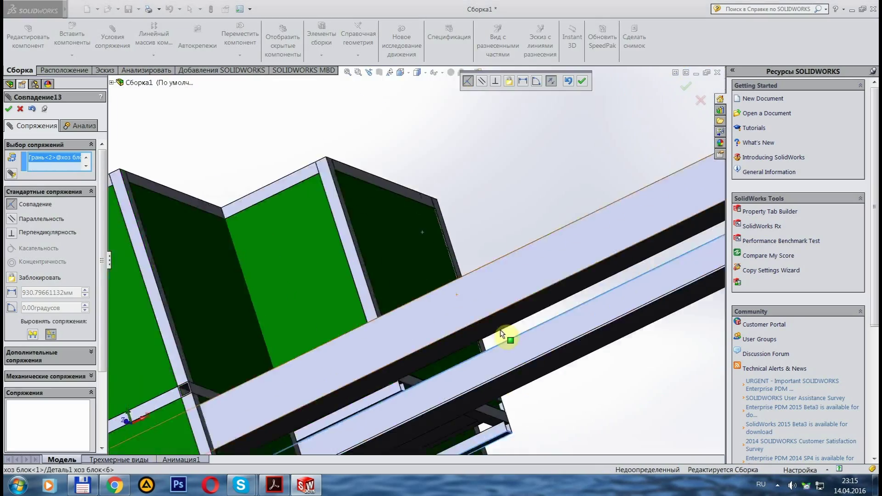
click(508, 335)
click(583, 81)
scroll(575, 110, down, 5)
scroll(575, 110, down, 5)
scroll(635, 420, up, 3)
click(363, 390)
scroll(335, 360, down, 3)
click(382, 339)
click(277, 368)
scroll(469, 319, up, 2)
scroll(368, 349, up, 2)
click(310, 368)
scroll(290, 350, up, 3)
scroll(359, 382, down, 3)
click(426, 276)
scroll(411, 366, down, 3)
click(507, 256)
scroll(508, 256, up, 2)
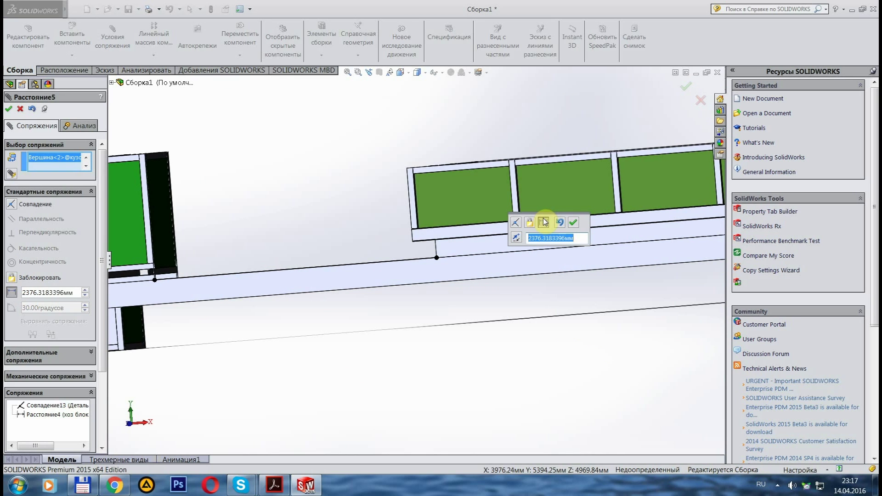
click(573, 223)
middle_drag(518, 384, 475, 409)
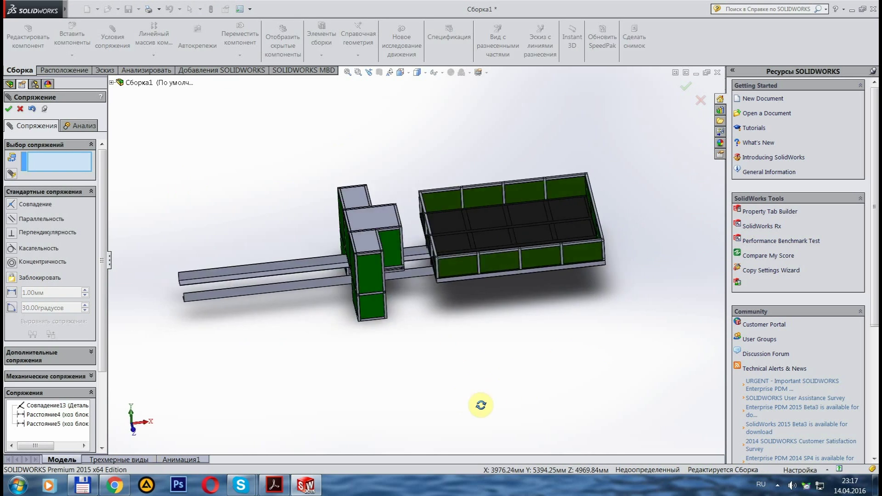
key(Return)
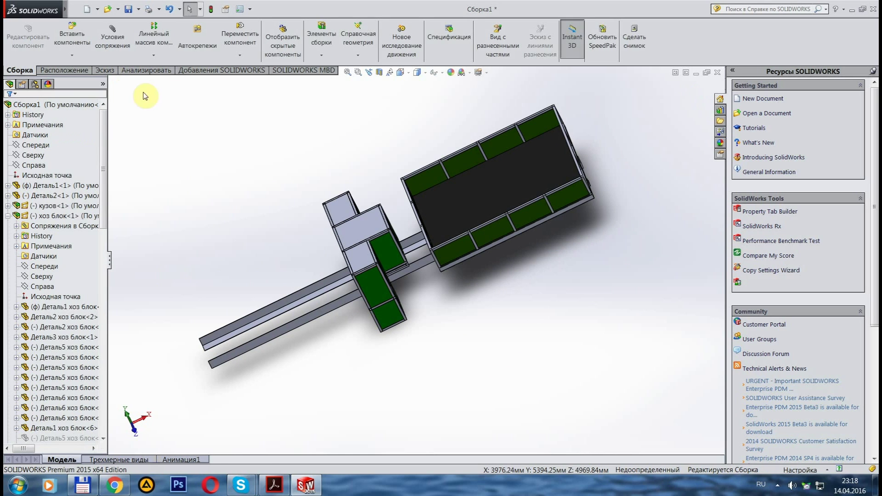
mouse_move(142, 94)
middle_down()
mouse_move(454, 102)
mouse_move(374, 473)
mouse_move(423, 372)
mouse_move(441, 362)
middle_up()
click(425, 72)
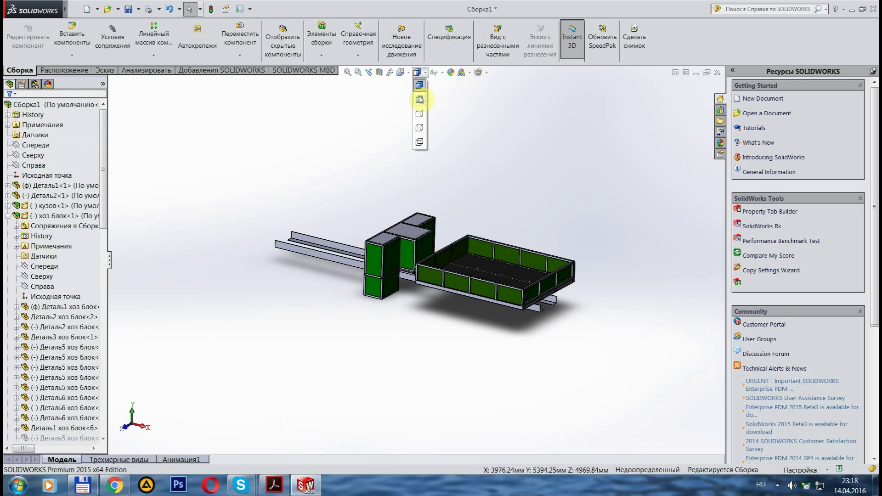
click(459, 105)
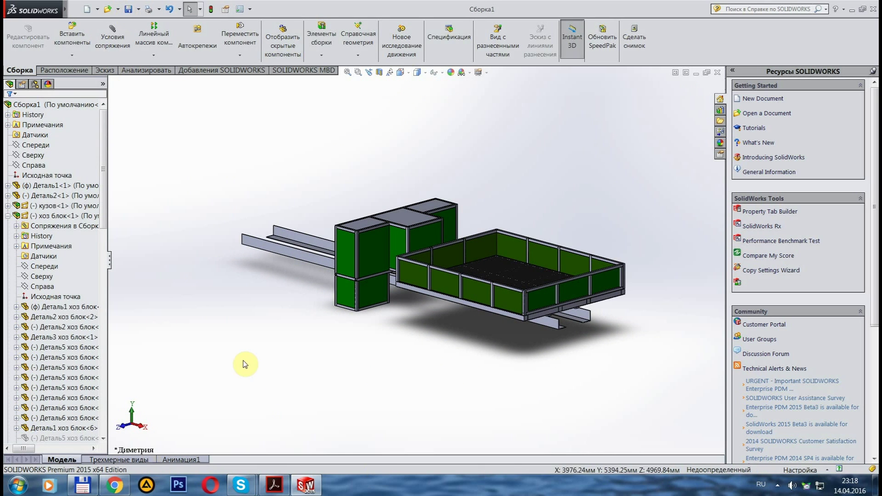
mouse_move(249, 355)
middle_down()
mouse_move(289, 403)
mouse_move(502, 340)
mouse_move(542, 367)
middle_up()
click(264, 490)
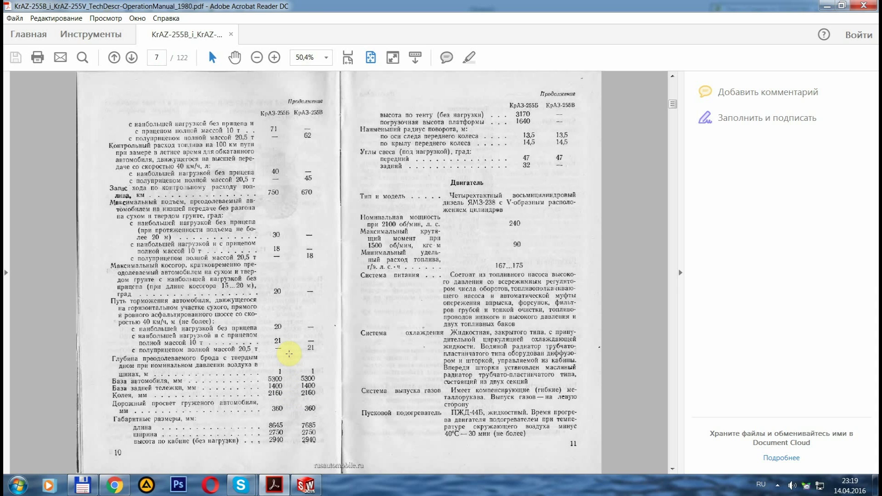
Step: Return from the manual to SolidWorks and create a new empty part
click(305, 485)
click(86, 9)
click(437, 351)
click(86, 9)
click(381, 352)
Step: Draw a center rectangle on the side plane, centred on the origin
click(862, 115)
click(360, 330)
click(488, 258)
click(453, 304)
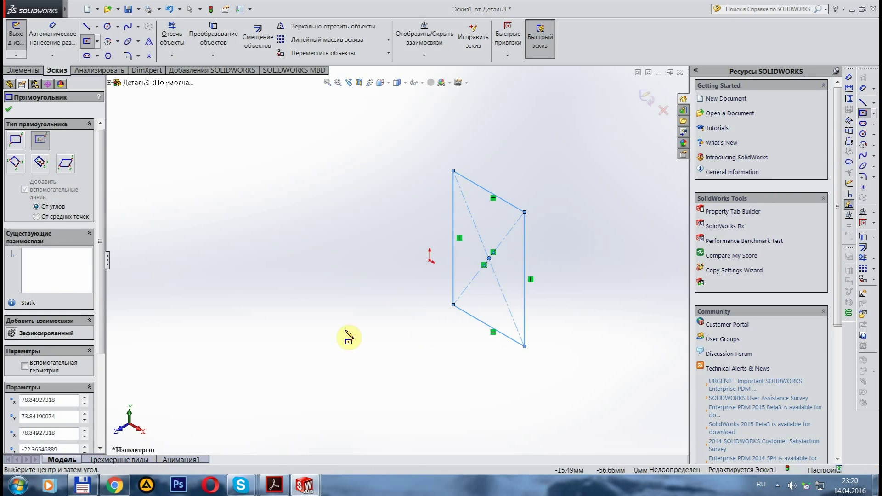
Step: Dimension the bar profile to 40, extrude it into a solid bar and save the part
key(Escape)
click(513, 206)
click(24, 69)
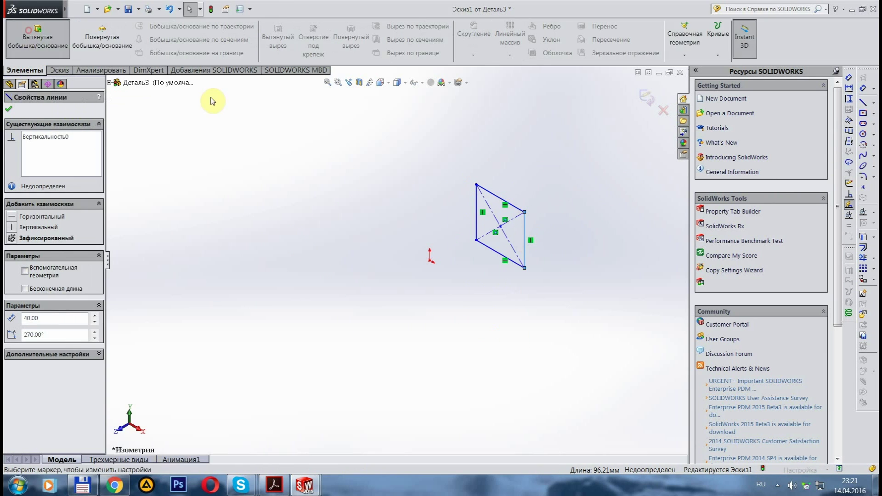
click(38, 37)
click(9, 108)
click(87, 9)
click(422, 348)
click(132, 13)
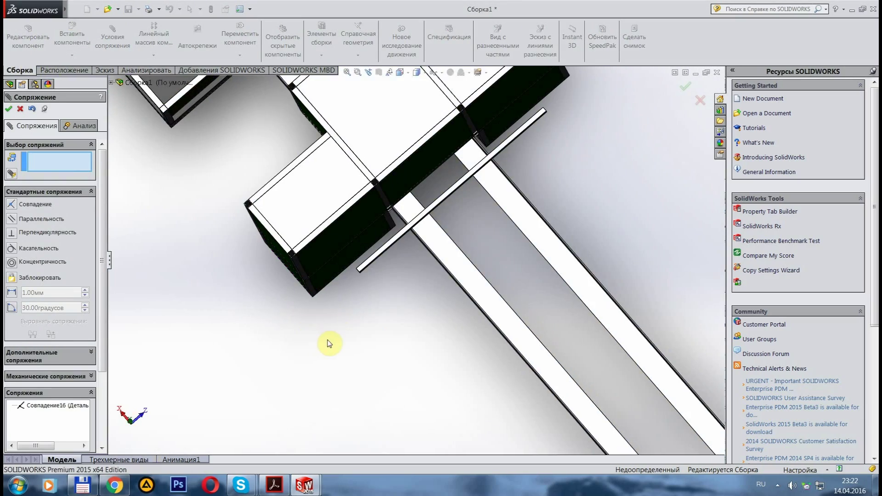
Step: Fix the bar to the cab block edges with two distance mates, one of 500 mm
mouse_move(328, 344)
middle_down()
mouse_move(442, 214)
mouse_move(467, 252)
middle_up()
click(467, 253)
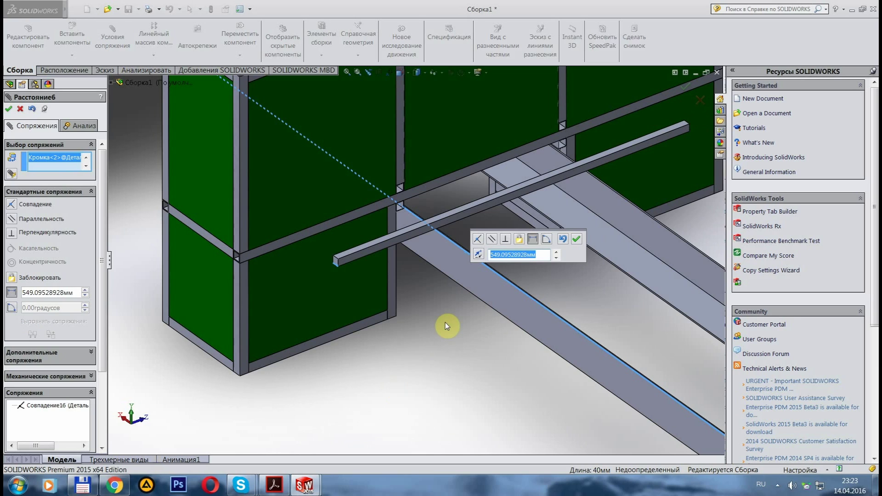
text(500)
key(Return)
mouse_move(418, 347)
middle_down()
mouse_move(585, 356)
mouse_move(407, 309)
mouse_move(401, 277)
middle_up()
click(401, 277)
click(469, 292)
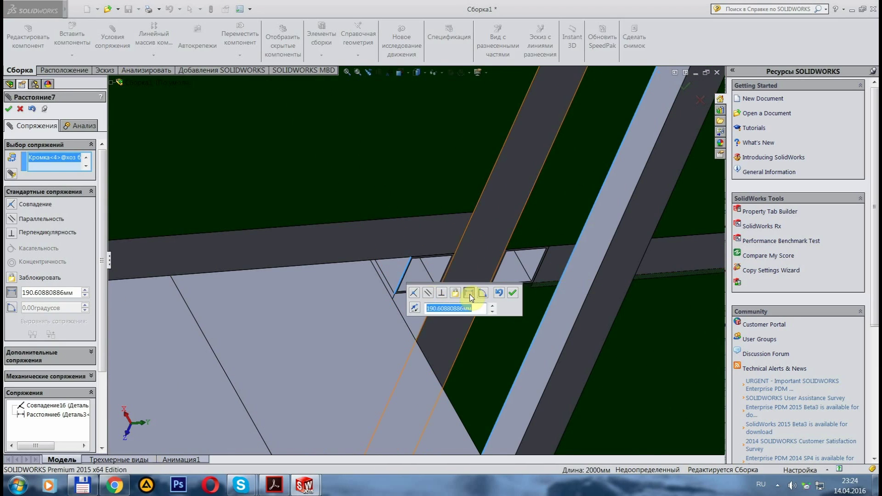
key(Return)
Step: Review the whole assembly, close the mate settings and create a new part for the next bar
key(ctrl+7)
mouse_move(525, 406)
middle_down()
mouse_move(648, 333)
mouse_move(590, 370)
middle_up()
click(9, 109)
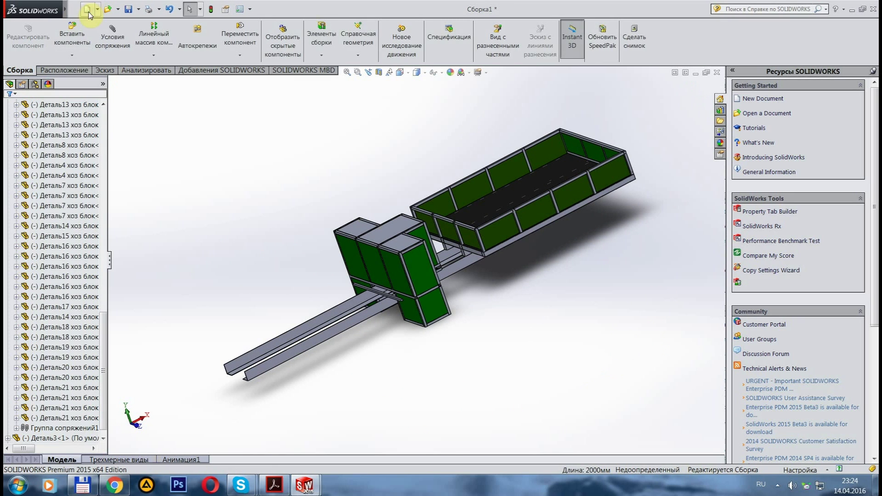
click(87, 8)
click(382, 352)
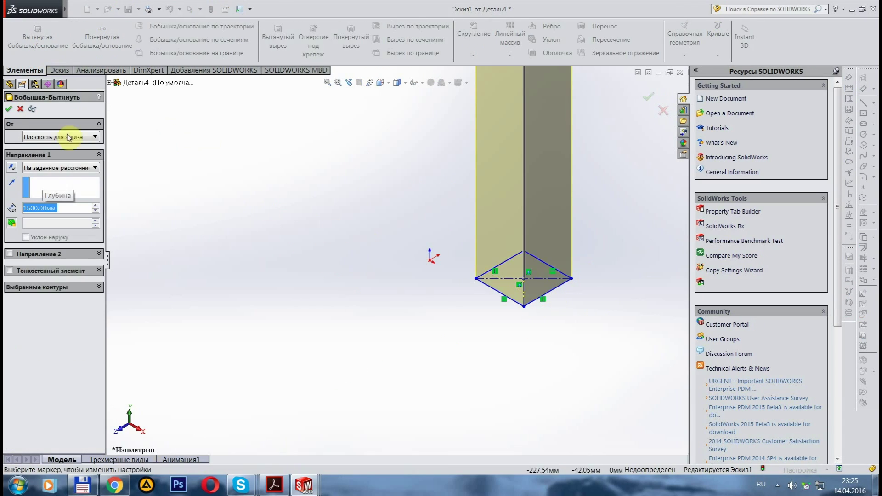
Step: Extrude the square profile 1500 mm into a bar and mate it coincident at the cab
key(Return)
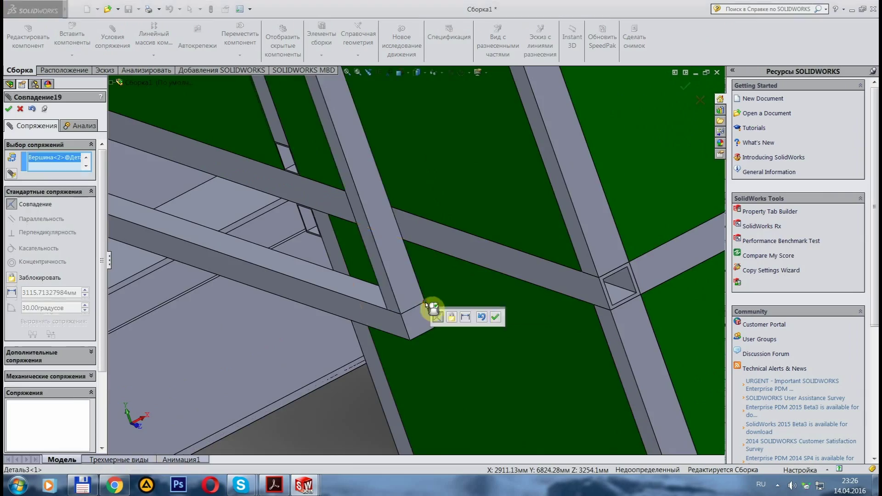
key(Return)
scroll(445, 387, up, 10)
mouse_move(444, 387)
middle_down()
mouse_move(488, 384)
mouse_move(403, 357)
mouse_move(651, 359)
mouse_move(601, 196)
middle_up()
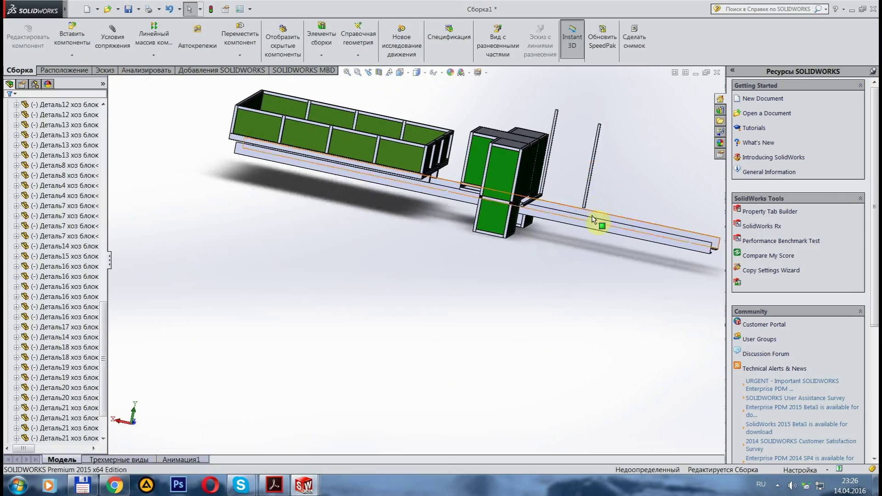
scroll(600, 196, up, 10)
scroll(390, 285, up, 5)
Step: Mate the bar's end corner at the cab blocks to form the upright roll-bar frame
click(326, 314)
scroll(327, 314, down, 10)
middle_drag(340, 372, 506, 252)
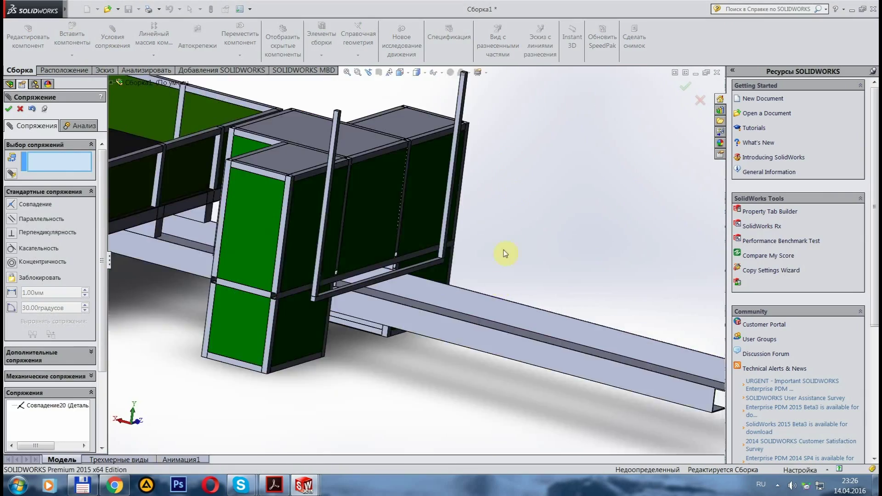
key(Escape)
scroll(451, 139, down, 3)
click(112, 36)
key(Escape)
mouse_move(242, 240)
middle_down()
mouse_move(435, 368)
mouse_move(498, 318)
middle_up()
mouse_move(576, 373)
middle_down()
mouse_move(534, 392)
mouse_move(561, 338)
mouse_move(558, 356)
middle_up()
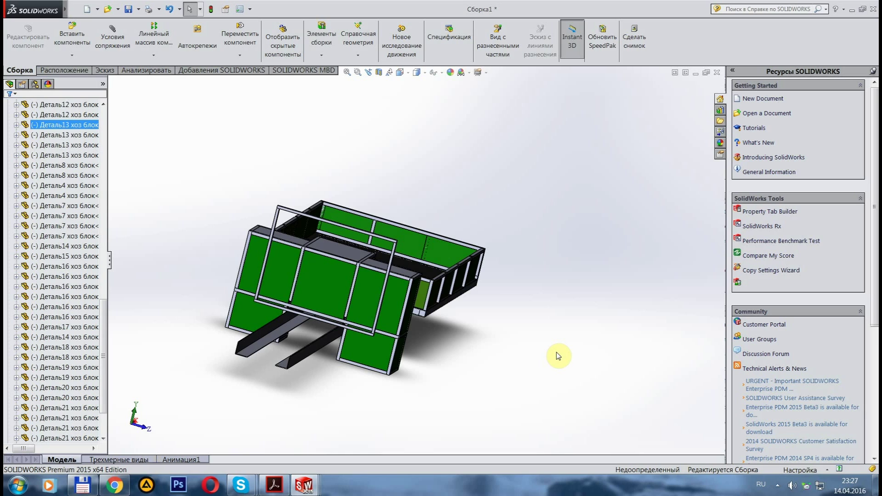
Step: Create new part Деталь5 and draw a center rectangle sketch on a plane
key(ctrl+n)
double_click(197, 178)
click(512, 202)
click(381, 245)
click(464, 283)
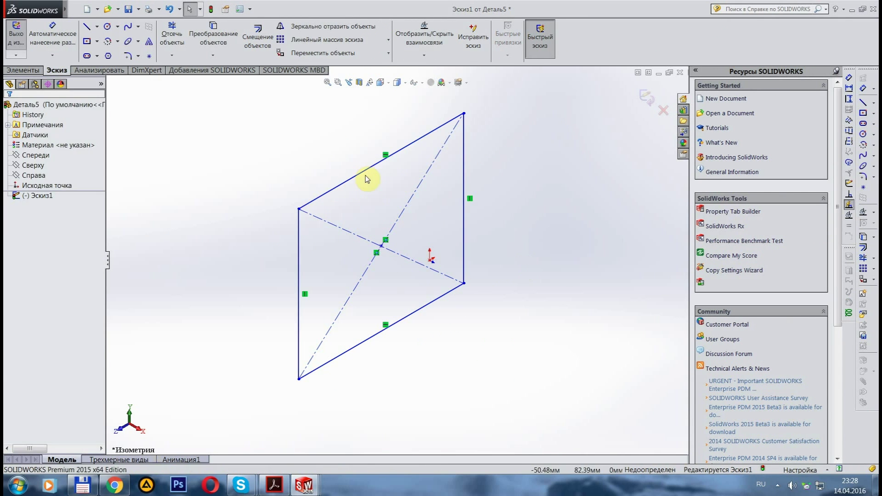
Step: Size the rectangle to the plate dimensions and add a small inner center rectangle slot
click(358, 174)
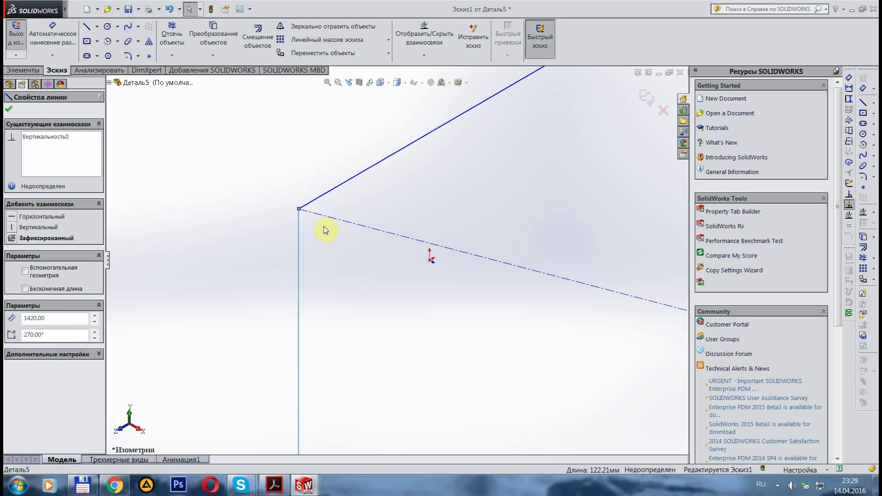
click(341, 189)
key(r)
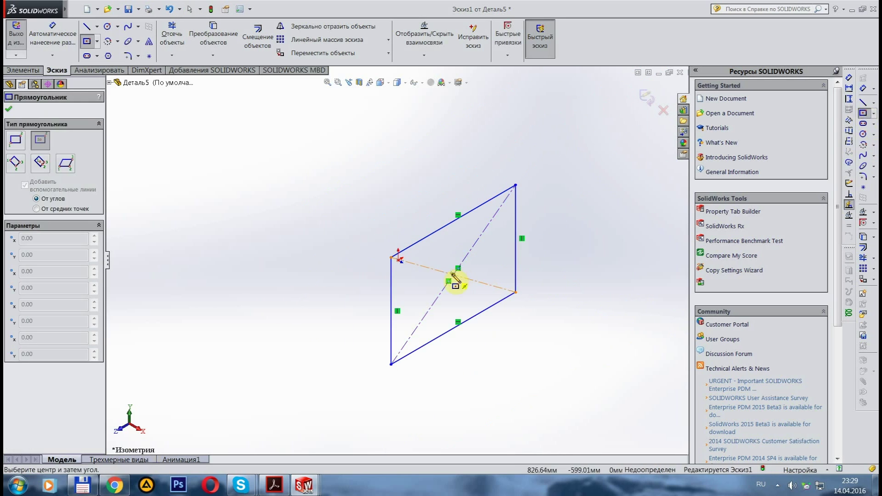
key(Escape)
click(473, 228)
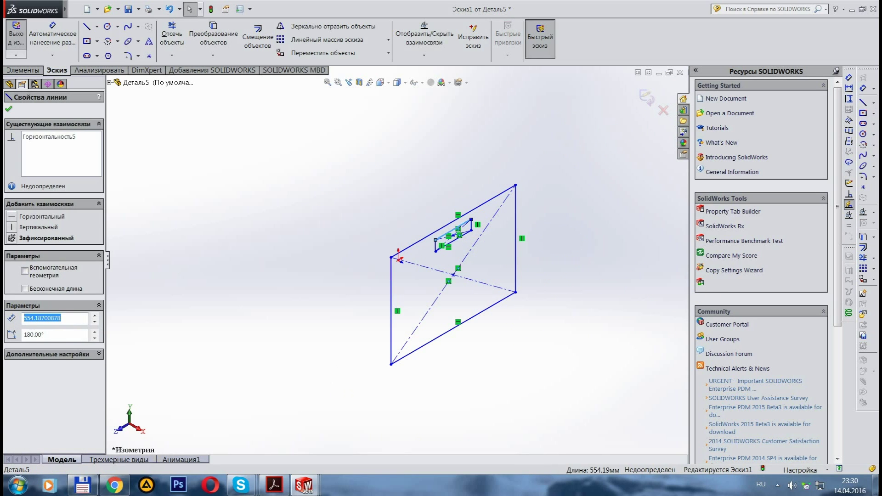
Step: Extrude the slotted plate sketch and save the plate part
key(Escape)
click(38, 37)
key(Return)
key(ctrl+s)
click(605, 345)
Step: Insert the plate into the truck assembly and place it beside the frame
click(147, 407)
click(220, 248)
drag(216, 166, 130, 252)
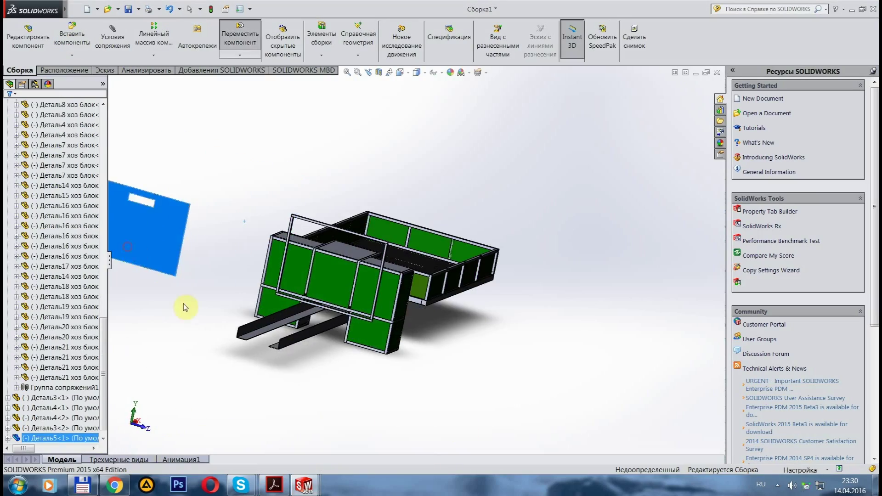
middle_drag(129, 251, 295, 221)
scroll(341, 226, down, 5)
Step: Mate the plate's corner coincident to the matching frame corner at the cab blocks
click(341, 226)
scroll(404, 389, up, 5)
scroll(382, 372, down, 8)
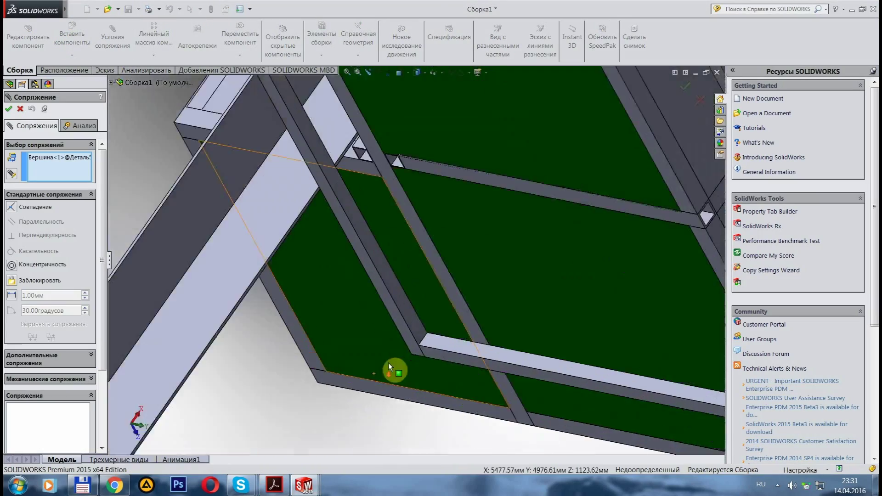
click(384, 377)
click(458, 314)
scroll(459, 335, up, 5)
mouse_move(459, 336)
middle_down()
mouse_move(413, 319)
mouse_move(522, 271)
middle_up()
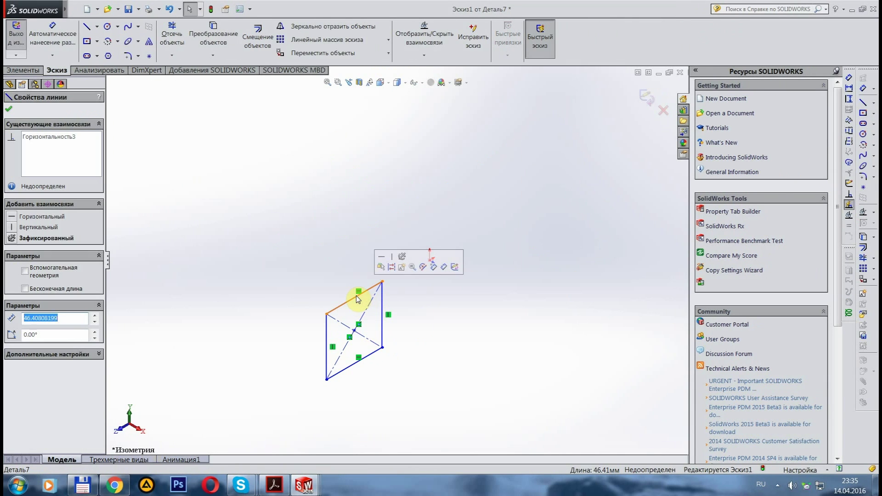
Step: Extrude the bar sketch into a solid bar and orbit the assembly into view
click(24, 70)
click(38, 37)
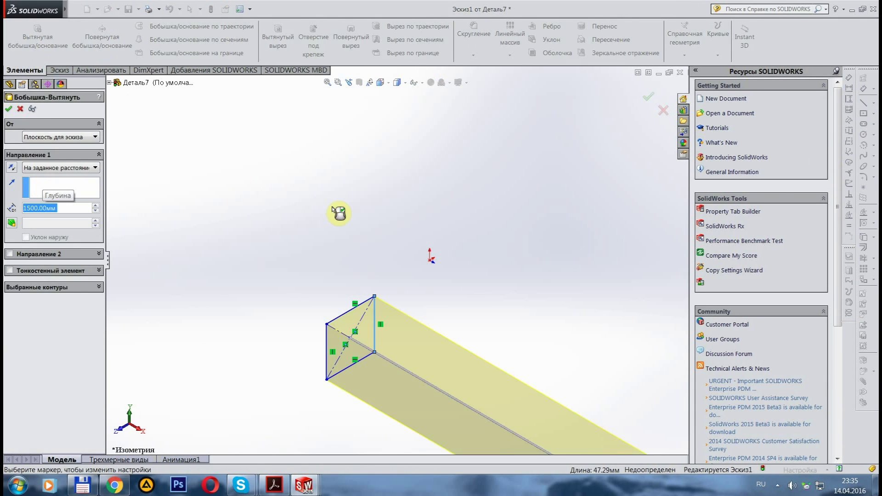
right_click(339, 212)
scroll(485, 341, up, 5)
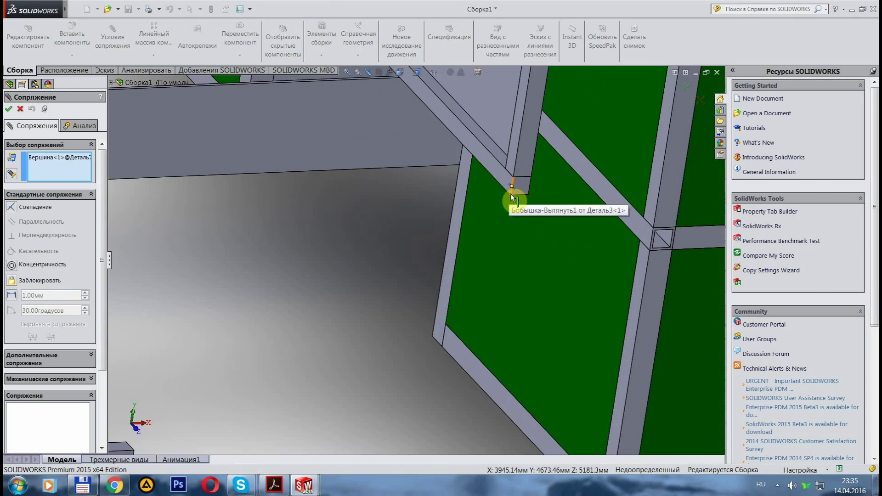
scroll(405, 364, up, 5)
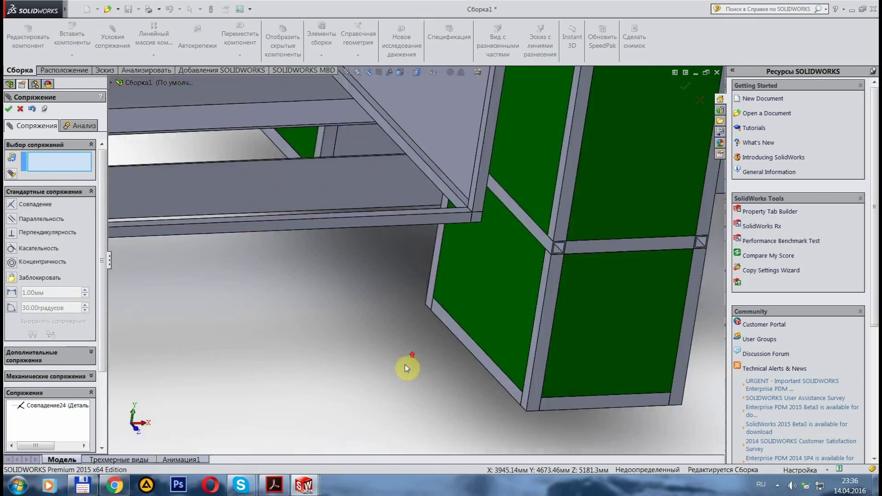
middle_drag(405, 365, 484, 451)
scroll(432, 252, down, 5)
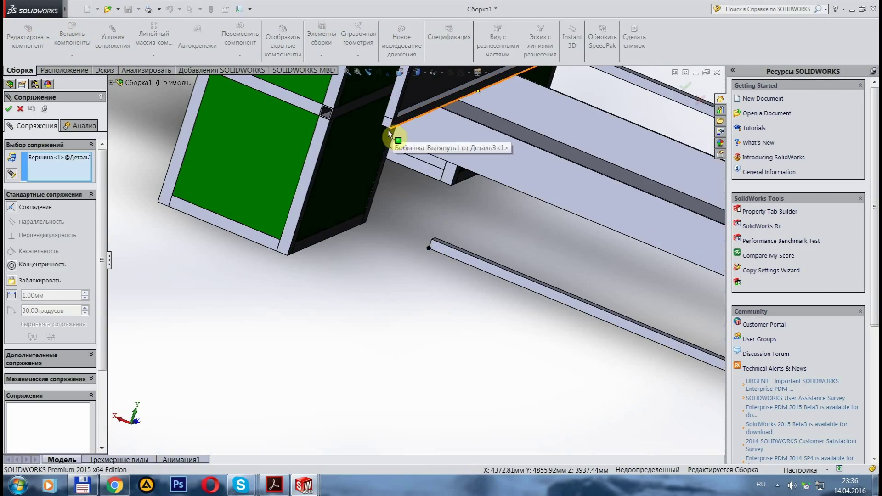
scroll(435, 318, up, 5)
click(80, 70)
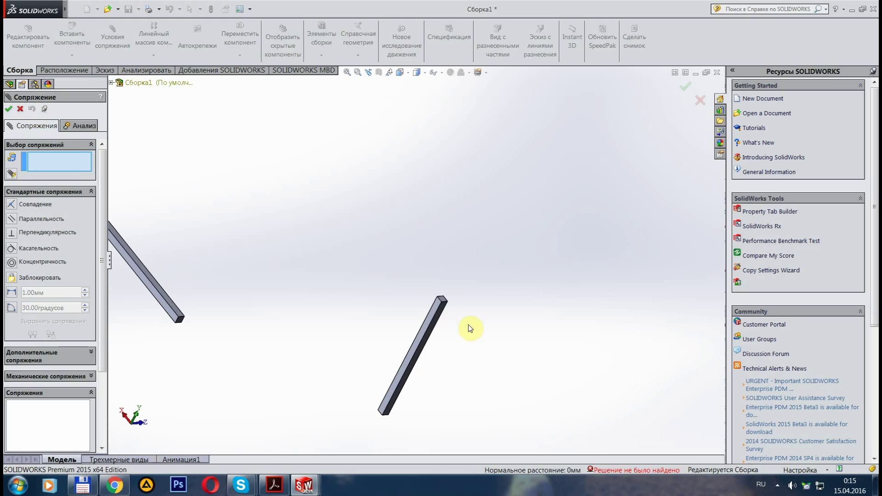
scroll(307, 314, up, 3)
scroll(483, 329, up, 2)
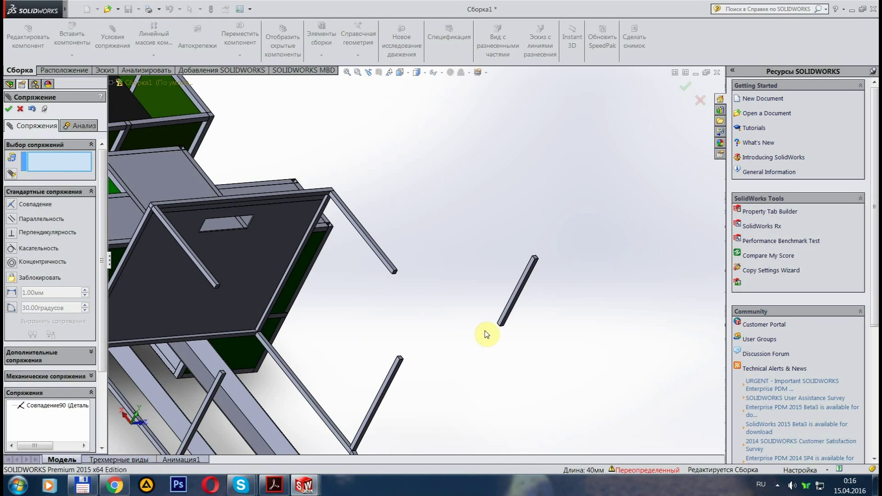
Step: Make the free bar's corner coincident with the other bar and the frame
click(401, 361)
click(499, 326)
mouse_move(456, 296)
middle_down()
mouse_move(479, 304)
mouse_move(256, 347)
mouse_move(273, 291)
middle_up()
scroll(403, 260, up, 5)
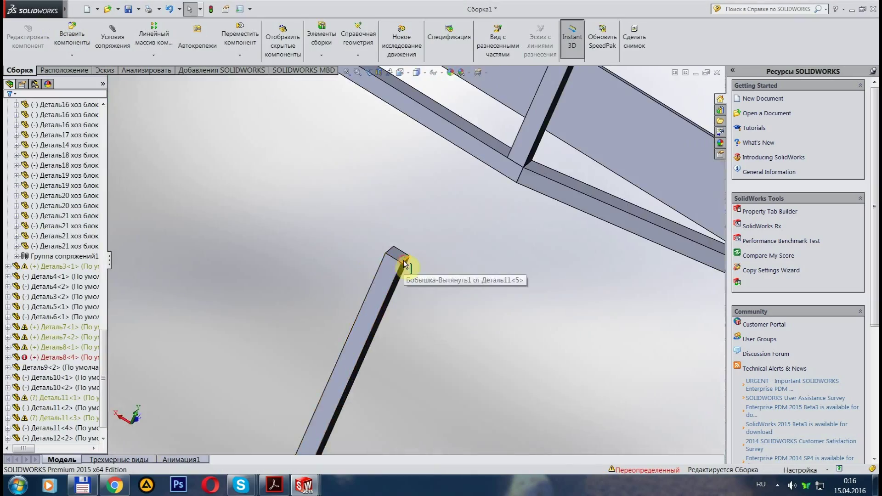
middle_drag(403, 260, 410, 231)
click(410, 231)
scroll(494, 376, down, 5)
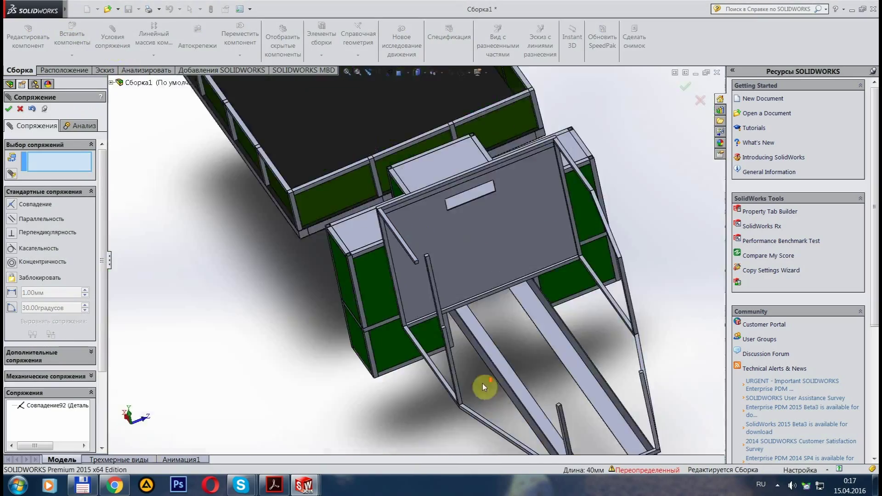
scroll(575, 275, up, 4)
scroll(586, 279, up, 4)
scroll(339, 366, down, 5)
scroll(364, 360, down, 3)
mouse_move(364, 360)
middle_down()
mouse_move(483, 371)
mouse_move(255, 315)
mouse_move(414, 311)
middle_up()
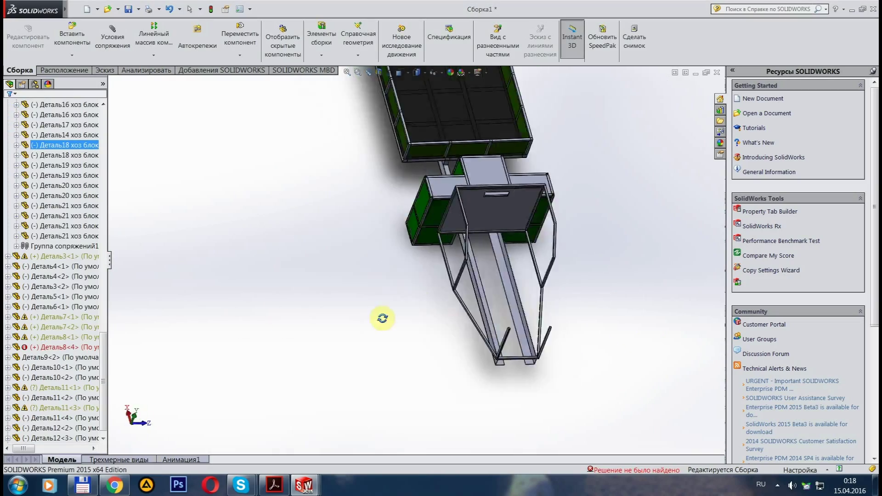
Step: Coincident-mate the bar's end corner to the frame and close the mate settings
click(71, 38)
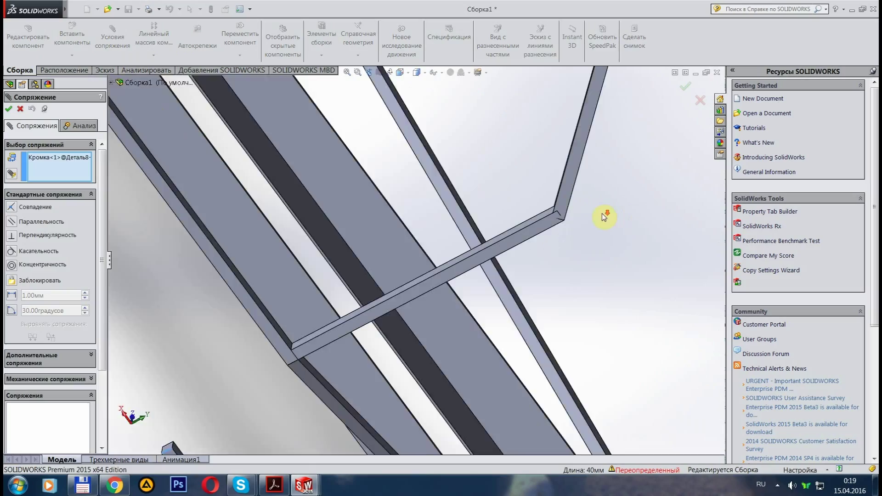
scroll(478, 315, down, 3)
key(Return)
middle_drag(464, 351, 486, 395)
click(392, 175)
key(Return)
scroll(561, 335, up, 3)
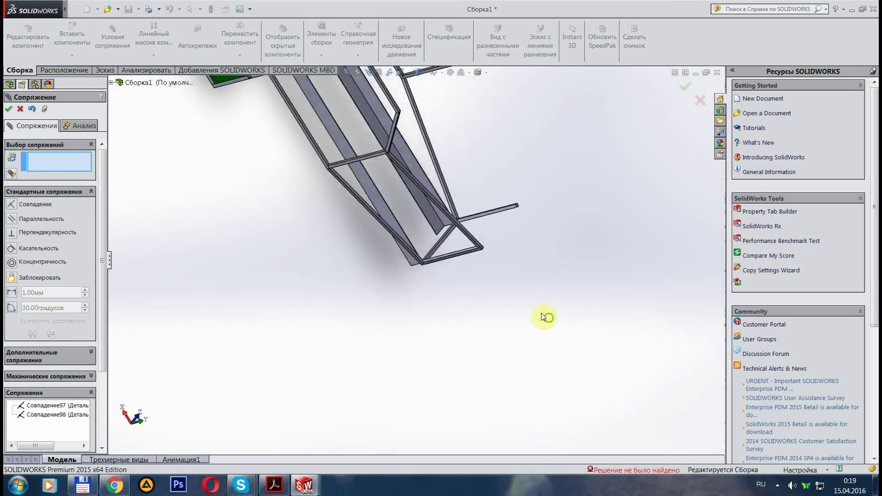
scroll(528, 339, down, 3)
scroll(512, 350, up, 3)
scroll(432, 263, down, 4)
scroll(431, 263, up, 5)
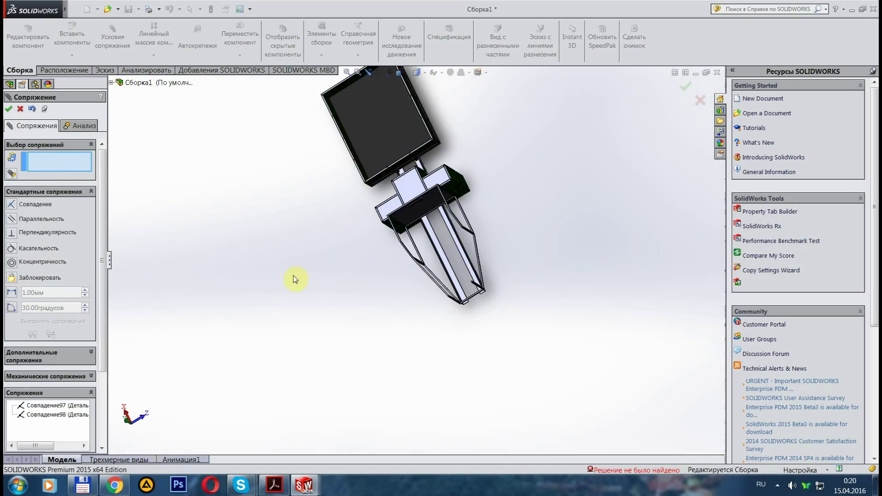
key(Return)
Step: Fix the long beam's end to the frame corner with two coincident mates
middle_drag(528, 256, 386, 308)
scroll(386, 308, down, 5)
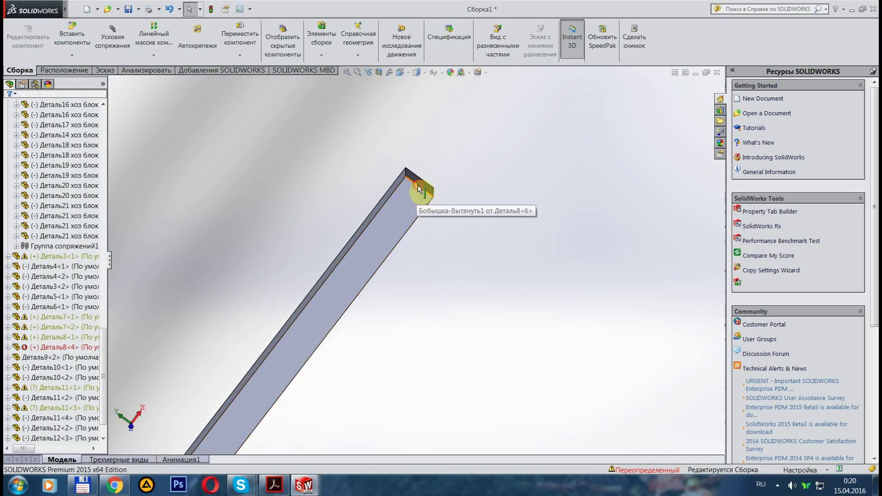
click(405, 232)
key(Return)
scroll(330, 316, up, 2)
scroll(252, 260, up, 2)
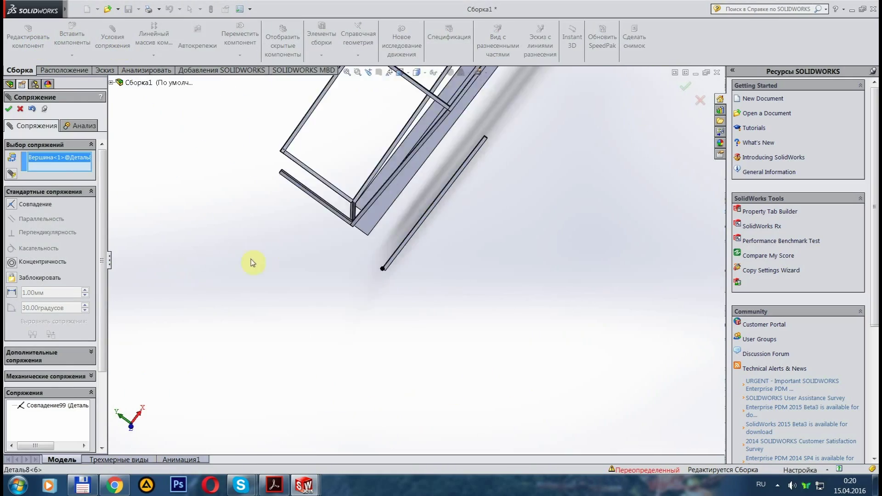
scroll(445, 256, down, 4)
click(433, 233)
key(Return)
scroll(539, 316, up, 4)
scroll(538, 315, up, 3)
mouse_move(558, 219)
middle_down()
mouse_move(532, 355)
mouse_move(467, 388)
middle_up()
key(Return)
mouse_move(452, 158)
middle_down()
mouse_move(295, 370)
mouse_move(222, 369)
middle_up()
Step: Insert the beam part and make it coincident with a frame corner
key(i)
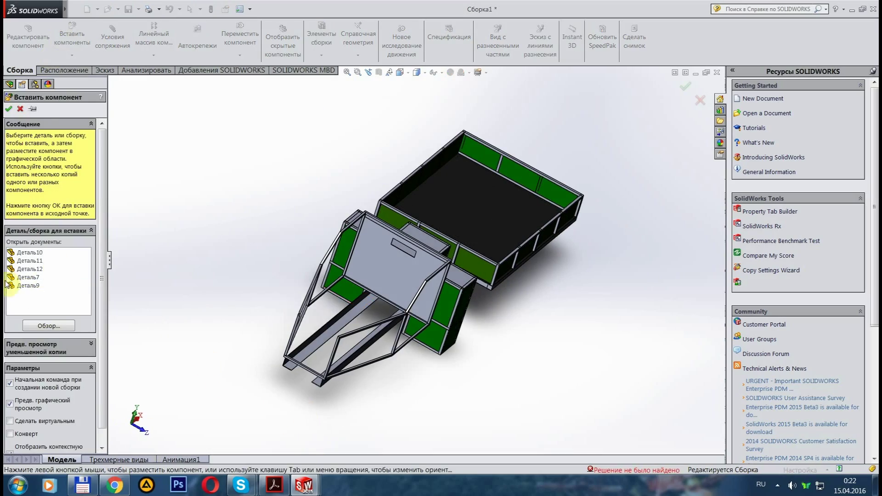
click(6, 284)
scroll(337, 317, down, 5)
click(337, 317)
scroll(583, 287, up, 5)
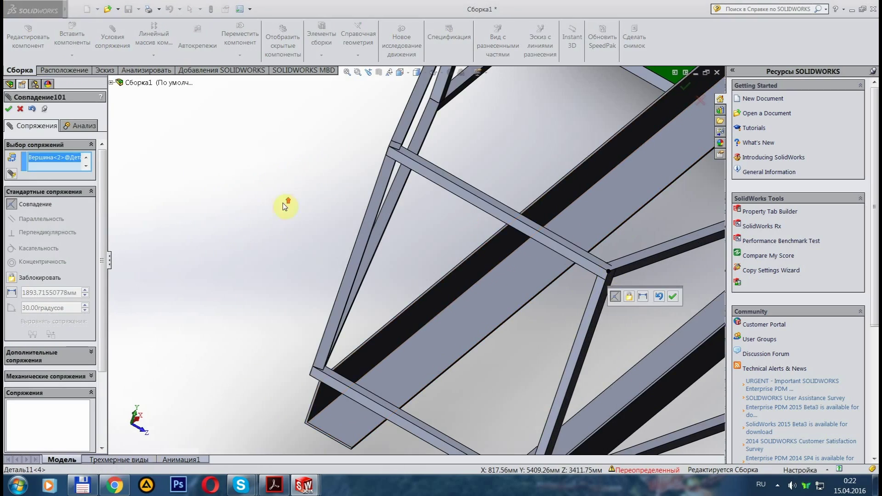
key(Return)
scroll(448, 240, up, 5)
Step: Check the beam's placement in Left and isometric views and close the mate setup
key(ctrl+3)
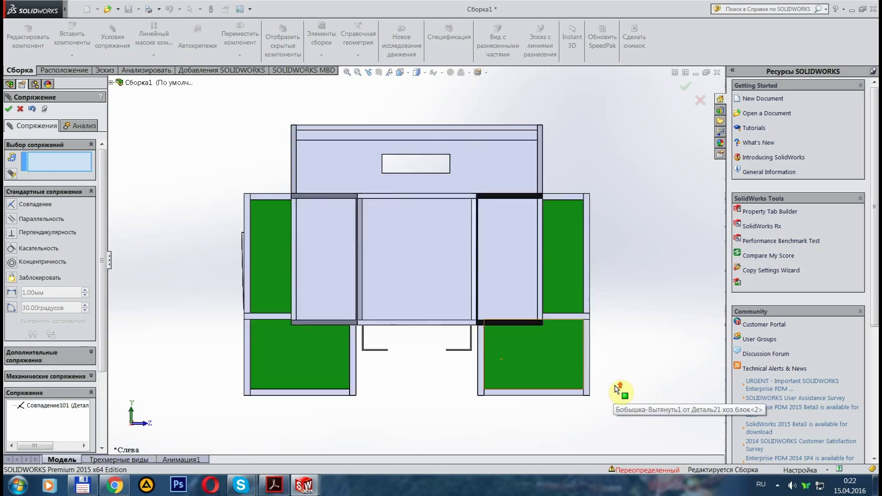
key(ctrl+7)
click(7, 108)
key(Escape)
key(Escape)
scroll(397, 216, up, 5)
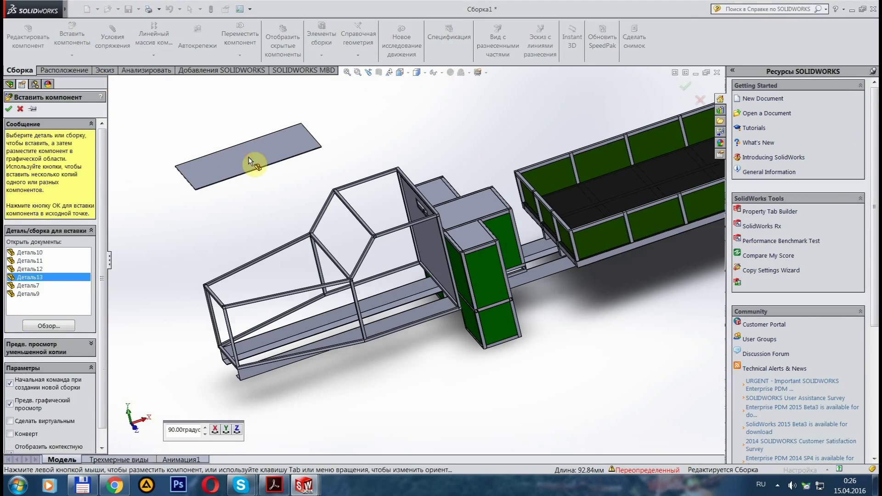
Step: Drop the Деталь13 flat plate into the assembly and correct its mate selection onto the frame
click(248, 161)
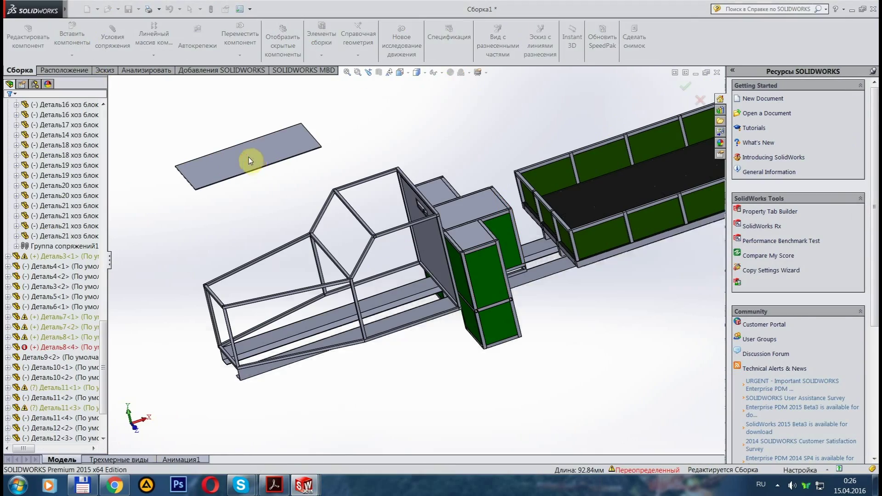
scroll(344, 167, down, 5)
scroll(434, 332, down, 3)
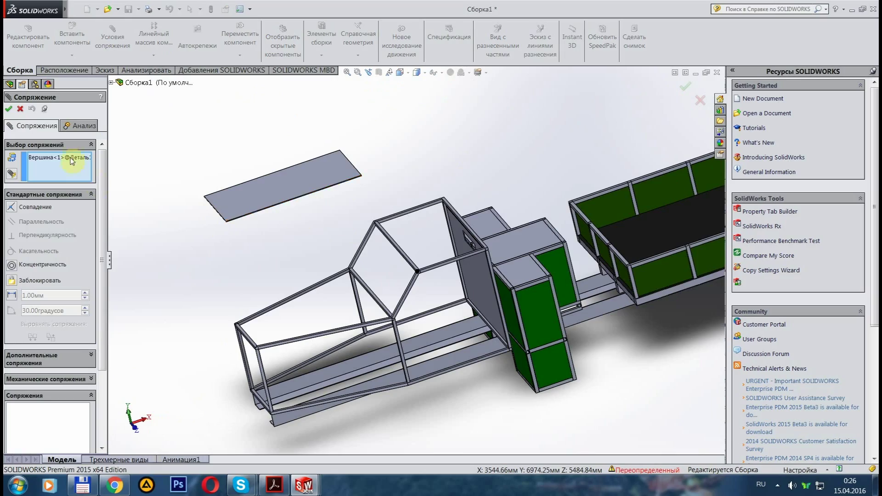
click(246, 164)
scroll(246, 164, down, 5)
scroll(297, 256, up, 10)
scroll(414, 290, down, 8)
scroll(409, 409, up, 8)
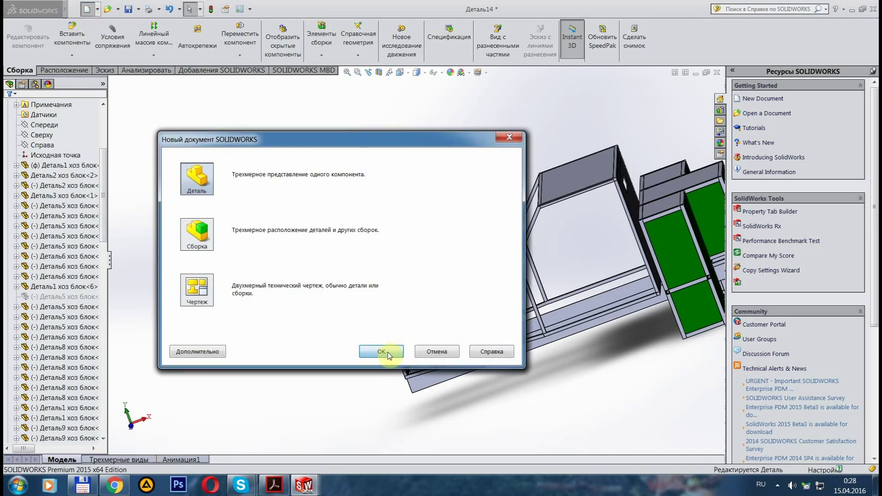
Step: Create a new part and draw the top edge of the box outline
click(388, 355)
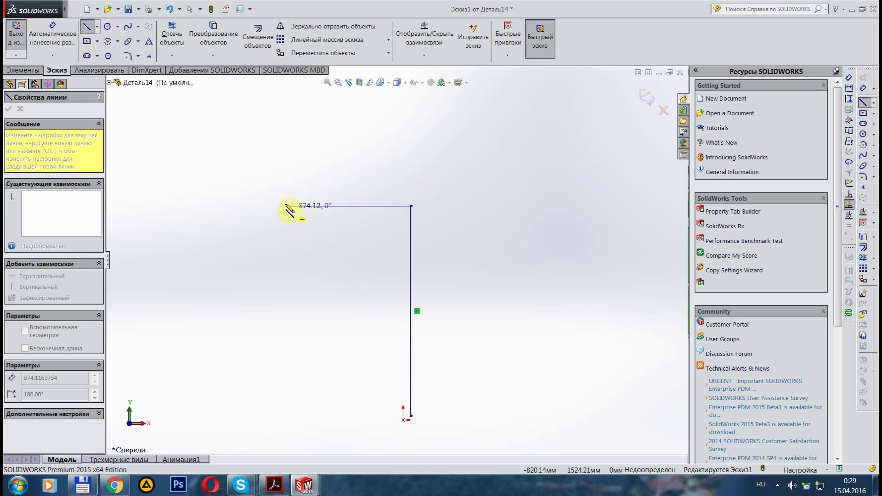
click(255, 206)
key(Escape)
click(287, 206)
right_click(216, 414)
click(220, 384)
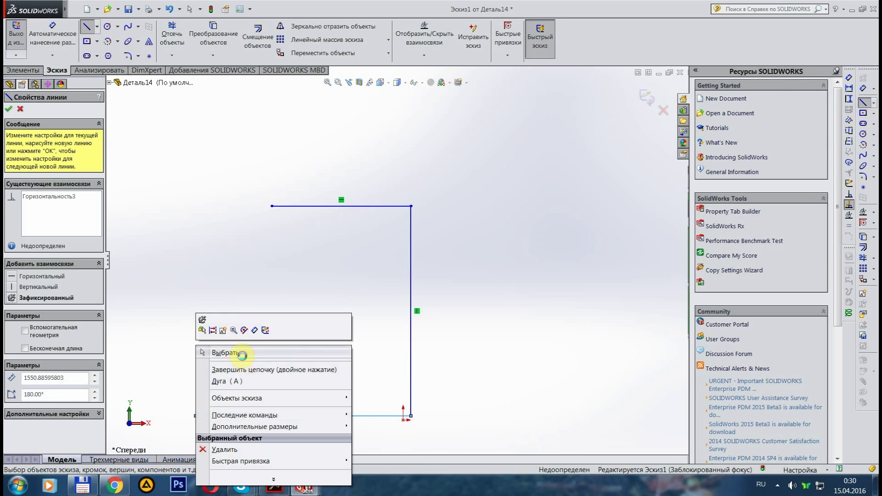
Step: Draw the bottom line, left edge, sloped corner line and an inner dividing line
click(242, 355)
click(203, 303)
key(Escape)
click(204, 322)
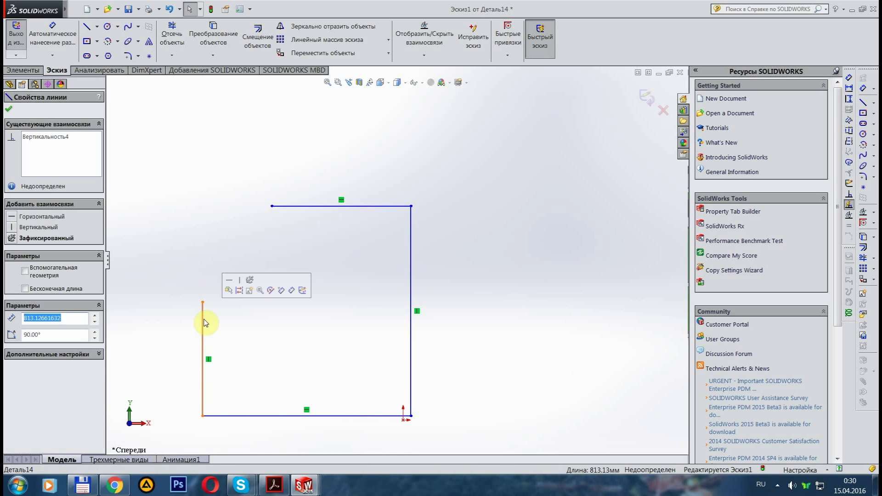
click(272, 207)
key(Escape)
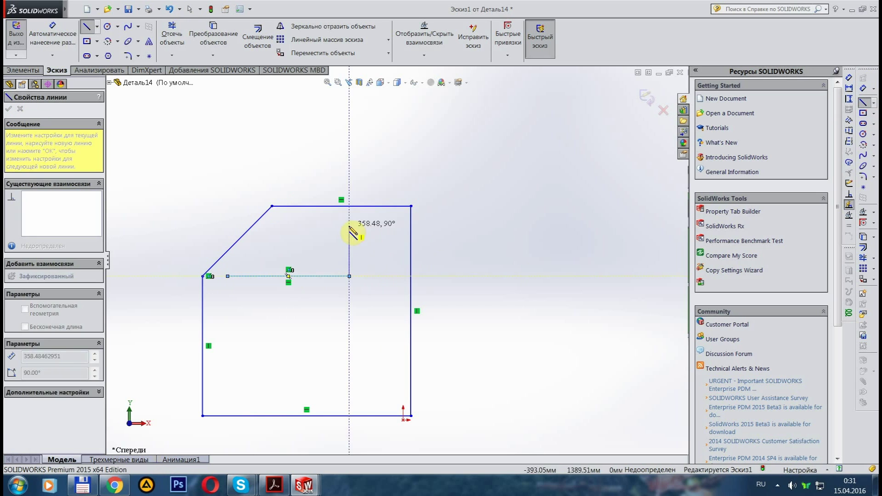
click(227, 276)
key(Escape)
click(273, 224)
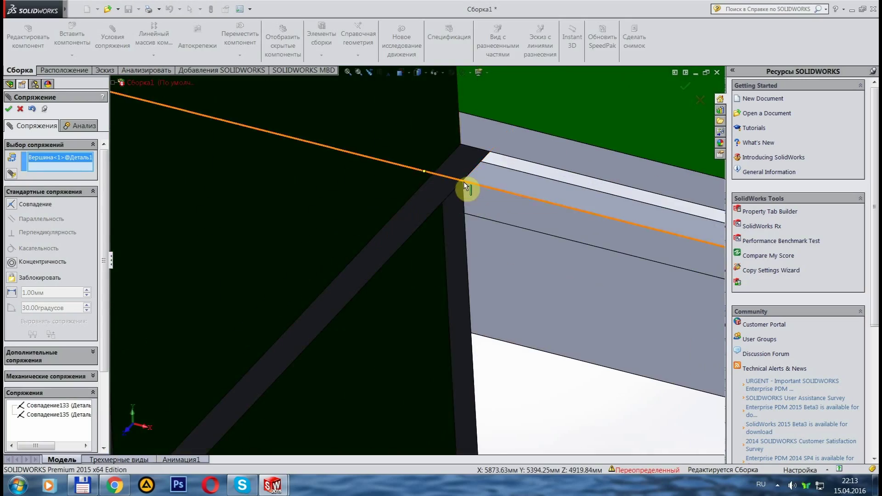
Step: Make the tank's curved surface tangent to the support edge under the body
click(464, 181)
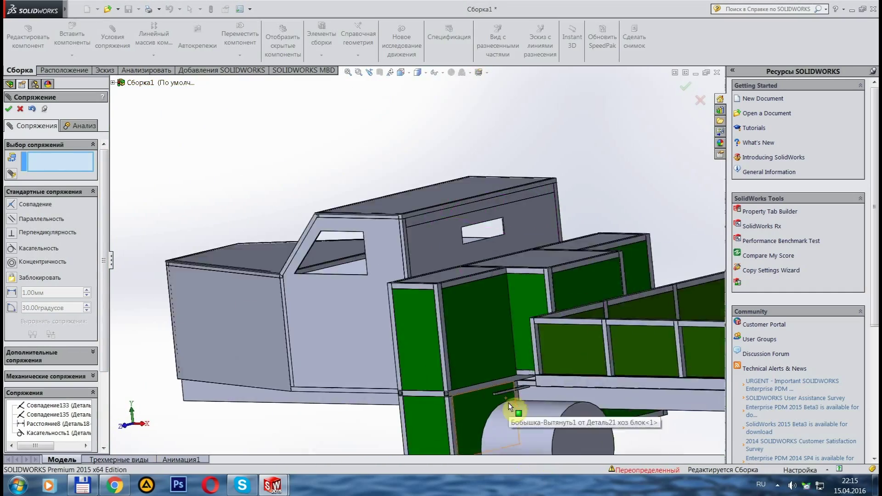
click(508, 403)
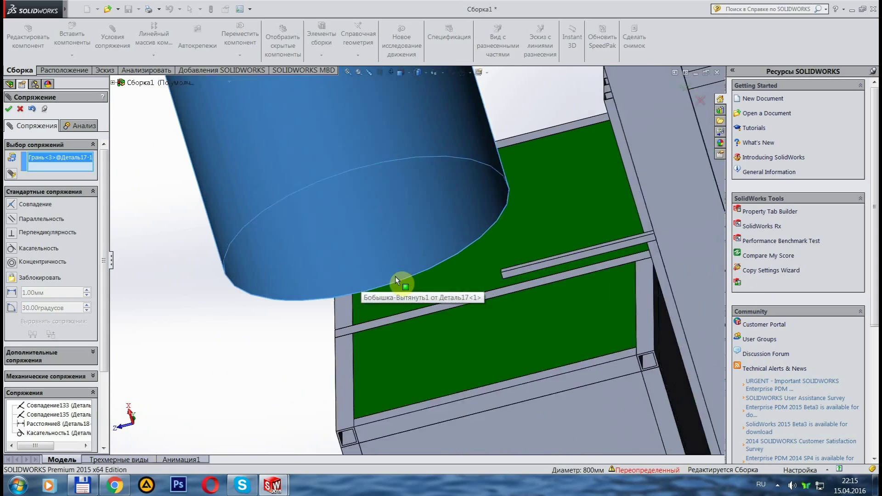
click(673, 236)
click(328, 206)
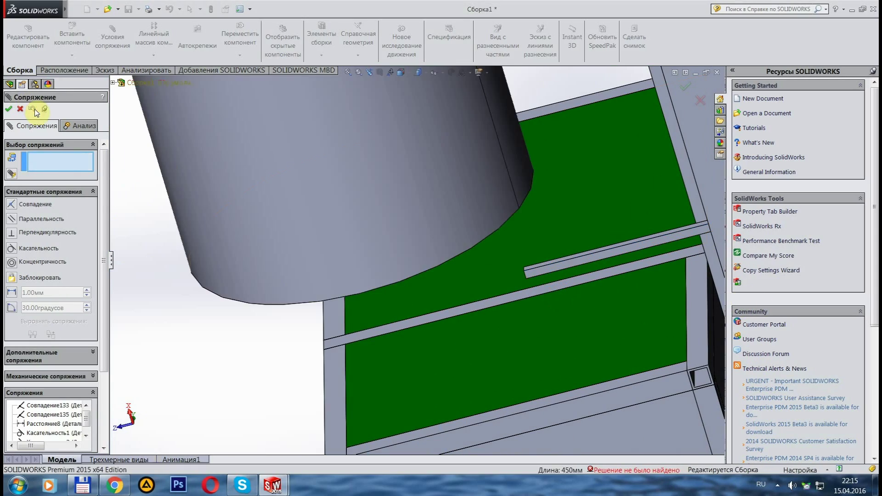
click(605, 287)
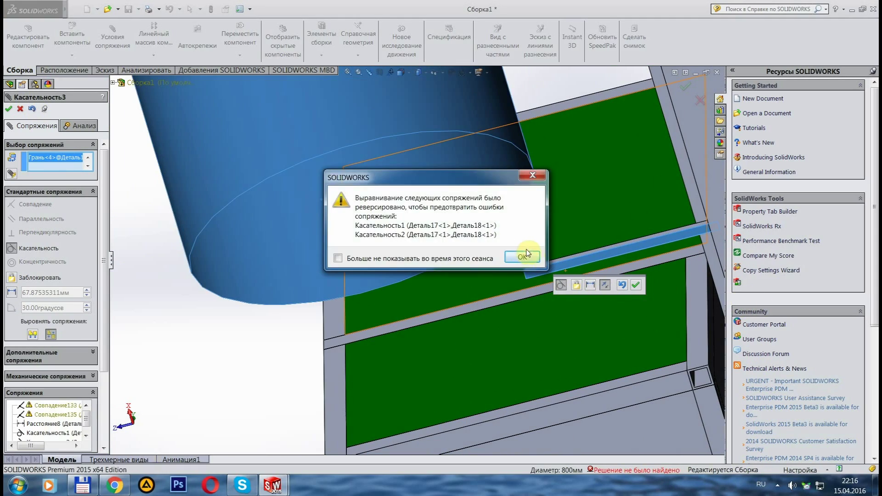
click(519, 255)
Step: Pick the tank's curved surface and flat end, then open Деталь20 for insertion
middle_drag(639, 292, 553, 364)
click(388, 207)
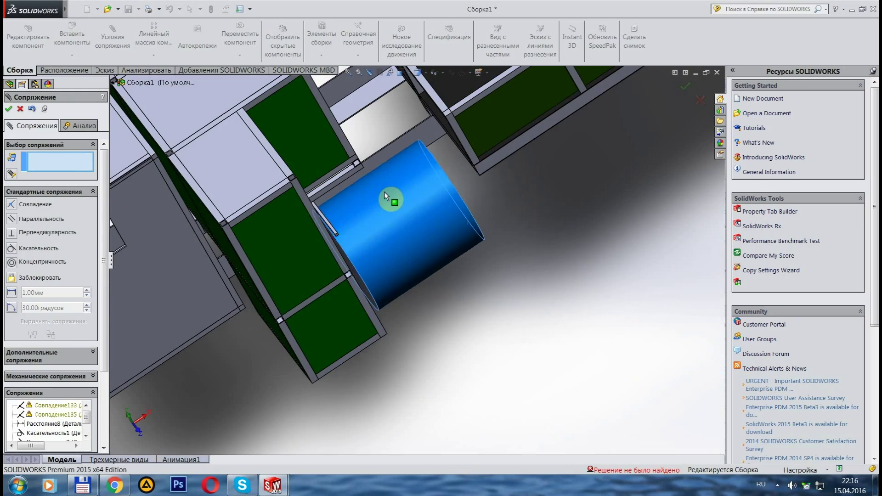
middle_drag(458, 356, 364, 277)
click(464, 272)
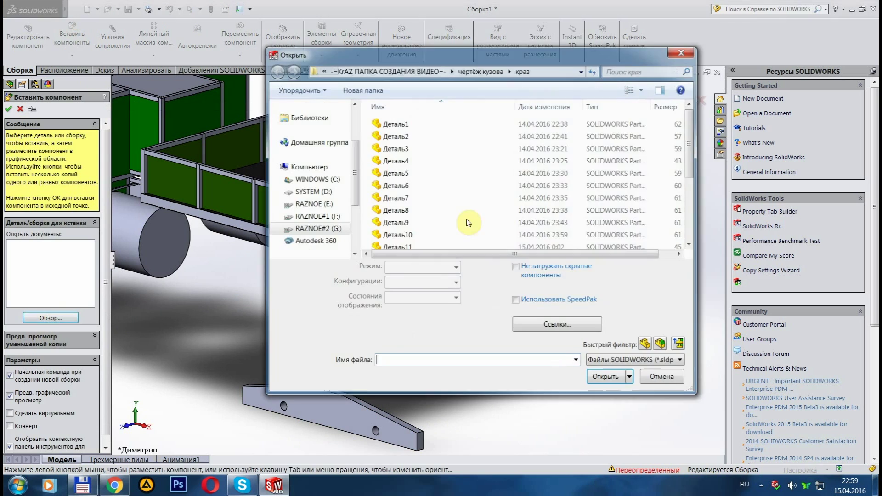
scroll(468, 223, down, 3)
double_click(395, 233)
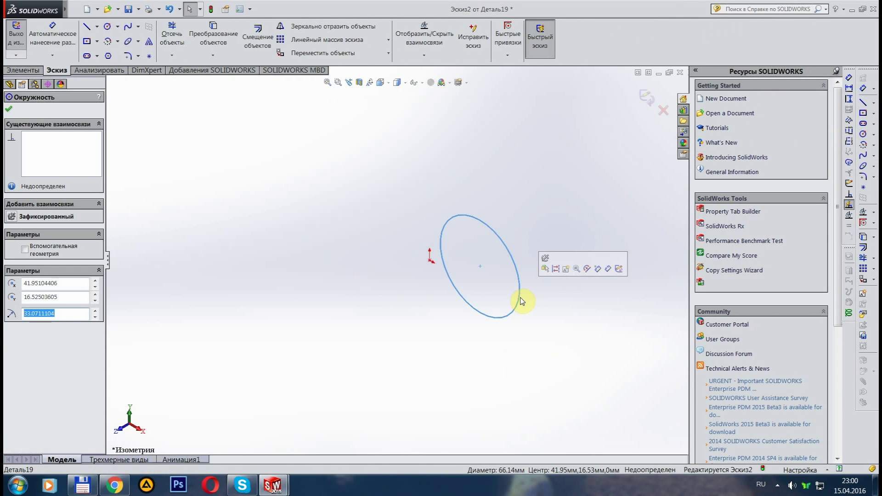
Step: Extrude the Деталь19 circle sketch to a depth of 100
key(ctrl+Tab)
scroll(276, 413, down, 5)
scroll(276, 432, down, 4)
click(322, 423)
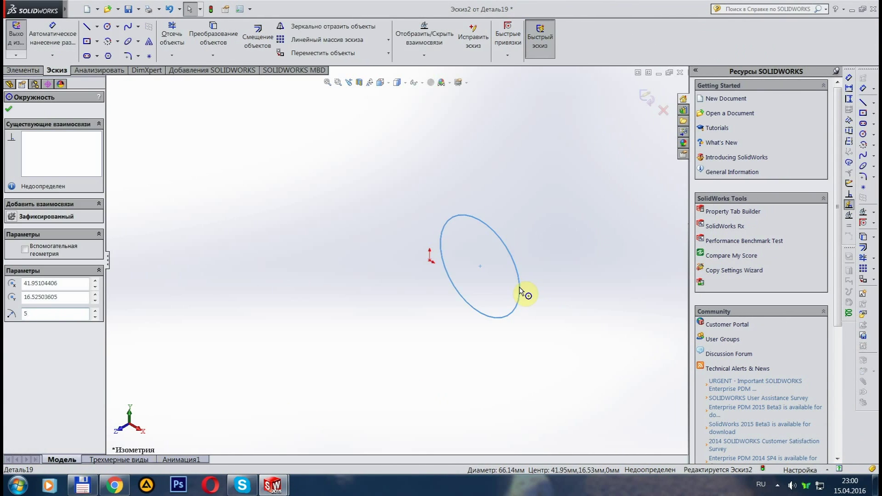
click(23, 71)
click(37, 37)
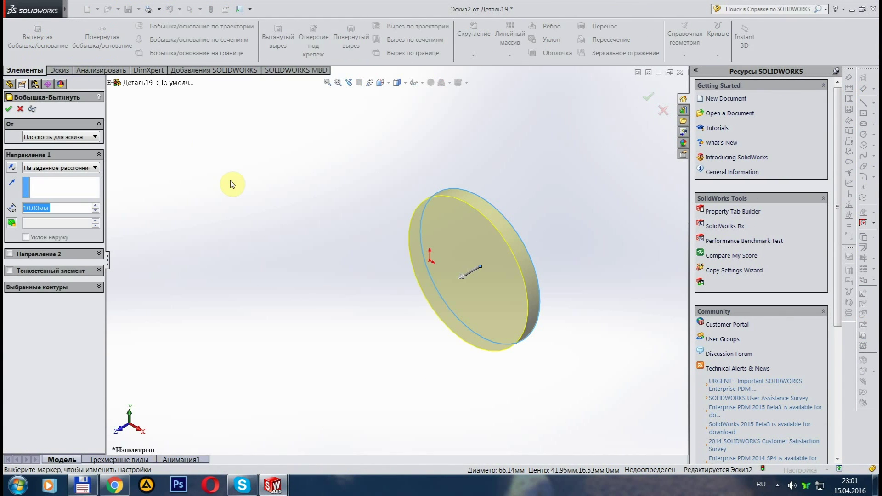
text(100)
key(Return)
key(Return)
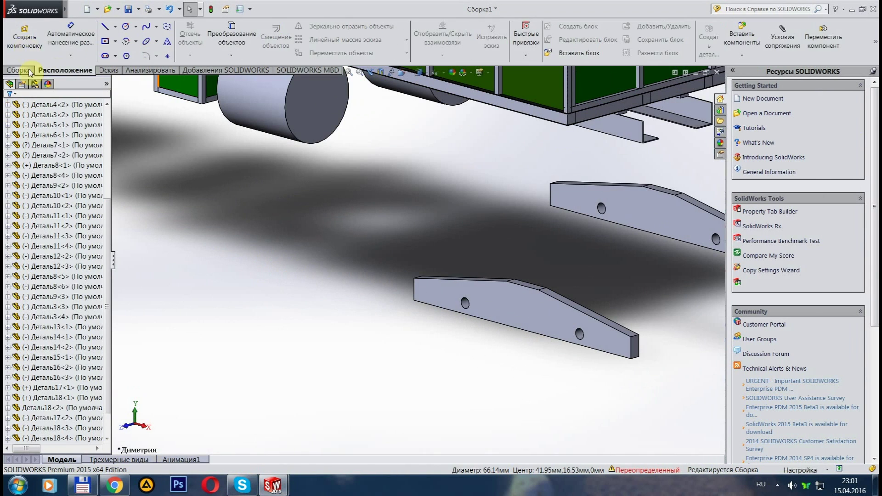
Step: Place the rod and make it concentric with a bracket hole
click(441, 232)
click(112, 36)
click(527, 336)
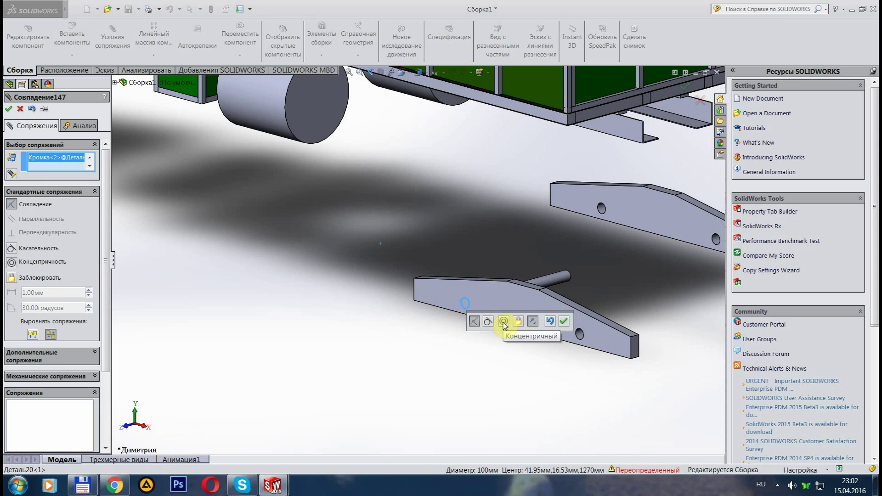
click(564, 322)
click(434, 318)
click(477, 330)
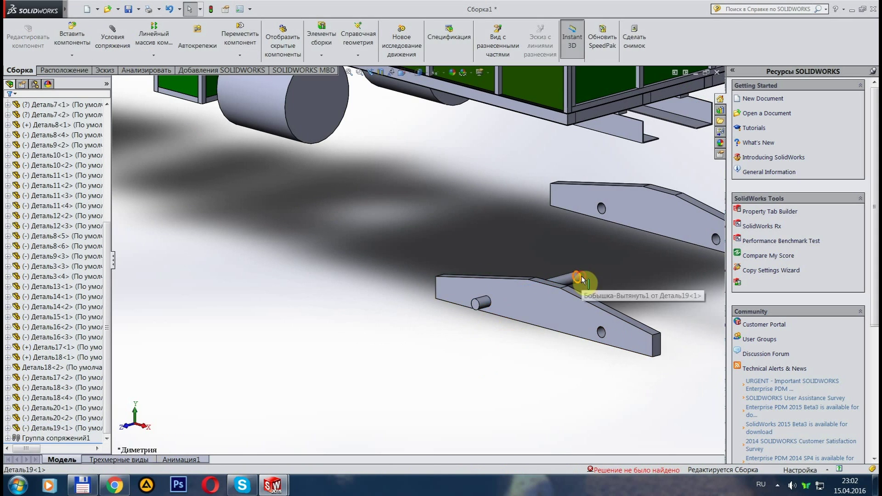
Step: Insert a second copy of the rod through the other bracket's hole
key(Escape)
click(73, 36)
click(416, 277)
scroll(581, 325, up, 3)
click(581, 282)
click(616, 293)
middle_drag(539, 269, 575, 177)
Step: Add a distance mate and align the rod's end with the bracket face
click(112, 37)
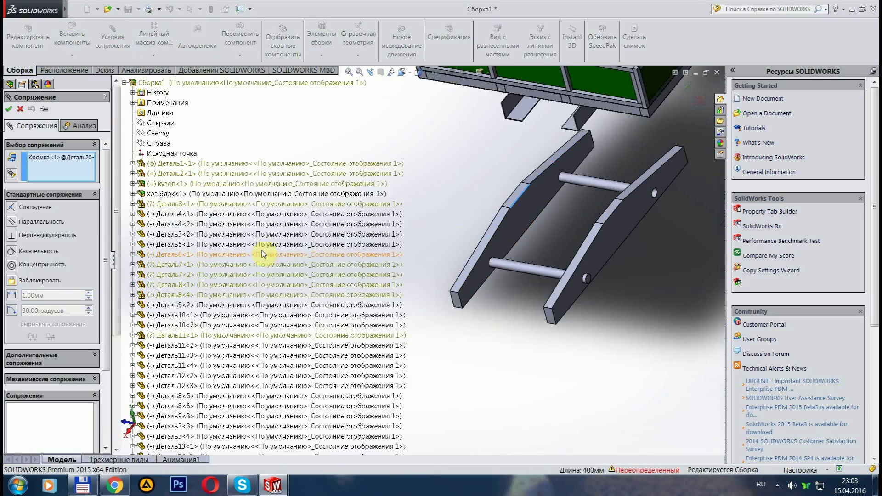
click(639, 174)
click(695, 189)
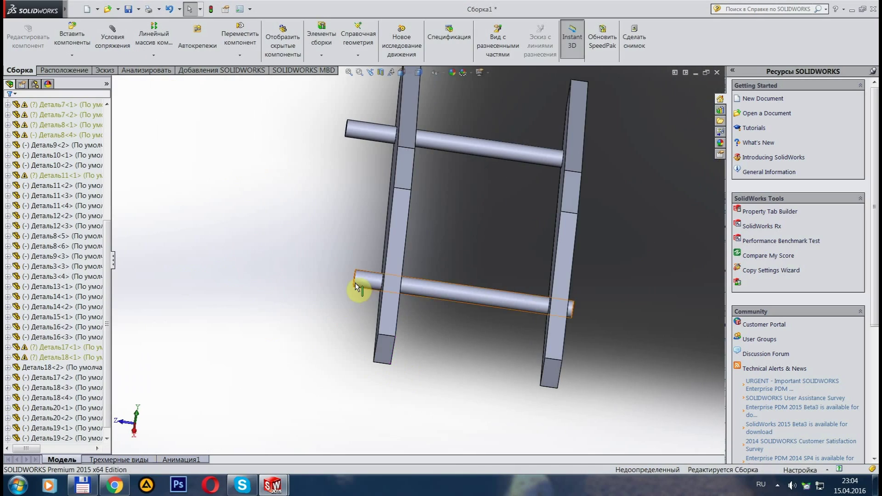
click(363, 299)
mouse_move(322, 250)
middle_down()
mouse_move(331, 350)
mouse_move(316, 163)
middle_up()
click(313, 153)
scroll(351, 147, down, 3)
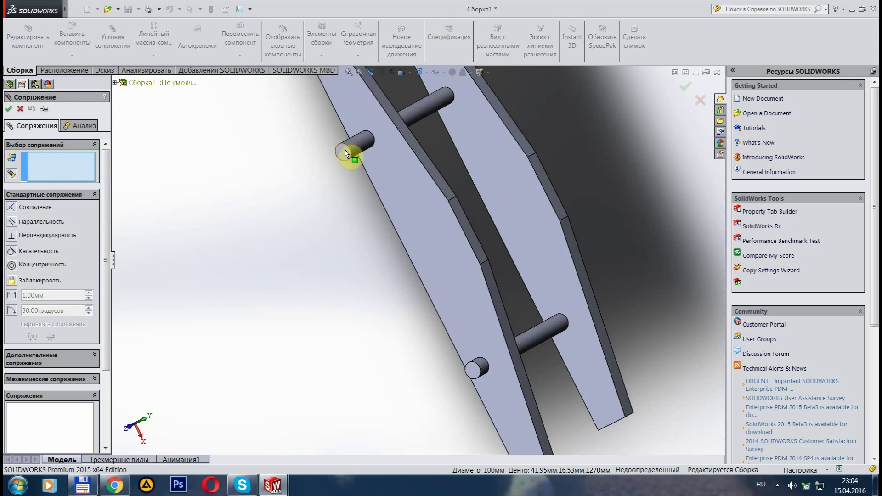
click(390, 192)
key(Return)
key(Return)
mouse_move(329, 305)
middle_down()
mouse_move(414, 226)
mouse_move(429, 354)
mouse_move(498, 354)
mouse_move(449, 335)
middle_up()
key(ctrl+n)
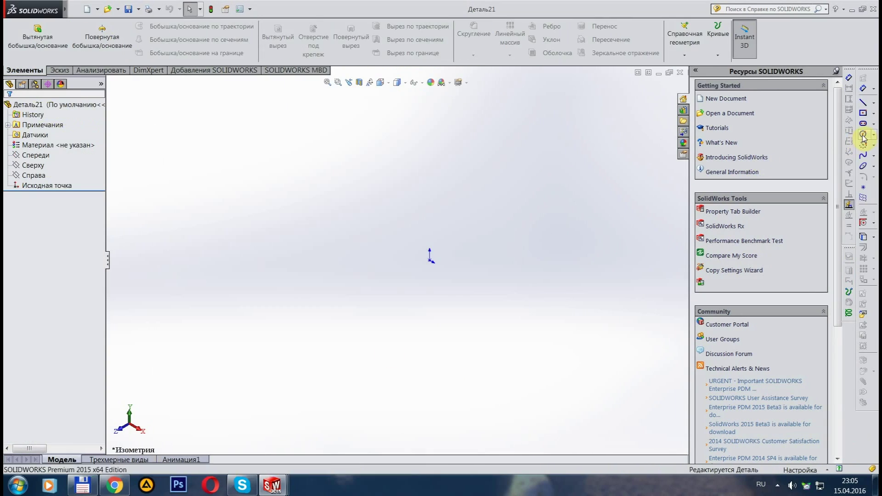
Step: Create the wheel part and extrude its two concentric circles 40 mm into a holed disc
click(113, 485)
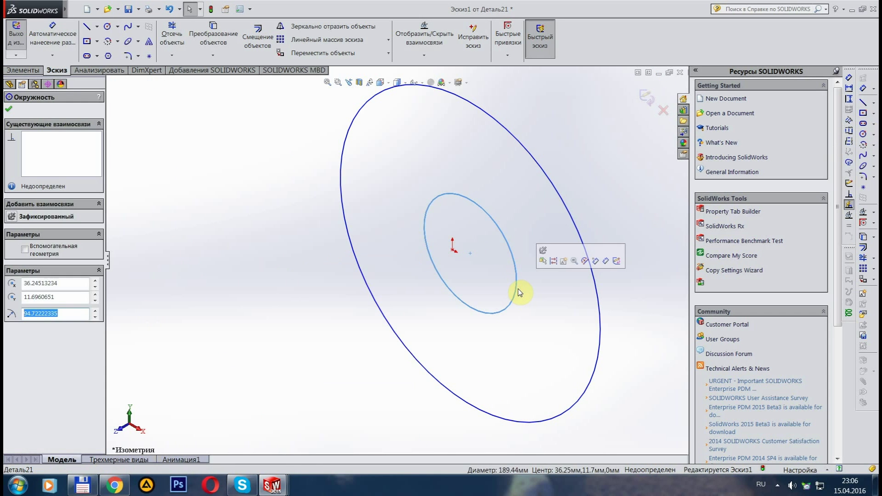
click(24, 70)
click(37, 37)
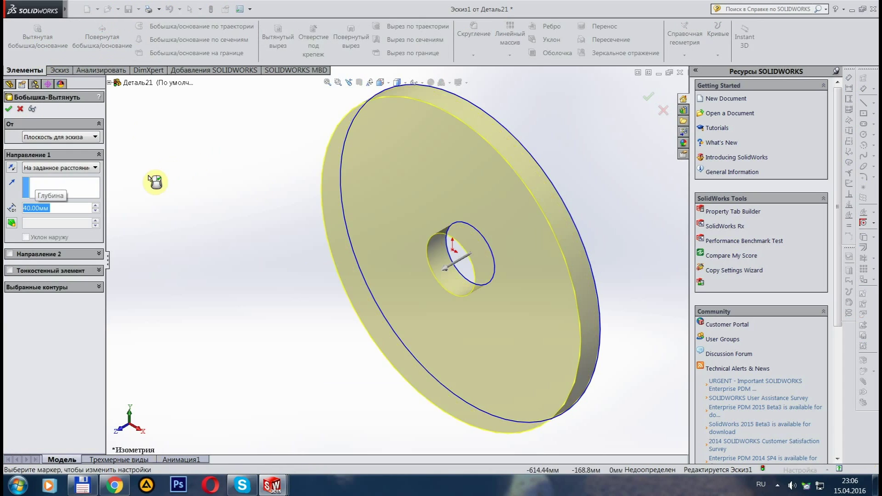
key(Return)
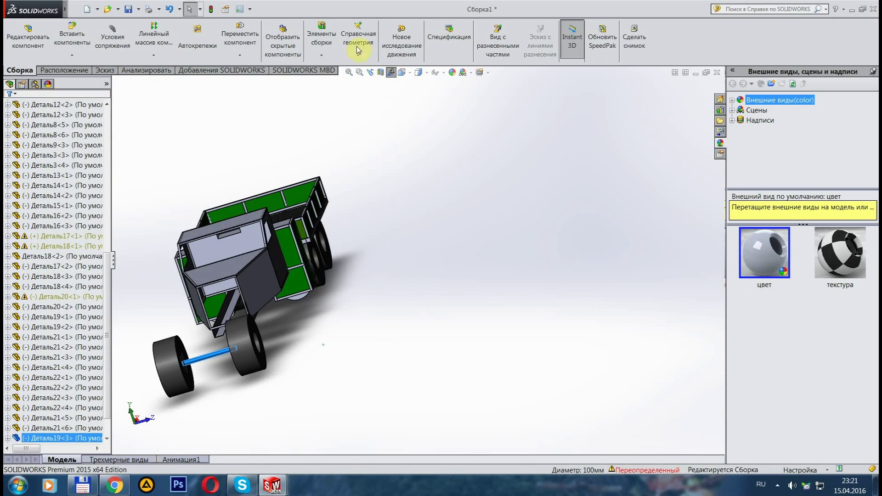
Step: Abandon the unfinished wheel-face mate, viewing the truck from the left and dimetric
key(ctrl+3)
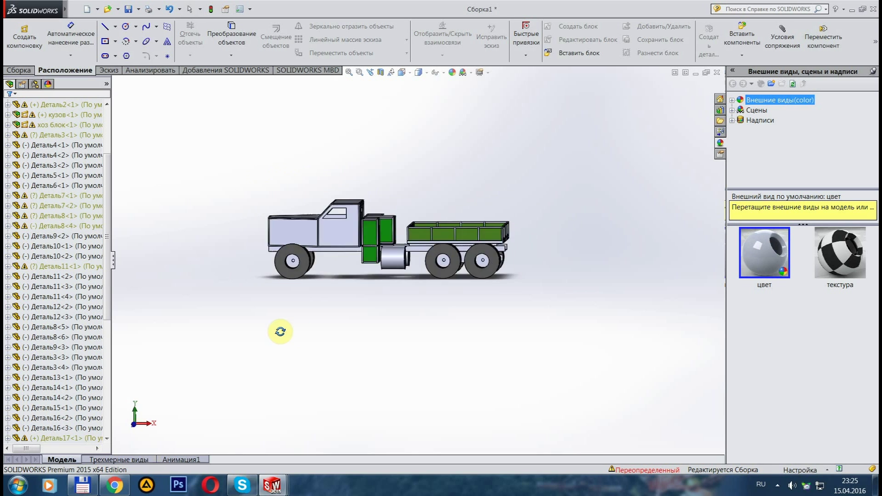
click(402, 72)
click(405, 87)
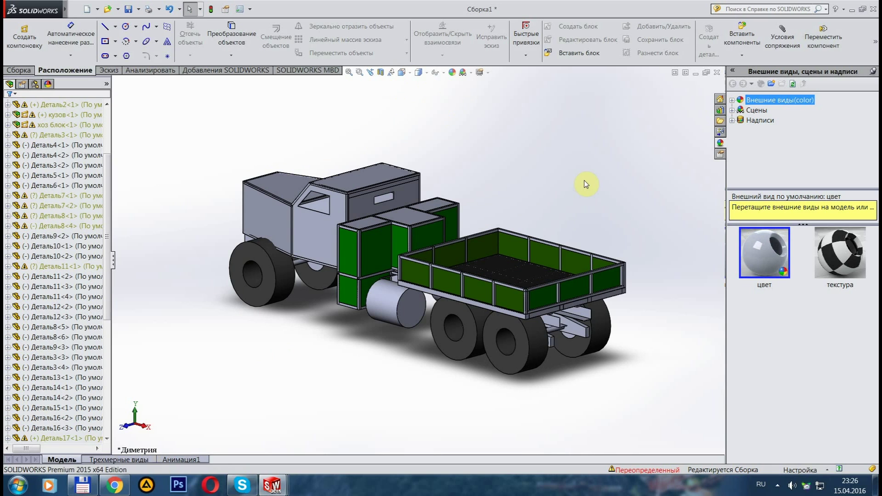
click(98, 45)
click(446, 342)
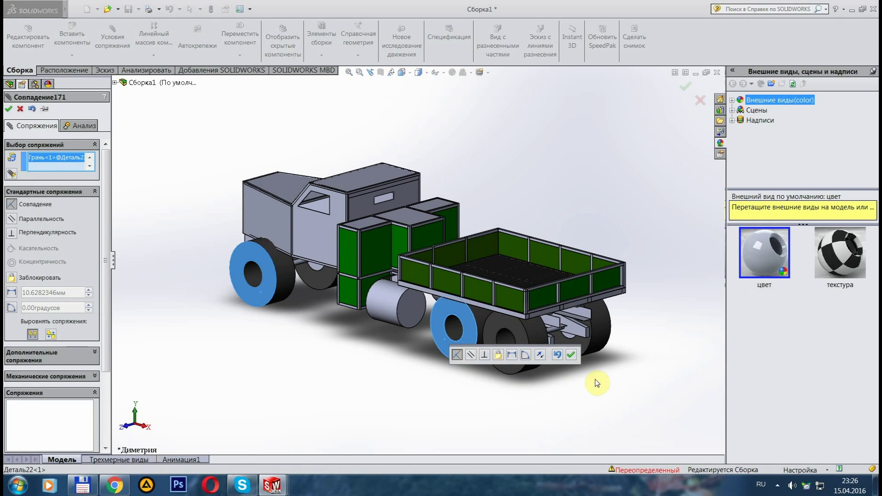
click(570, 354)
mouse_move(280, 313)
middle_down()
mouse_move(366, 350)
mouse_move(369, 338)
middle_up()
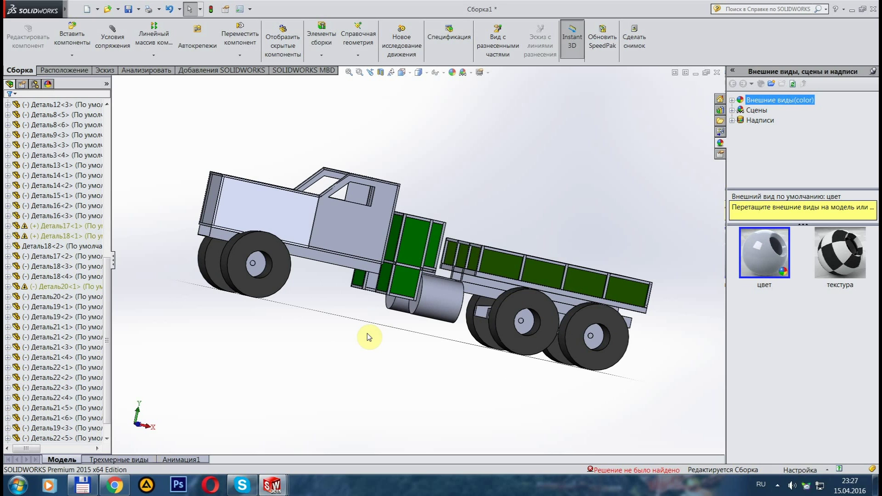
Step: Create a new blank part document
key(ctrl+n)
click(366, 350)
click(863, 144)
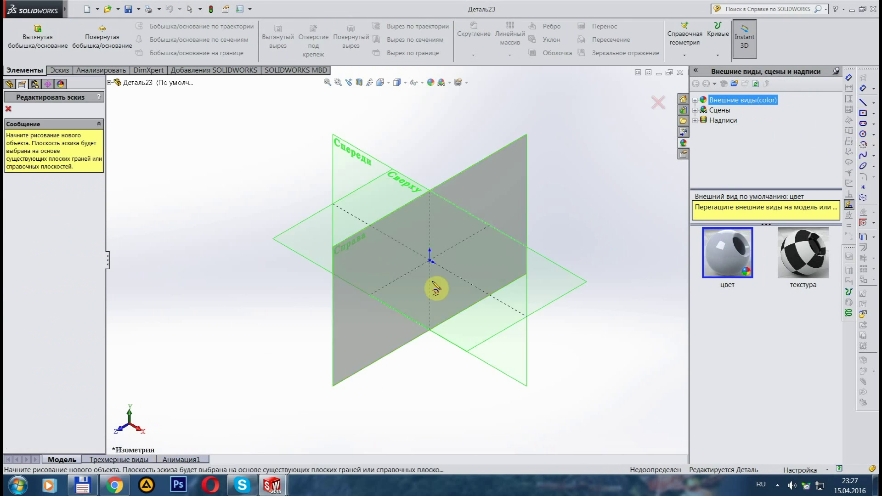
Step: Sketch the fender profile: an outer arc, a short horizontal line and an inner arc
click(384, 262)
key(Escape)
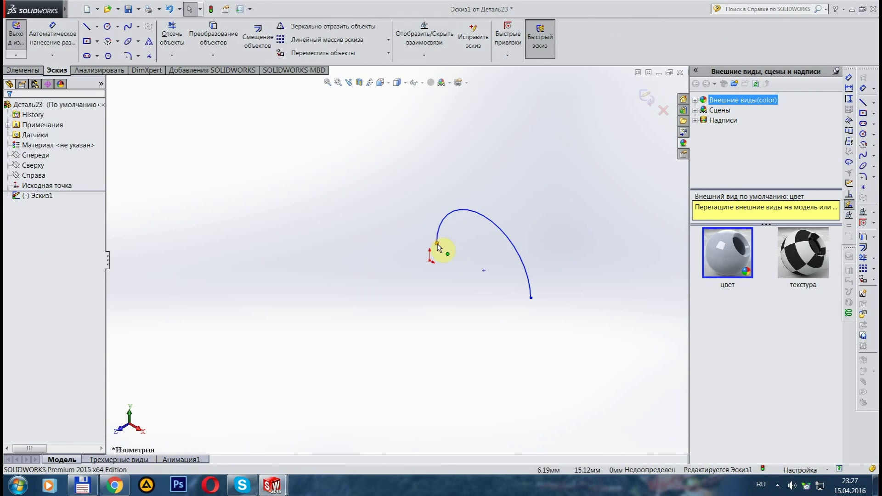
click(439, 229)
scroll(473, 274, down, 1)
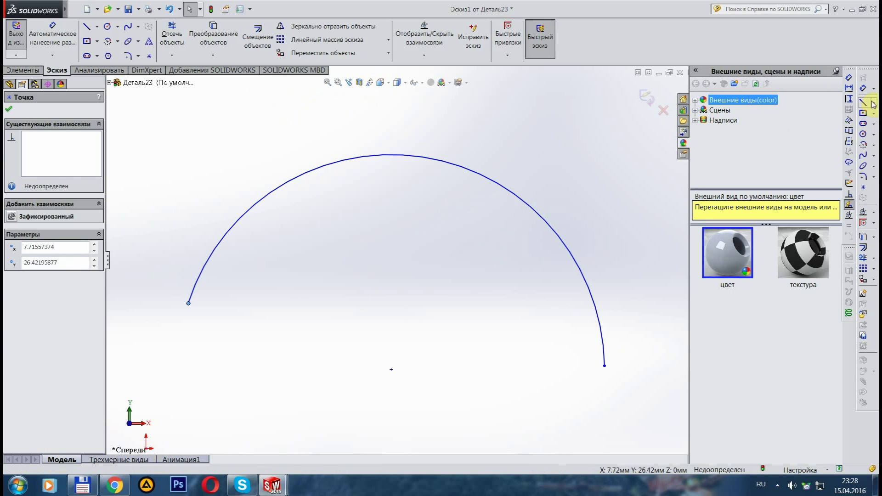
key(Escape)
click(604, 365)
drag(605, 366, 590, 366)
key(Escape)
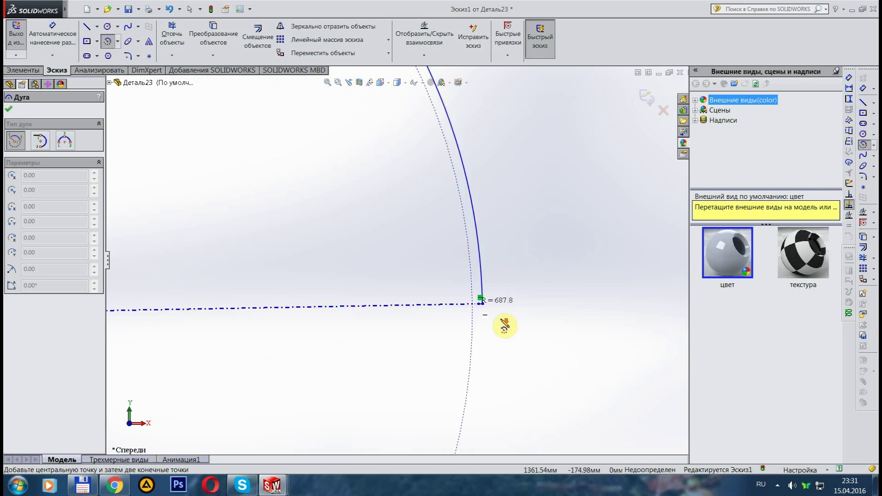
key(Escape)
click(382, 285)
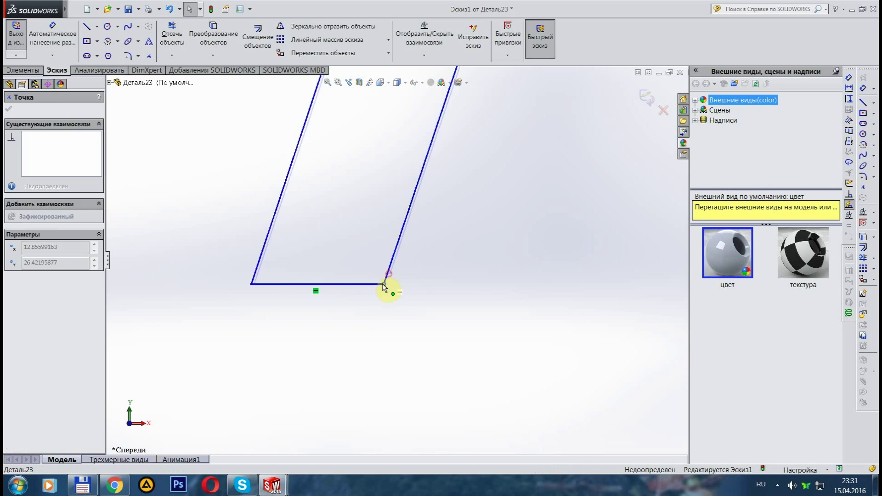
Step: Extrude the fender profile as a boss 540 mm deep
click(22, 70)
click(51, 49)
click(113, 488)
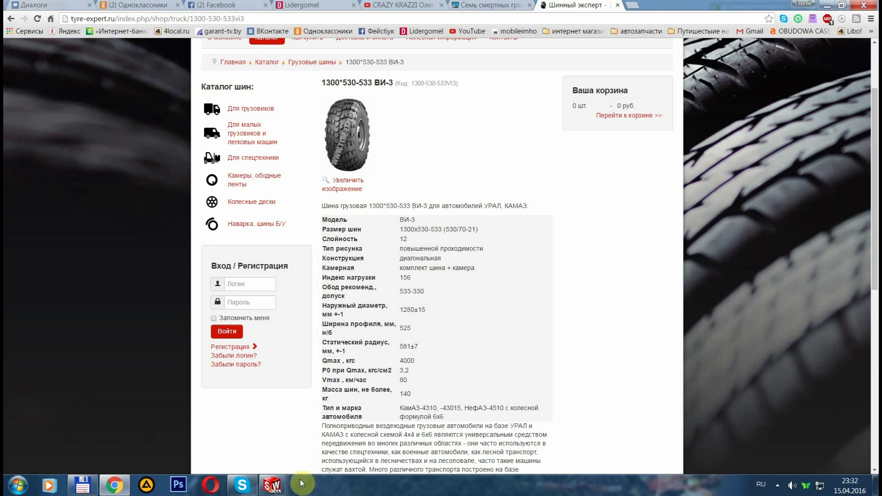
click(272, 485)
text(540)
key(Return)
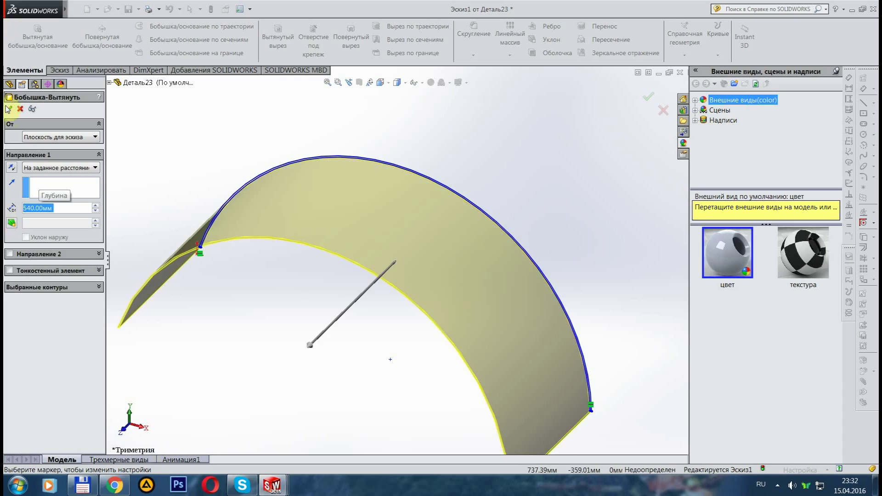
Step: Insert the new fender part Деталь23 into the truck assembly
click(9, 109)
click(216, 423)
click(267, 232)
scroll(137, 384, down, 3)
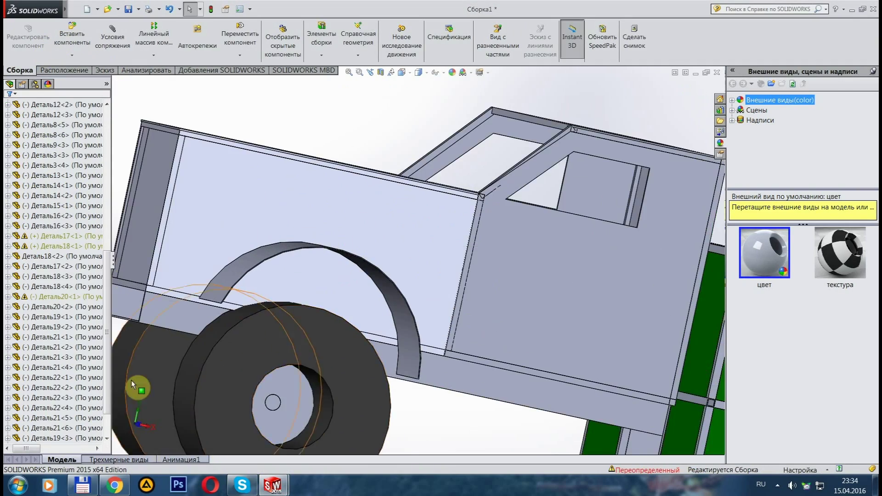
Step: Select the fender and its arched edge near the front wheel
middle_drag(138, 384, 254, 429)
scroll(254, 429, down, 5)
click(356, 279)
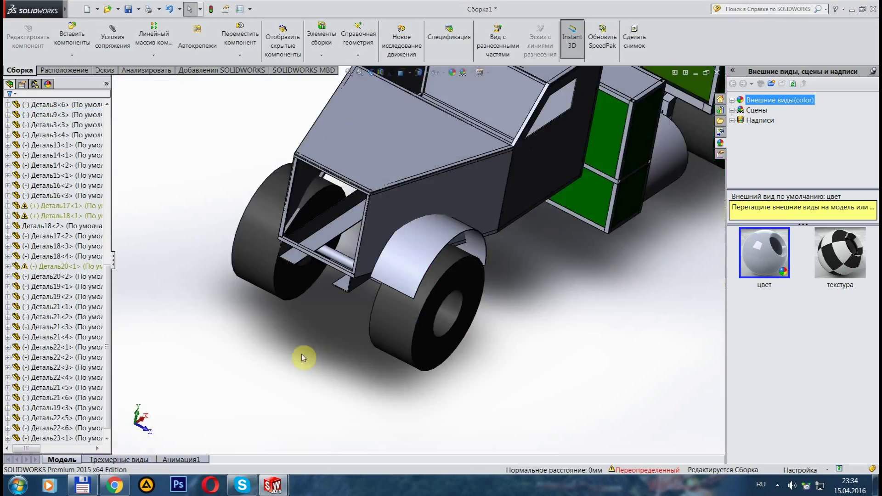
scroll(305, 354, down, 3)
click(408, 245)
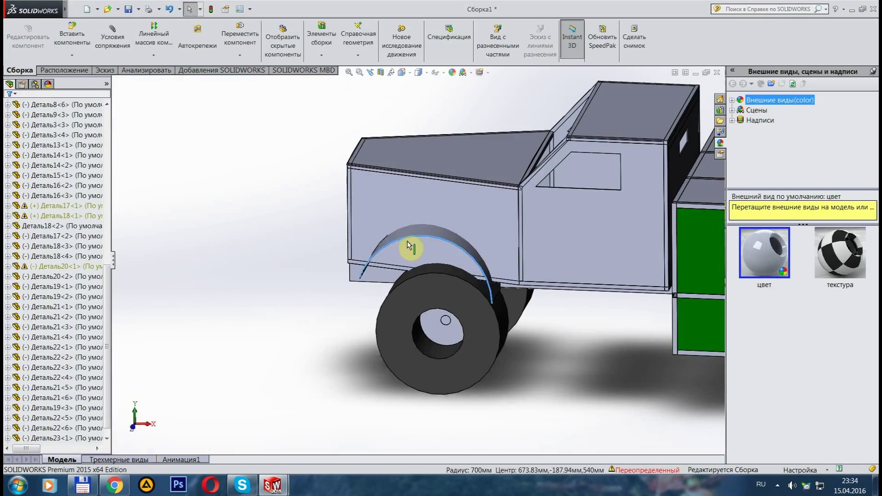
scroll(246, 363, up, 5)
scroll(246, 362, down, 5)
scroll(502, 303, up, 4)
mouse_move(503, 303)
middle_down()
mouse_move(555, 321)
mouse_move(453, 256)
mouse_move(453, 354)
mouse_move(409, 300)
middle_up()
click(204, 189)
mouse_move(204, 190)
middle_down()
mouse_move(360, 301)
mouse_move(265, 303)
middle_up()
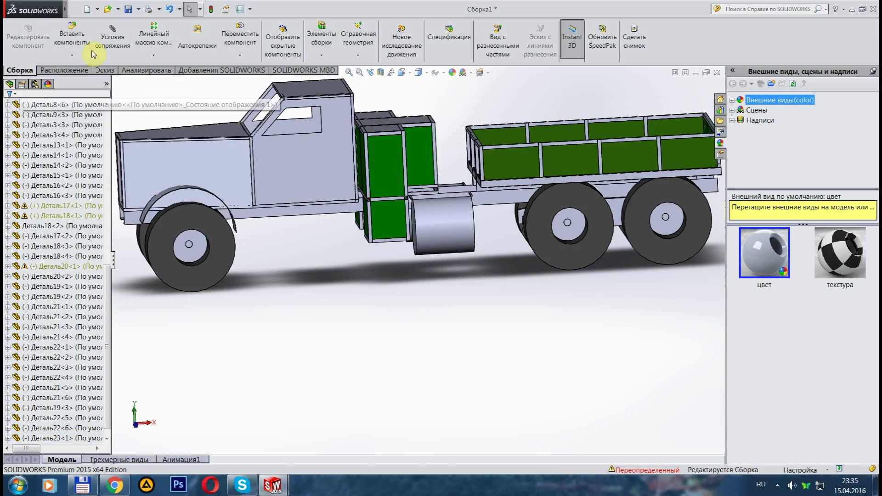
Step: Align the fender over the front wheel, checking left, isometric, front and back views
key(ctrl+3)
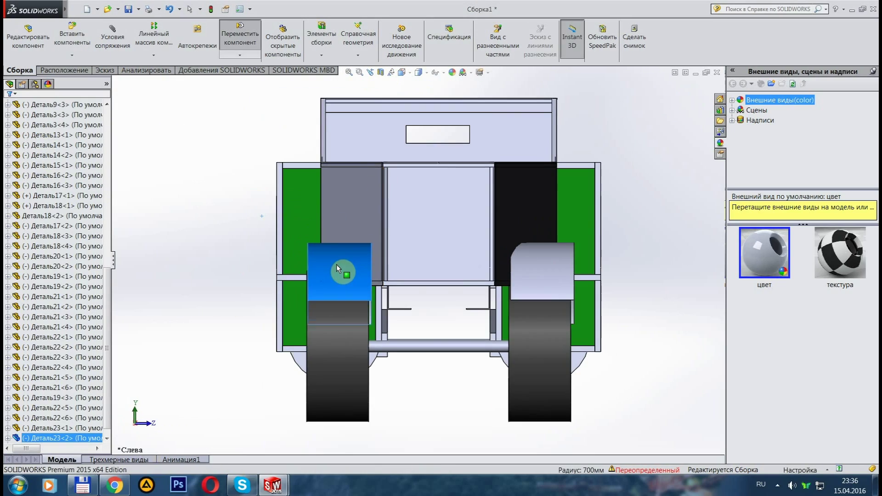
click(402, 72)
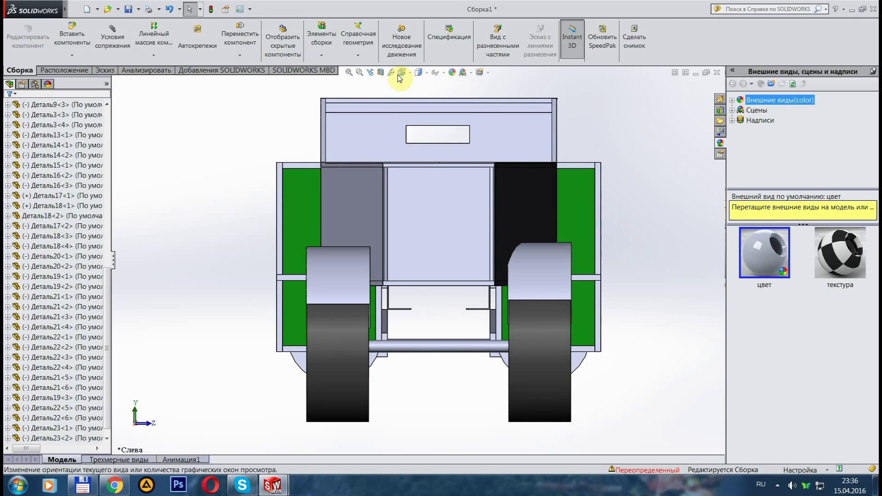
click(460, 99)
middle_drag(365, 399, 364, 339)
click(402, 72)
click(418, 114)
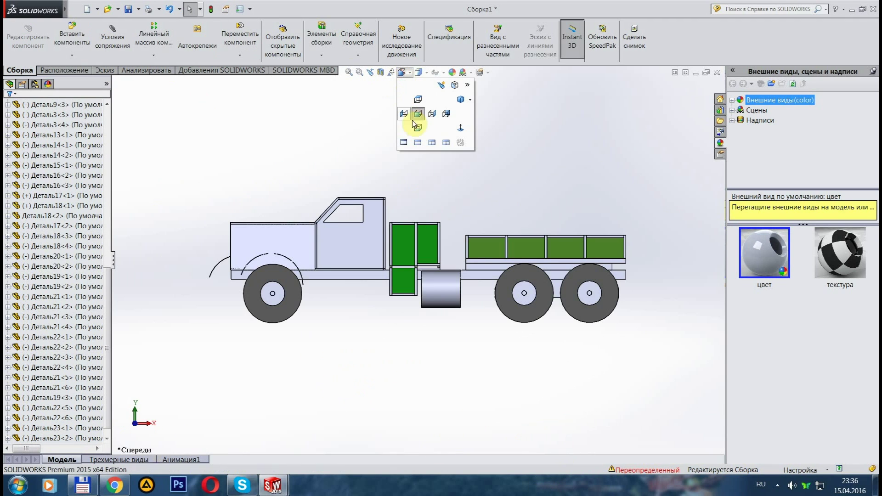
click(432, 114)
scroll(505, 276, down, 5)
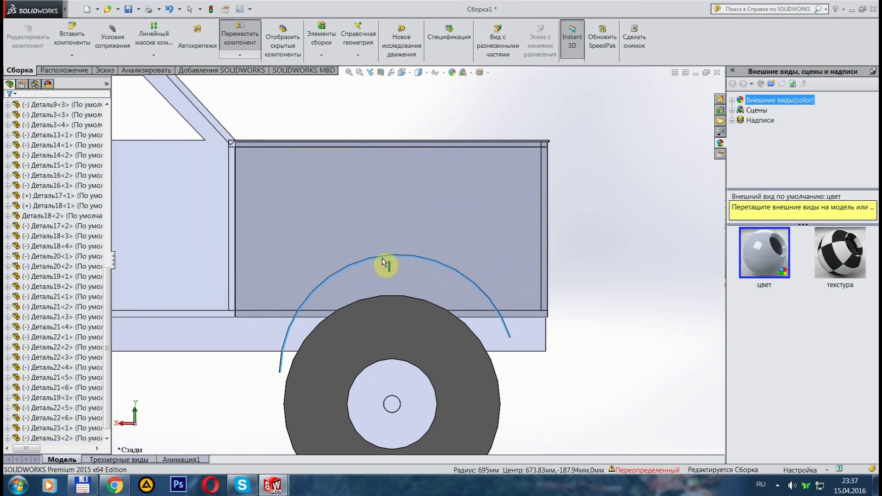
key(Escape)
mouse_move(416, 92)
middle_down()
mouse_move(363, 295)
mouse_move(289, 276)
middle_up()
Step: Save the truck assembly, rebuilding it first
key(ctrl+s)
click(360, 199)
mouse_move(360, 198)
middle_down()
mouse_move(400, 329)
mouse_move(309, 340)
middle_up()
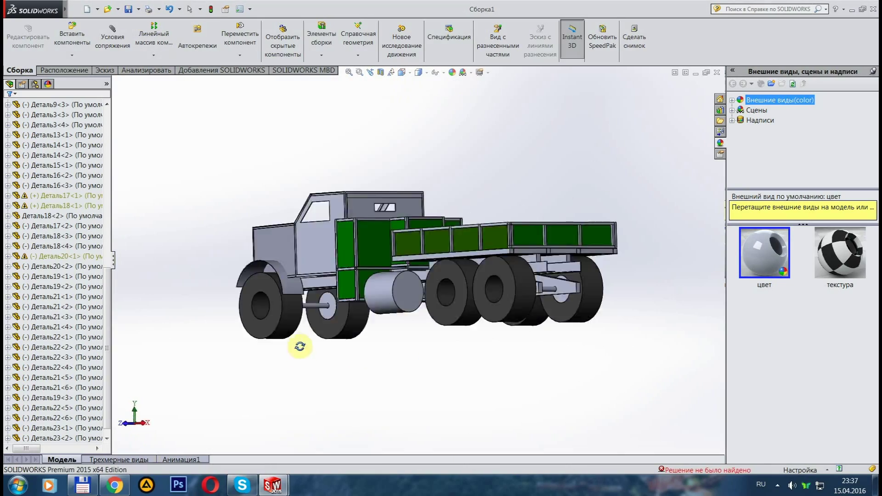
Step: Bring up the layout sketch tools and pick a body panel edge
scroll(482, 130, down, 5)
scroll(482, 130, down, 3)
click(69, 69)
scroll(366, 307, down, 4)
scroll(377, 314, down, 3)
scroll(384, 321, up, 5)
ctrl+click(405, 222)
Step: Start a dimension on the panel edge, then cancel and undo it
key(d)
scroll(394, 208, down, 5)
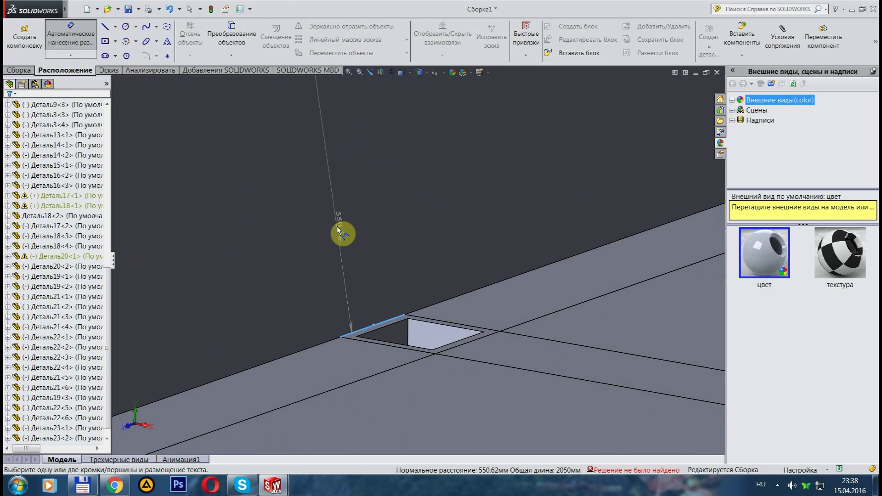
key(Escape)
scroll(362, 248, up, 3)
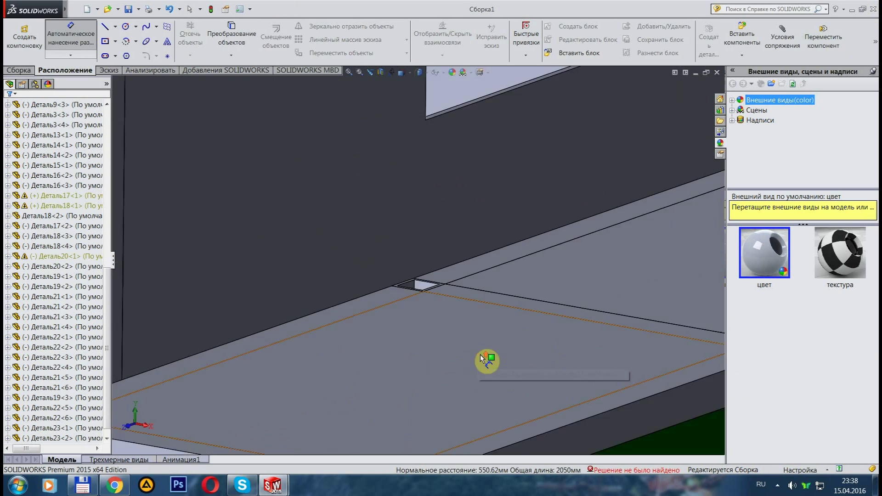
scroll(482, 359, up, 10)
click(166, 8)
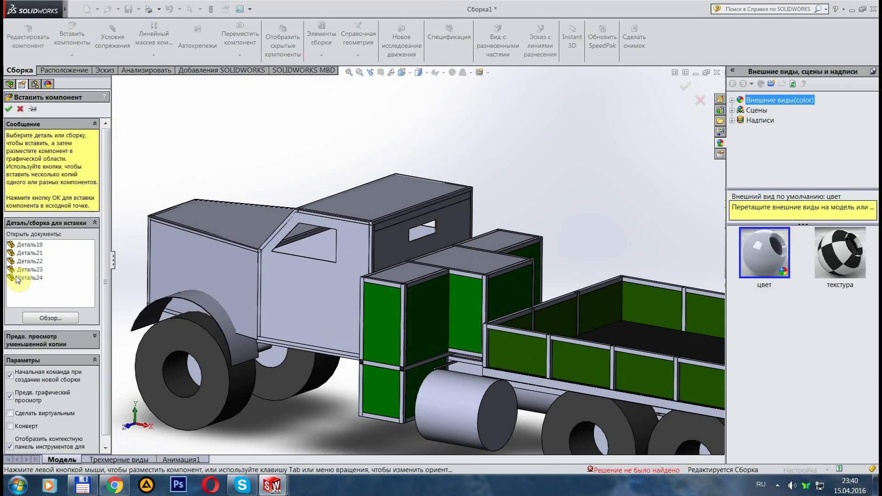
scroll(413, 239, up, 5)
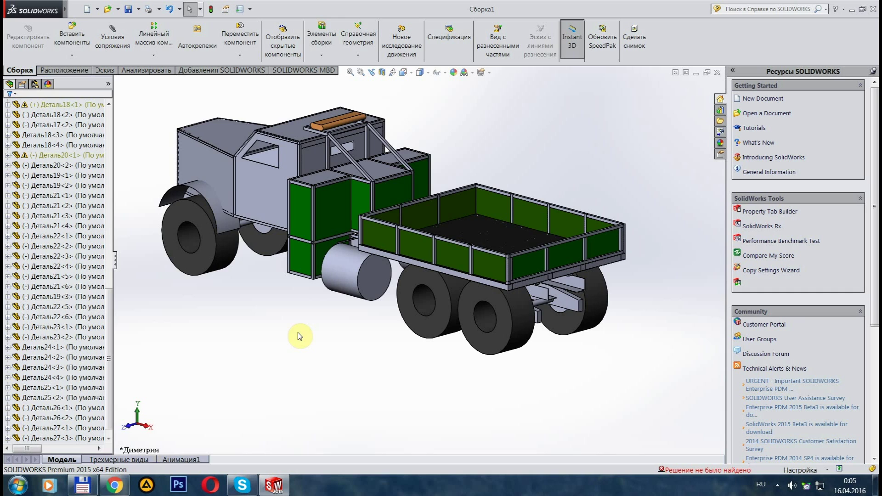
scroll(236, 212, down, 1)
scroll(236, 213, down, 2)
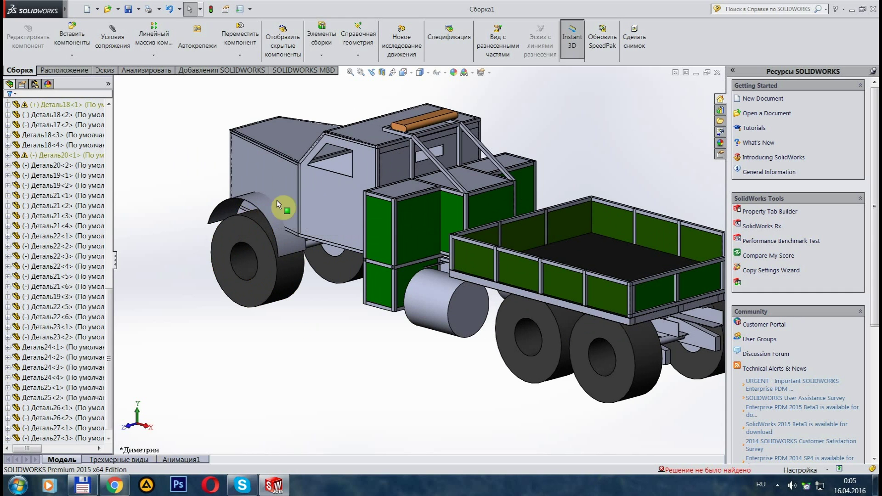
scroll(297, 202, up, 1)
scroll(343, 349, up, 2)
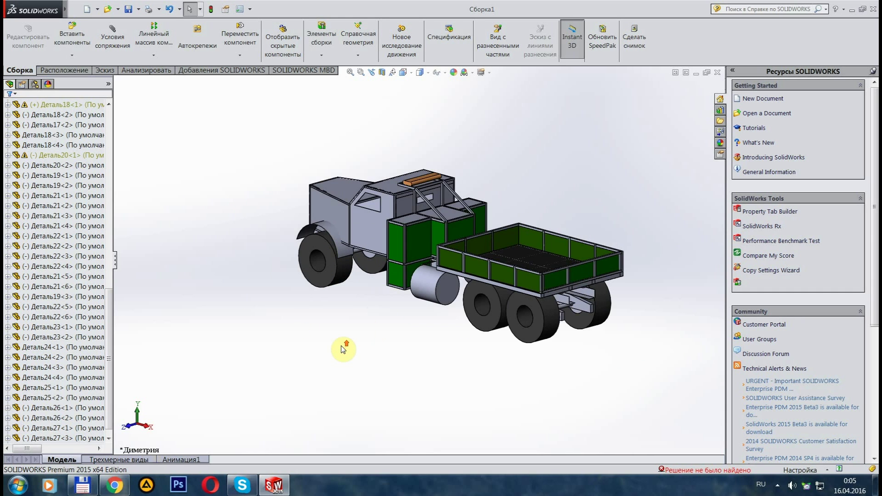
scroll(480, 258, down, 2)
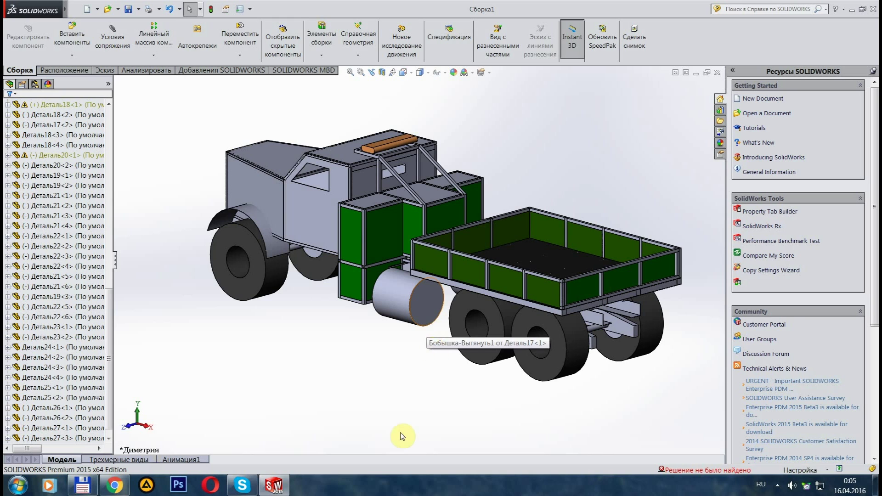
mouse_move(333, 371)
middle_down()
mouse_move(363, 370)
mouse_move(289, 356)
mouse_move(309, 365)
mouse_move(311, 398)
mouse_move(364, 403)
mouse_move(271, 384)
mouse_move(314, 374)
middle_up()
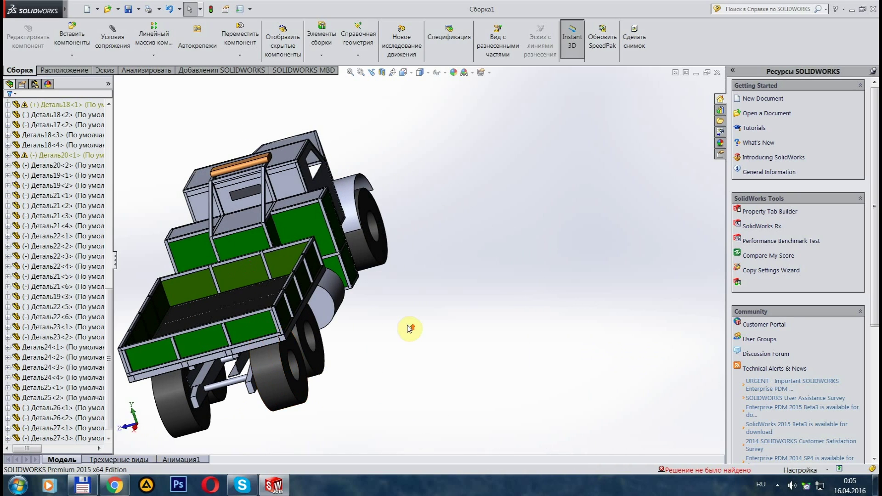
scroll(410, 327, up, 2)
mouse_move(415, 332)
middle_down()
mouse_move(445, 349)
mouse_move(368, 341)
mouse_move(338, 354)
mouse_move(390, 382)
mouse_move(496, 360)
middle_up()
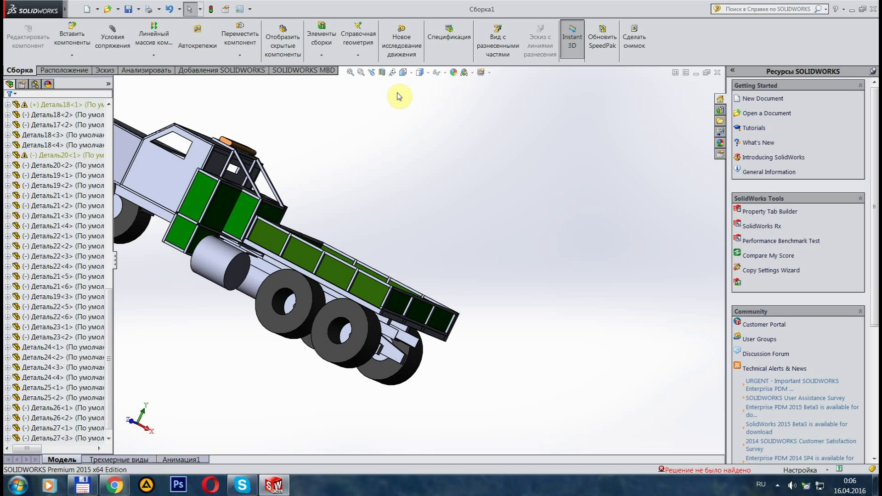
click(403, 72)
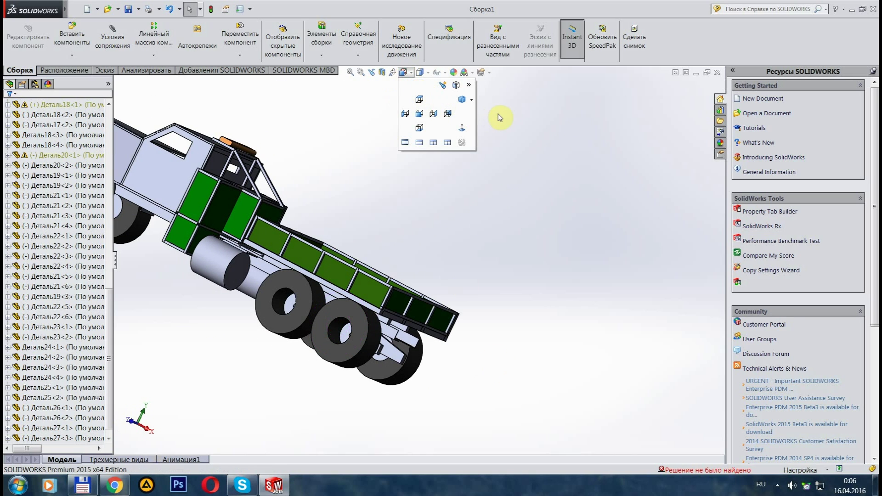
click(462, 100)
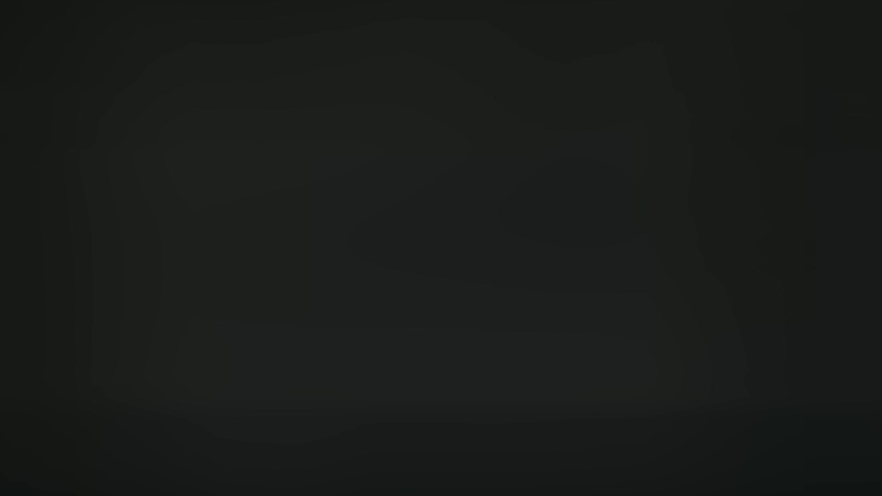